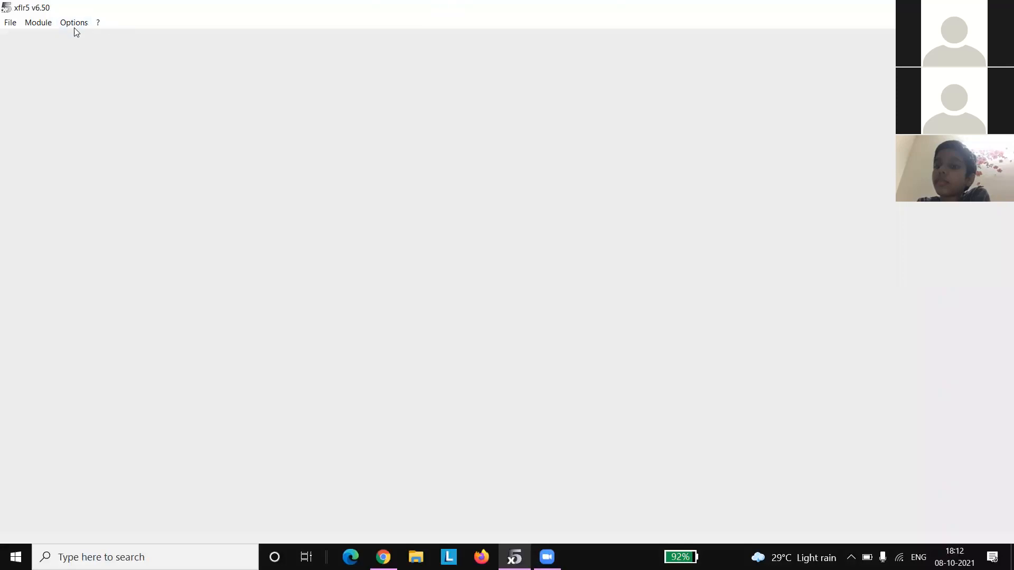
Step: Open the Direct Foil Design module
click(64, 23)
mouse_move(35, 25)
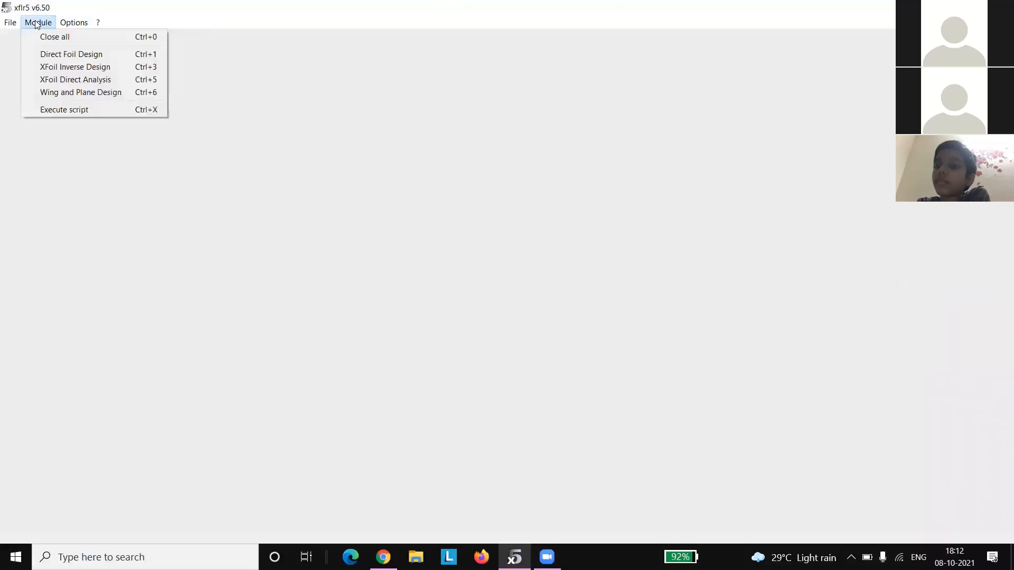
click(51, 55)
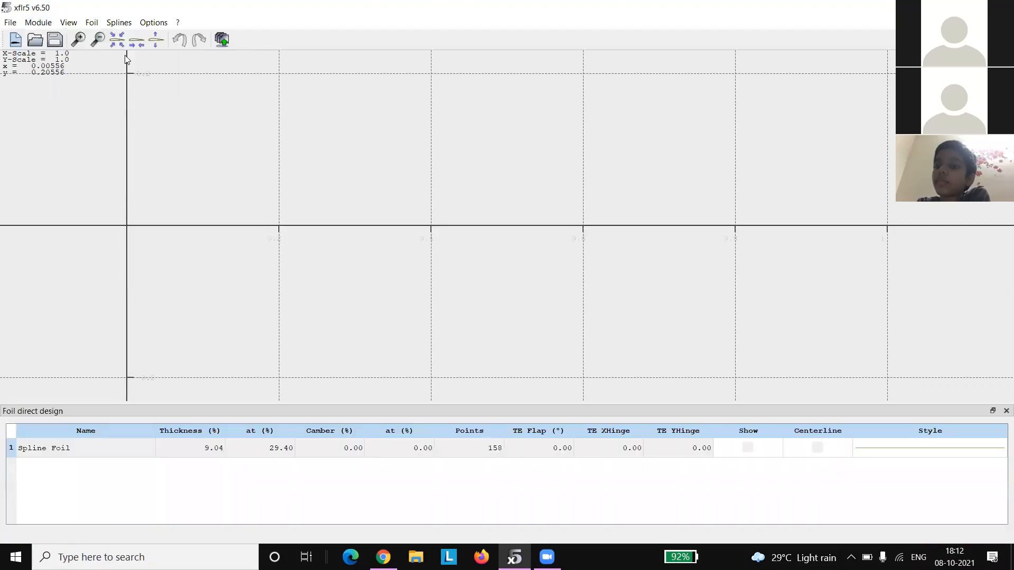
Step: Load the airfoil files ag35, ag36, ht08 and ht12 together from the XFLR5 "Airfoil list" folder
click(10, 23)
key(Escape)
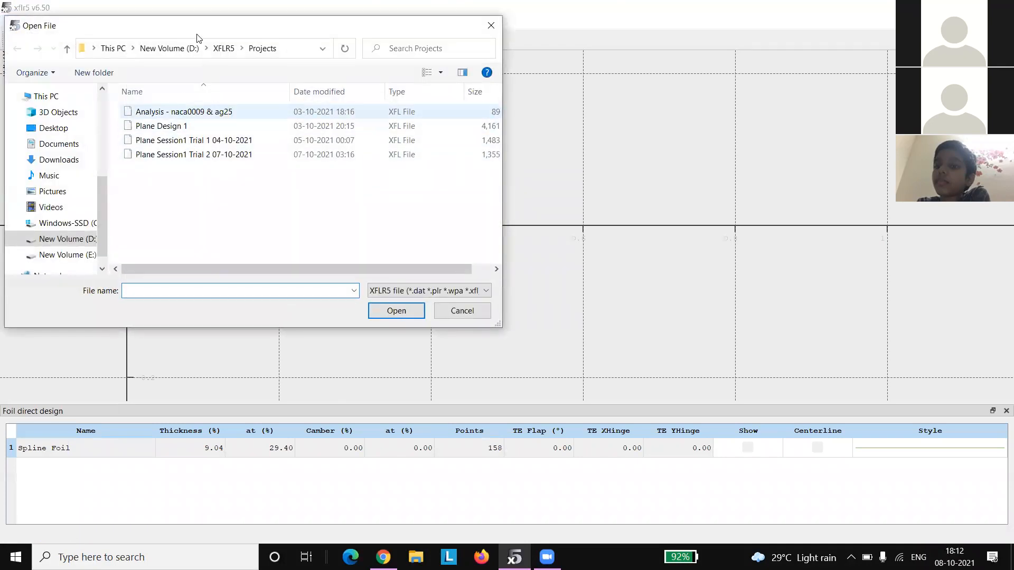
click(221, 48)
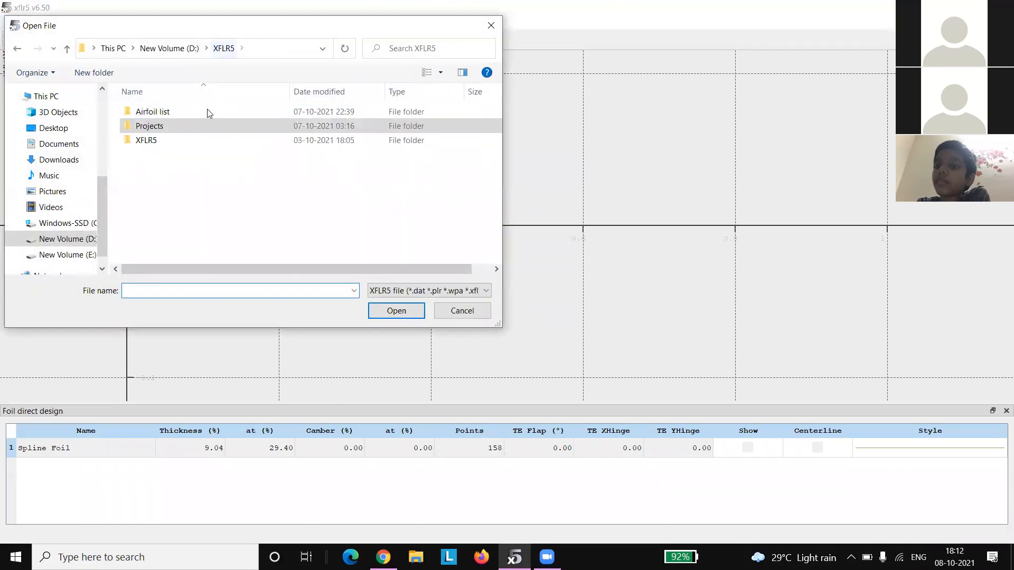
double_click(168, 114)
click(170, 118)
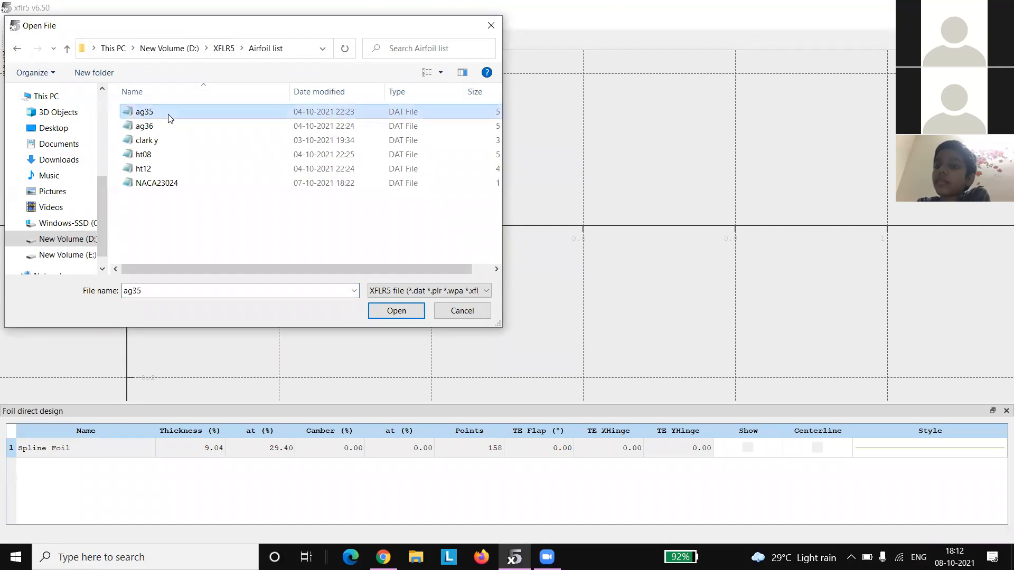
ctrl+click(168, 127)
ctrl+click(160, 156)
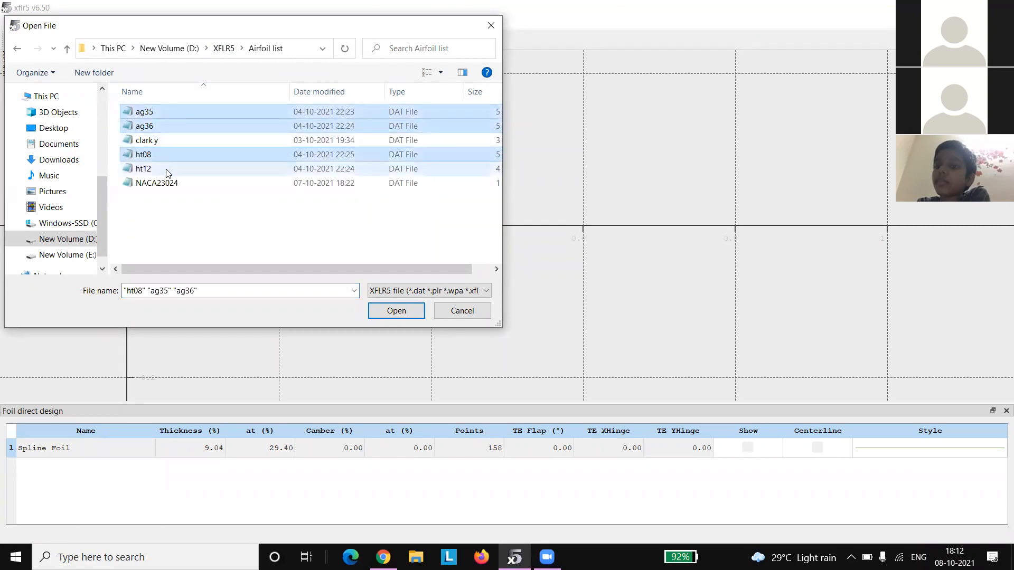
ctrl+click(161, 170)
click(406, 311)
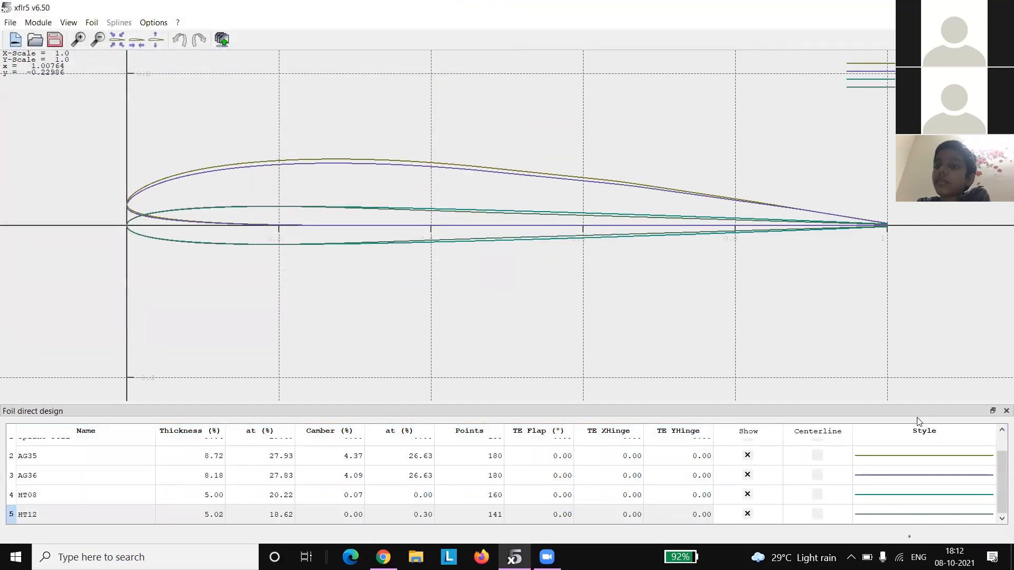
right_click(939, 453)
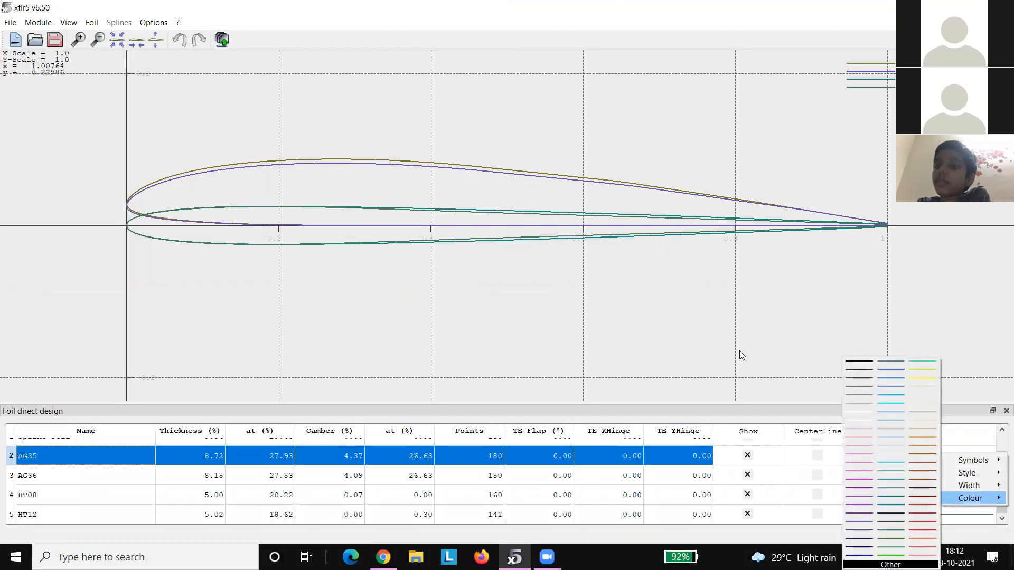
click(724, 346)
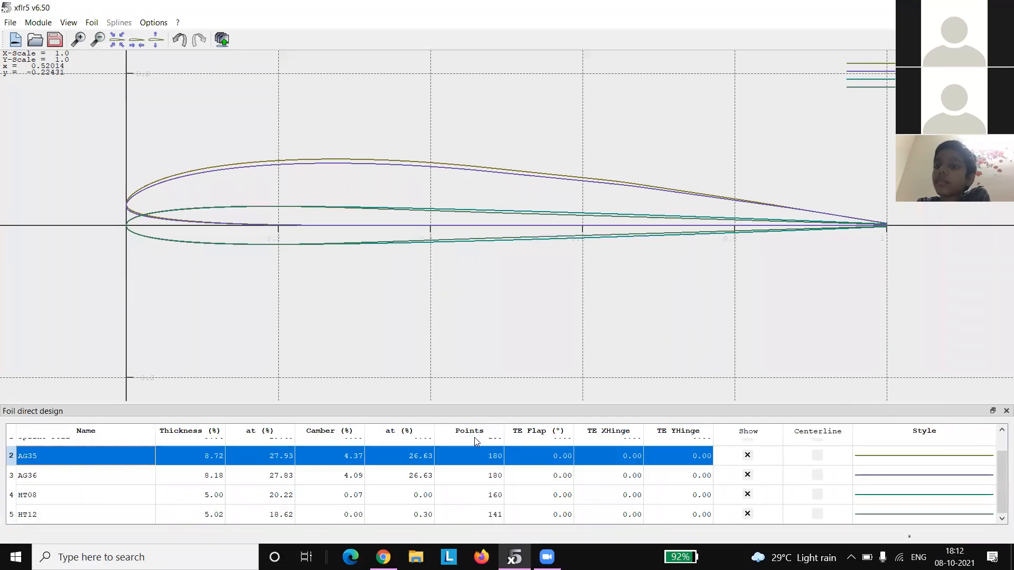
scroll(474, 437, up, 1)
scroll(474, 438, down, 1)
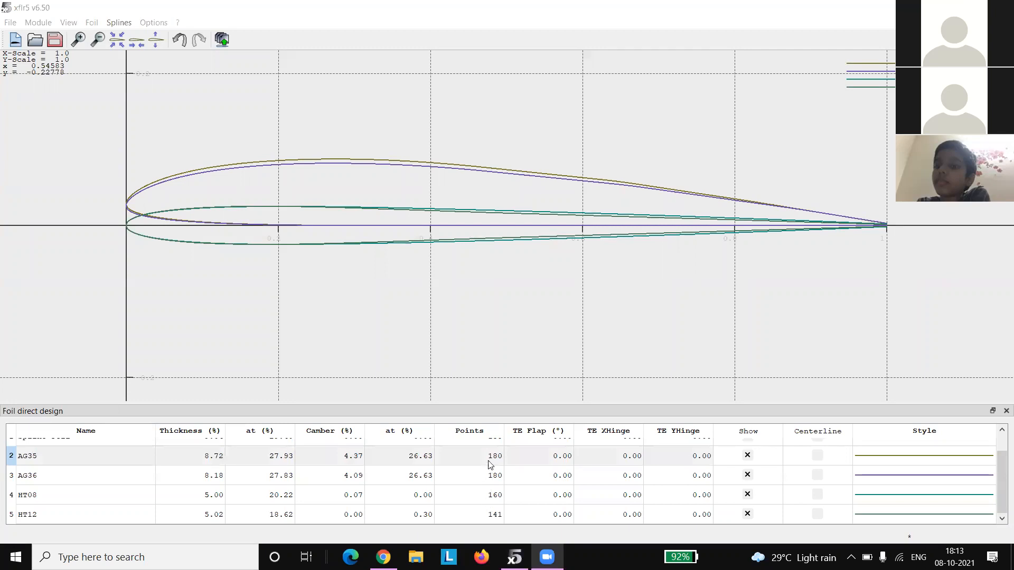
Step: Refine the AG35 foil globally to 100 panels, keeping its name and overwriting the existing foil
click(489, 463)
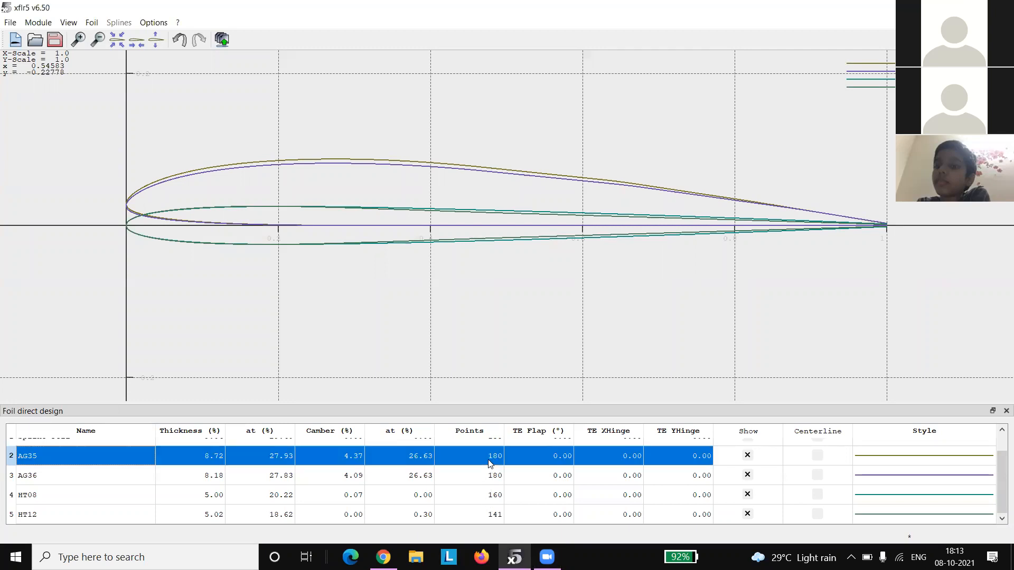
right_click(489, 464)
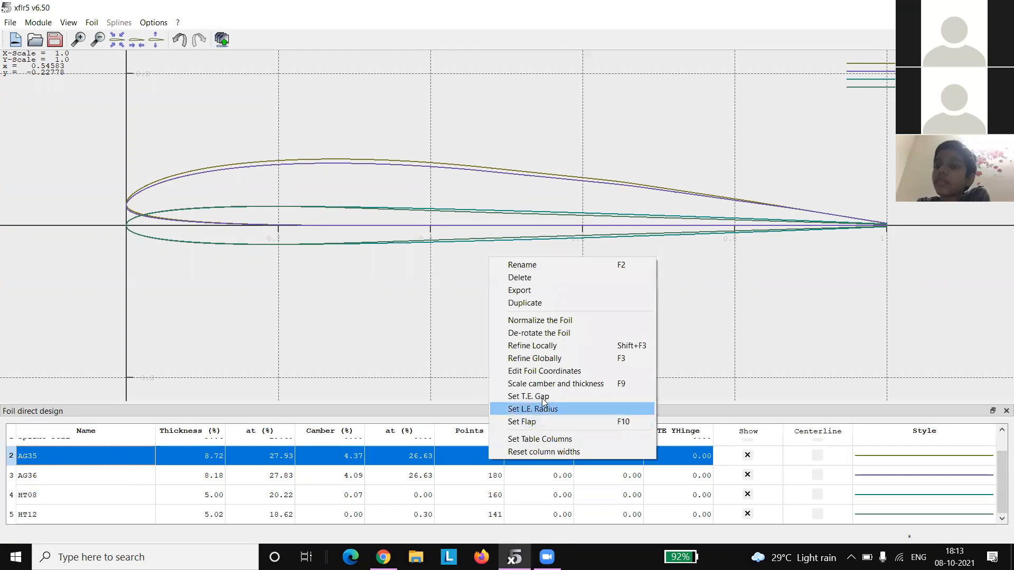
click(535, 358)
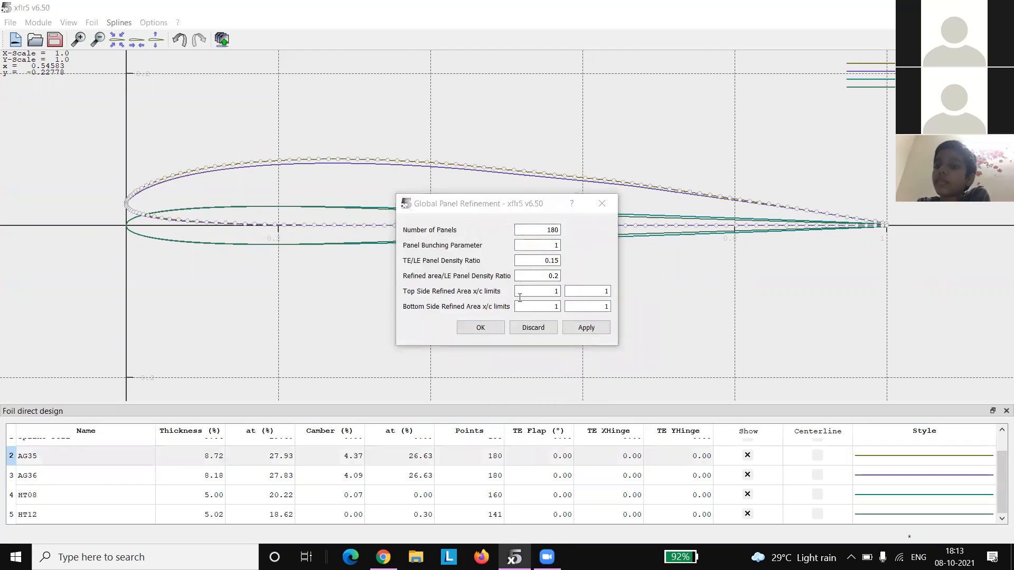
click(634, 238)
text(100)
click(583, 329)
click(496, 327)
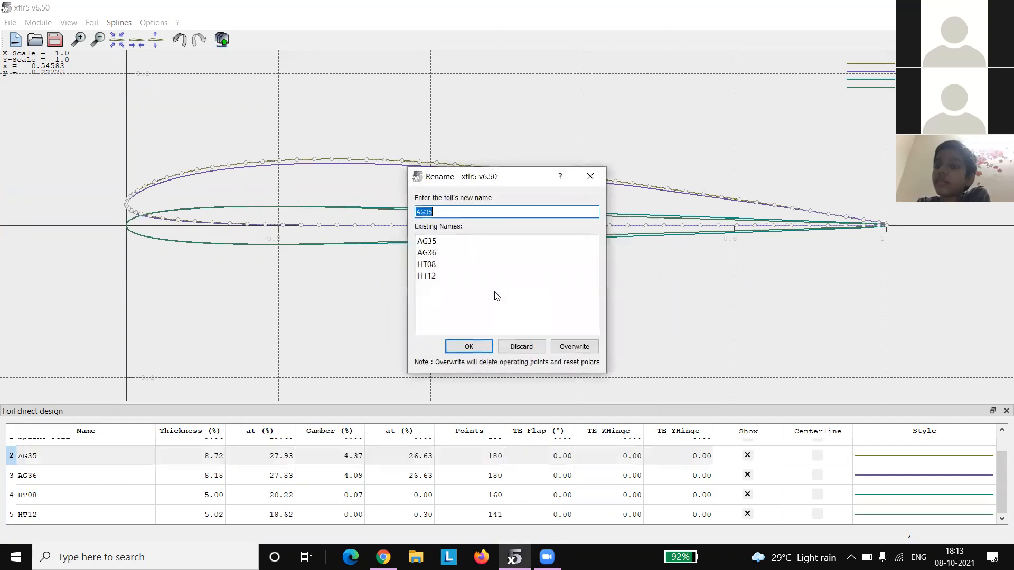
click(467, 346)
click(461, 295)
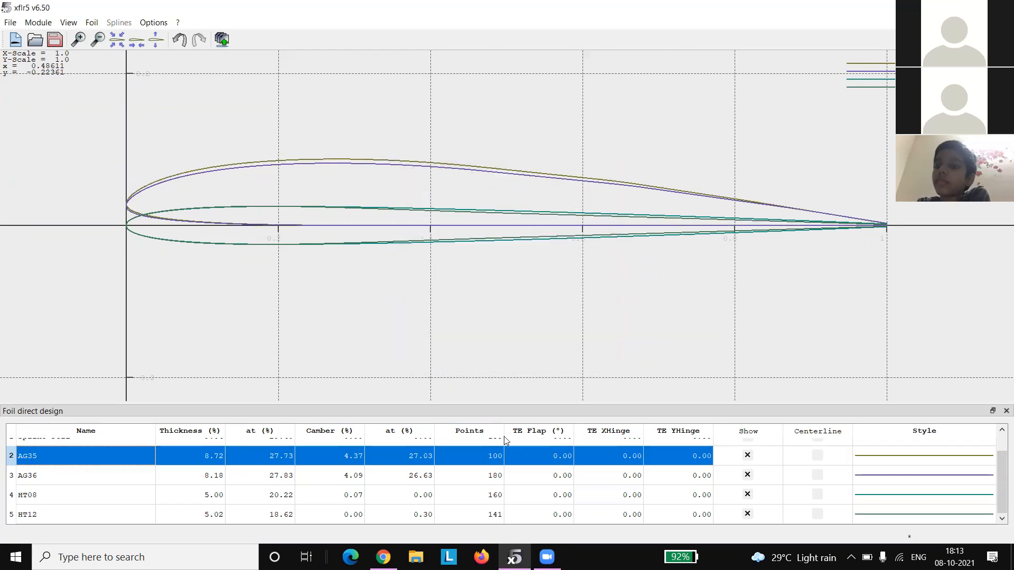
Step: Refine the AG36 foil globally to 100 panels and overwrite the existing AG36
key(Down)
right_click(505, 441)
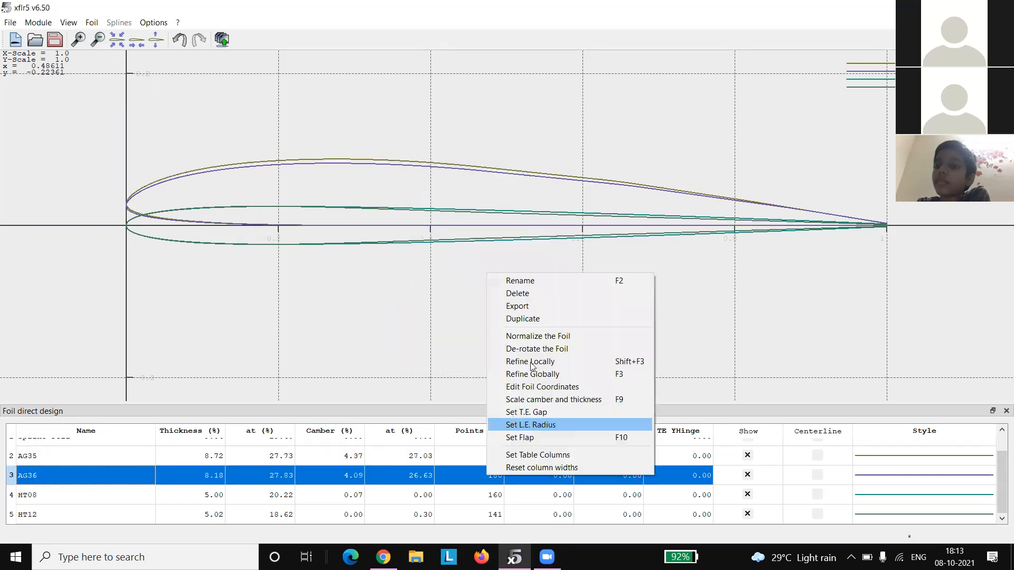
click(532, 374)
text(1)
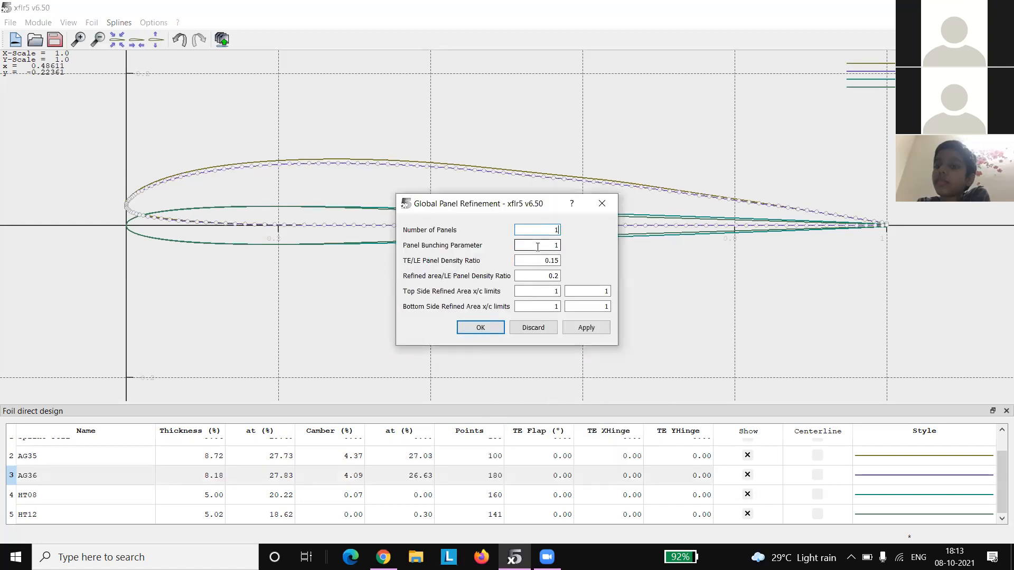
text(00)
click(585, 328)
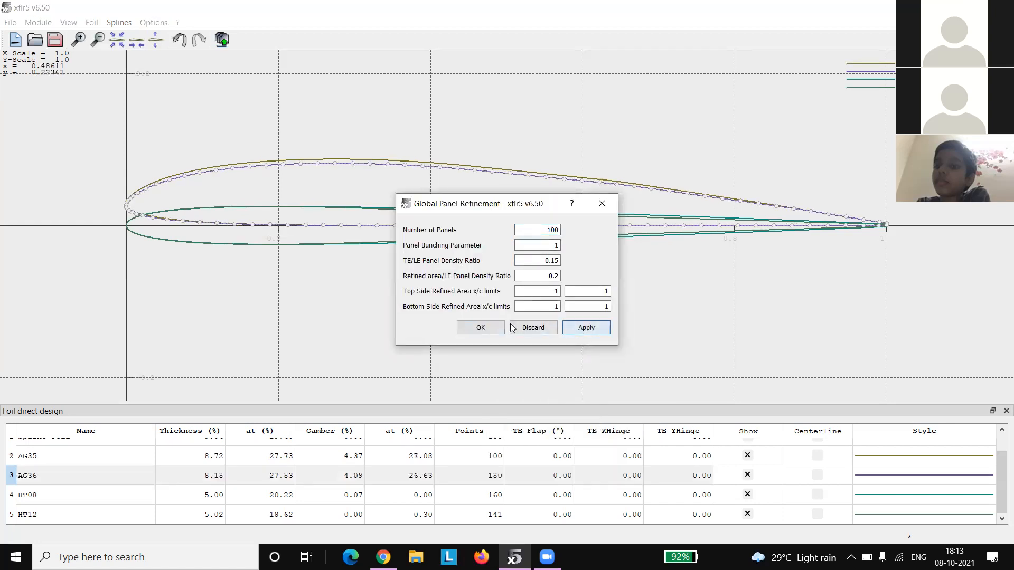
click(478, 329)
click(476, 347)
click(455, 294)
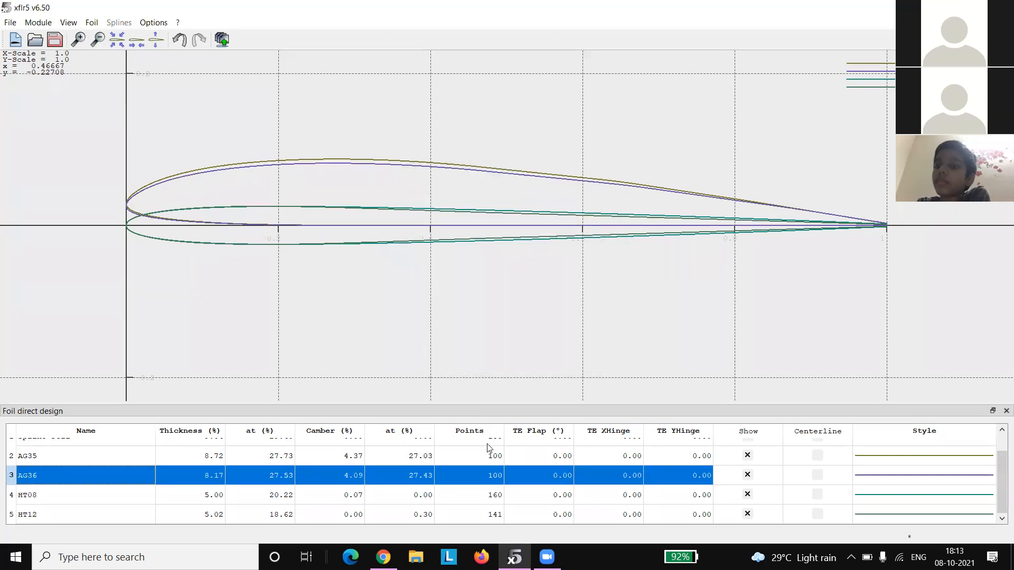
Step: Globally refine the HT08 foil to 100 panels, saving it over the existing HT08
right_click(441, 496)
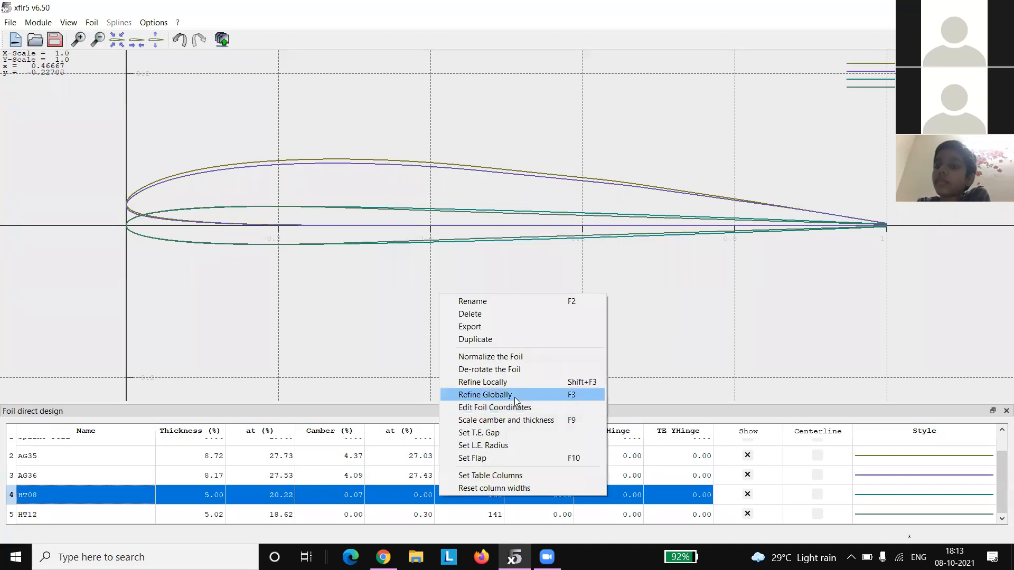
click(517, 399)
text(100)
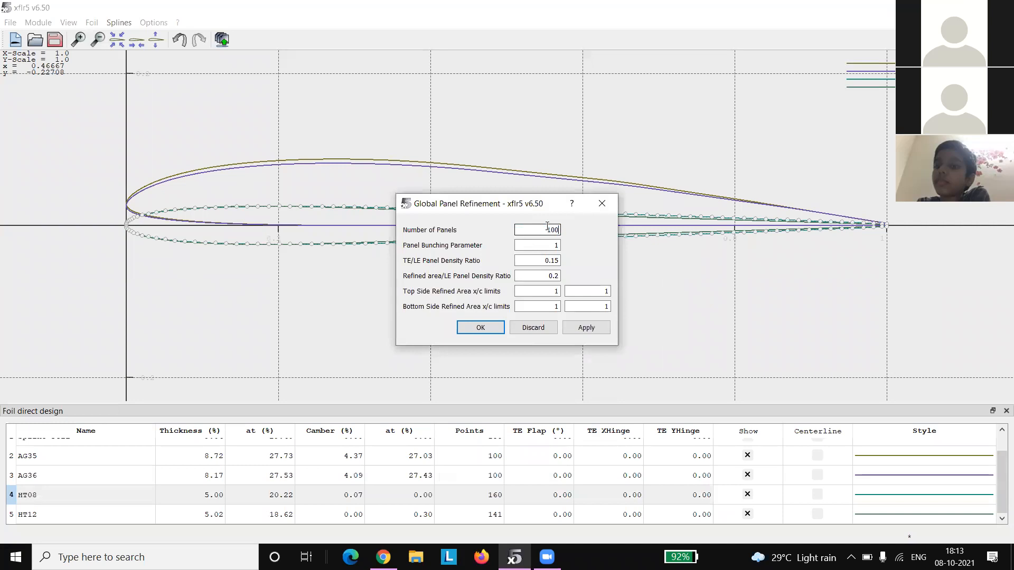
click(586, 328)
click(478, 327)
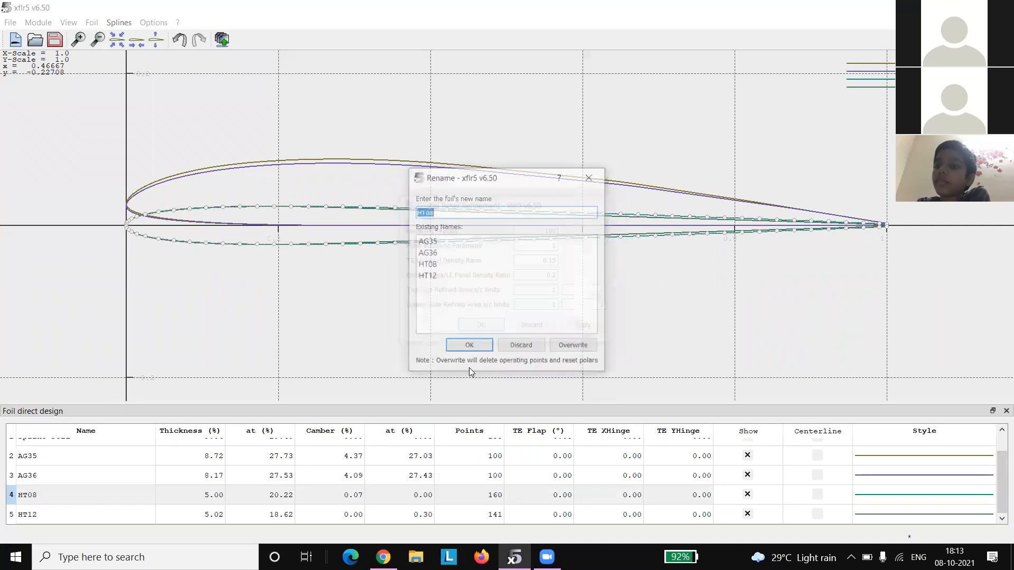
click(467, 344)
click(454, 294)
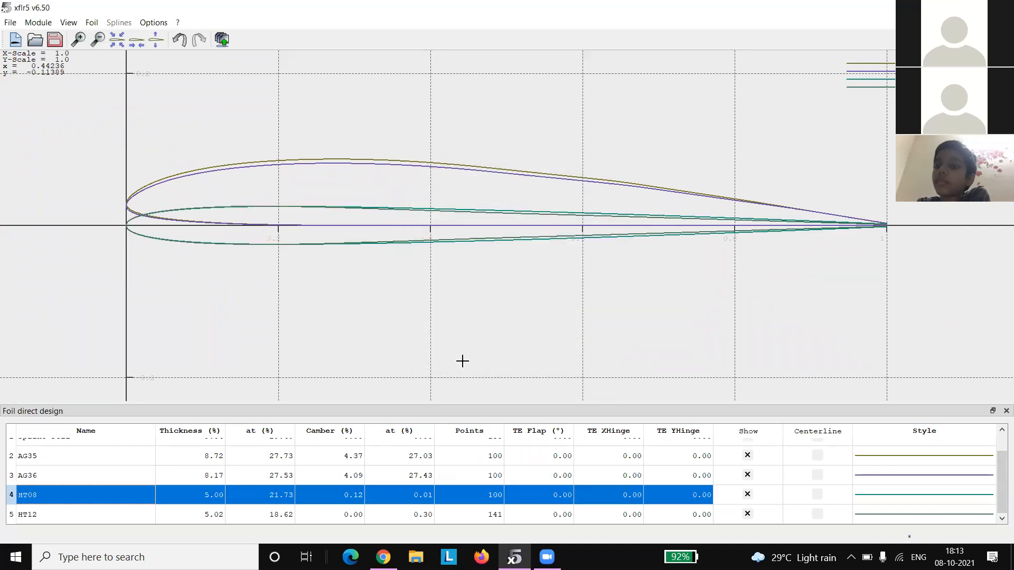
Step: Globally refine the HT12 foil to 100 panels and overwrite it under the same name
right_click(464, 515)
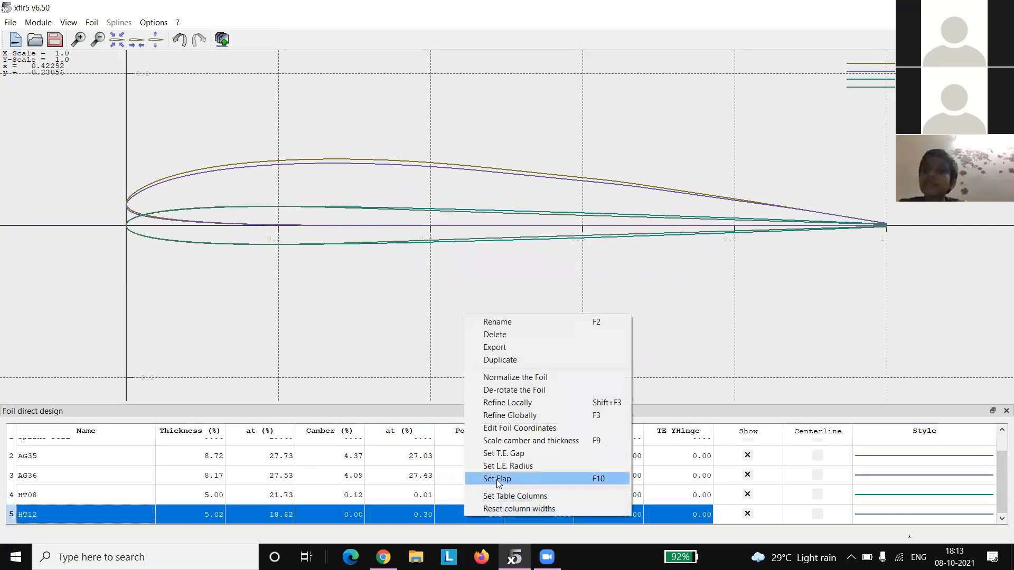
click(508, 416)
text(100)
click(593, 328)
click(466, 327)
click(474, 345)
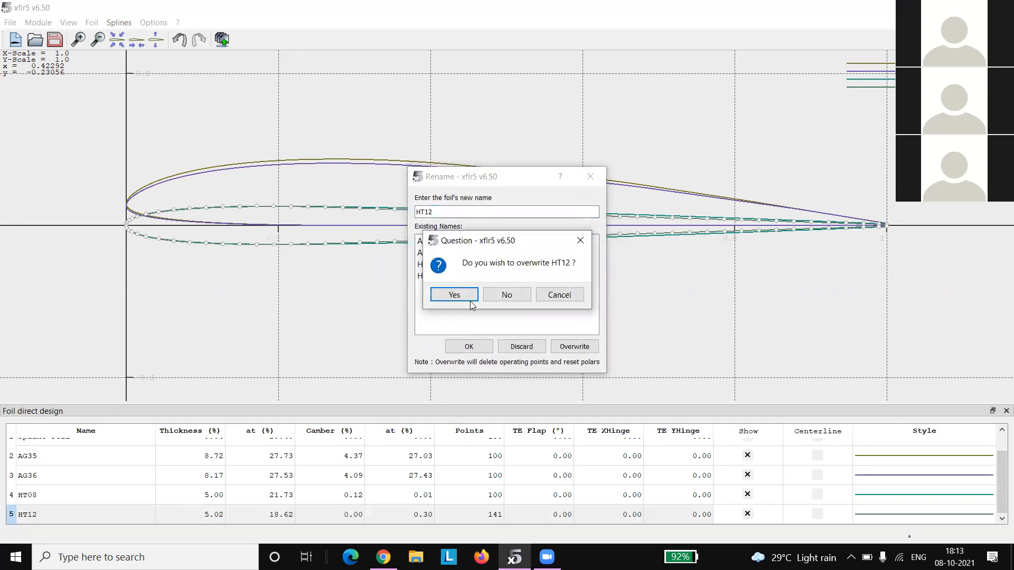
key(Return)
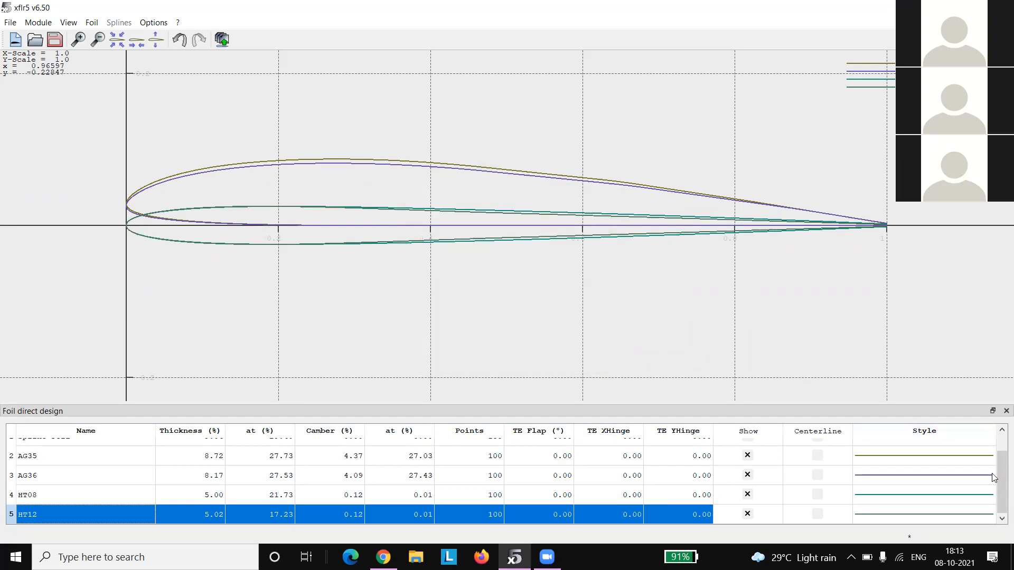
Step: Show the AG35 curve with small open point symbols and colour it red
right_click(939, 456)
mouse_move(959, 459)
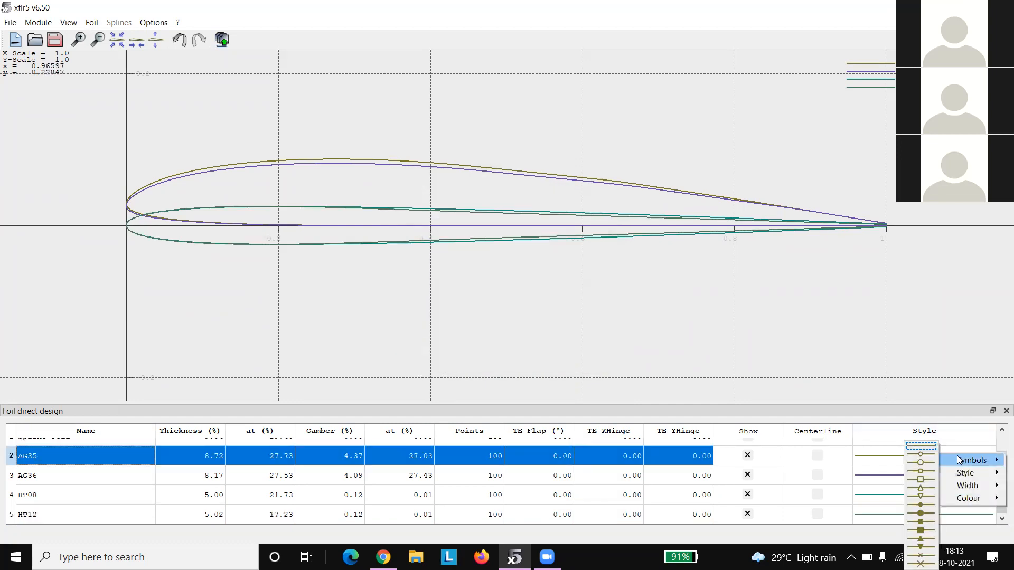
click(926, 455)
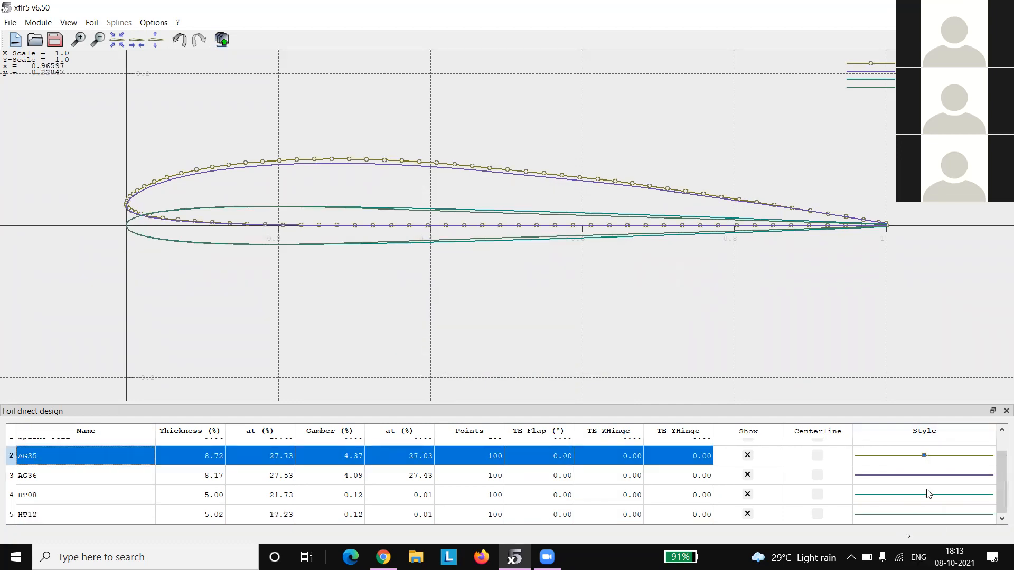
right_click(938, 457)
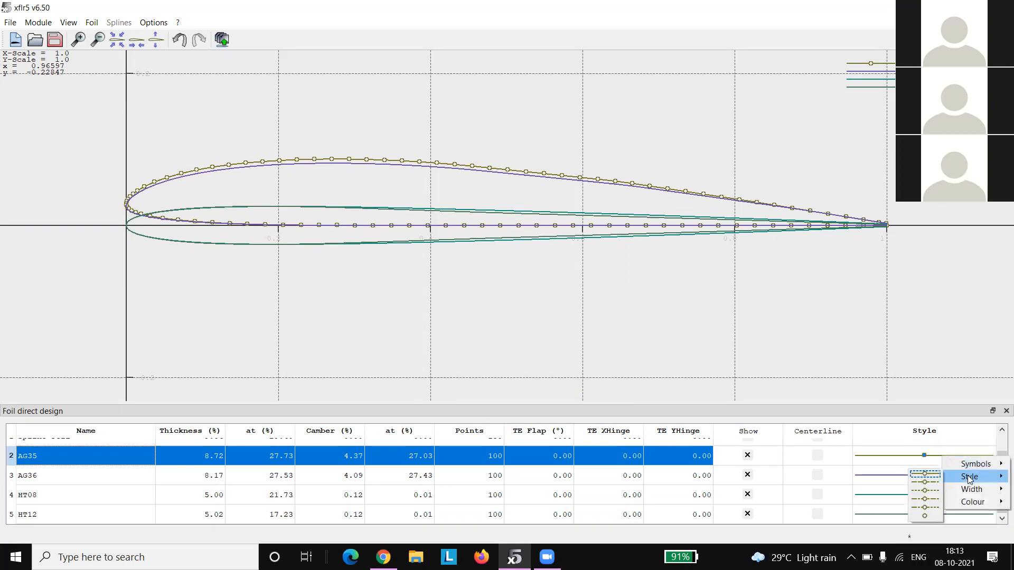
mouse_move(972, 503)
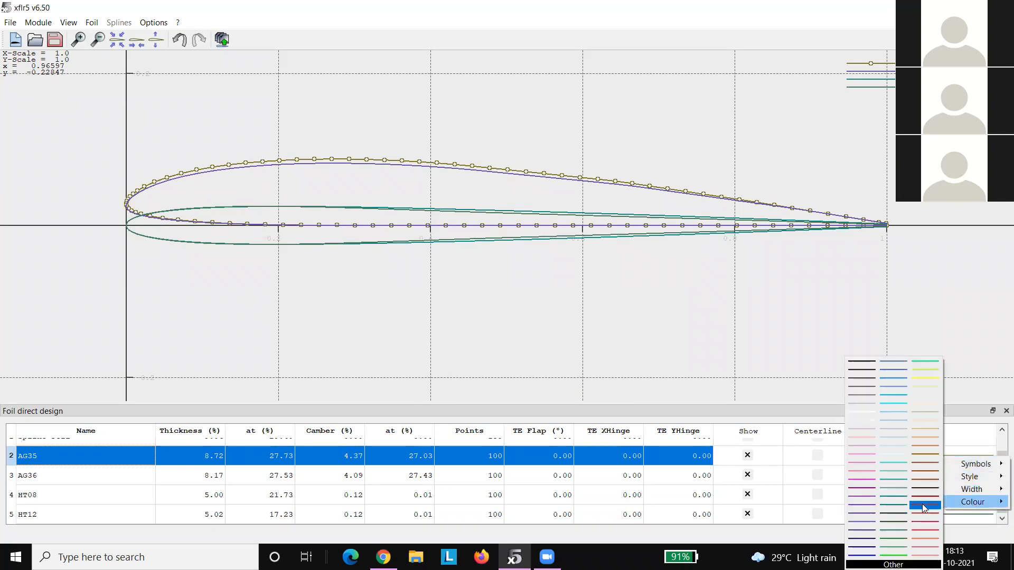
click(928, 524)
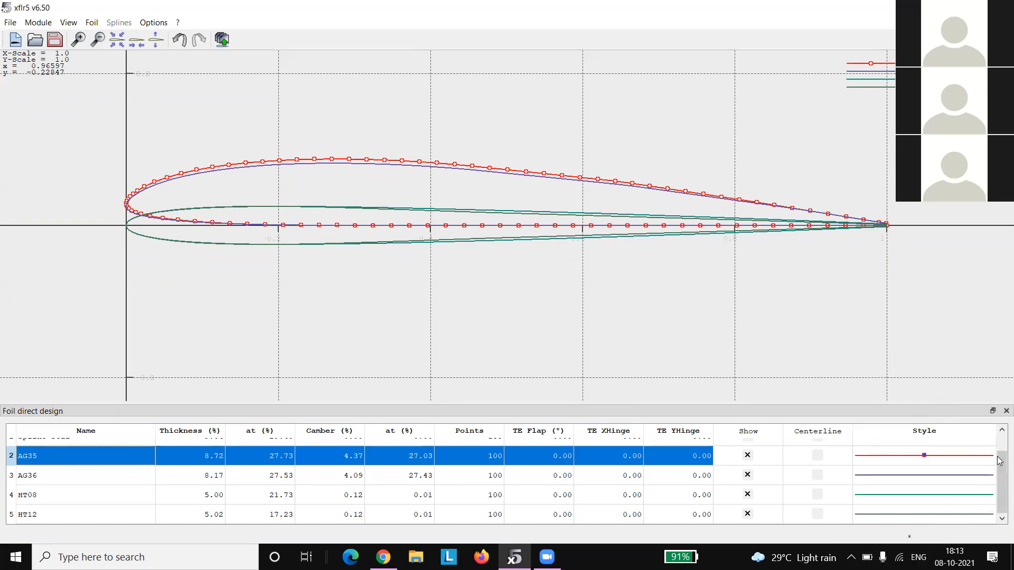
Step: Show the HT12 curve with small open point symbols
right_click(939, 478)
right_click(878, 521)
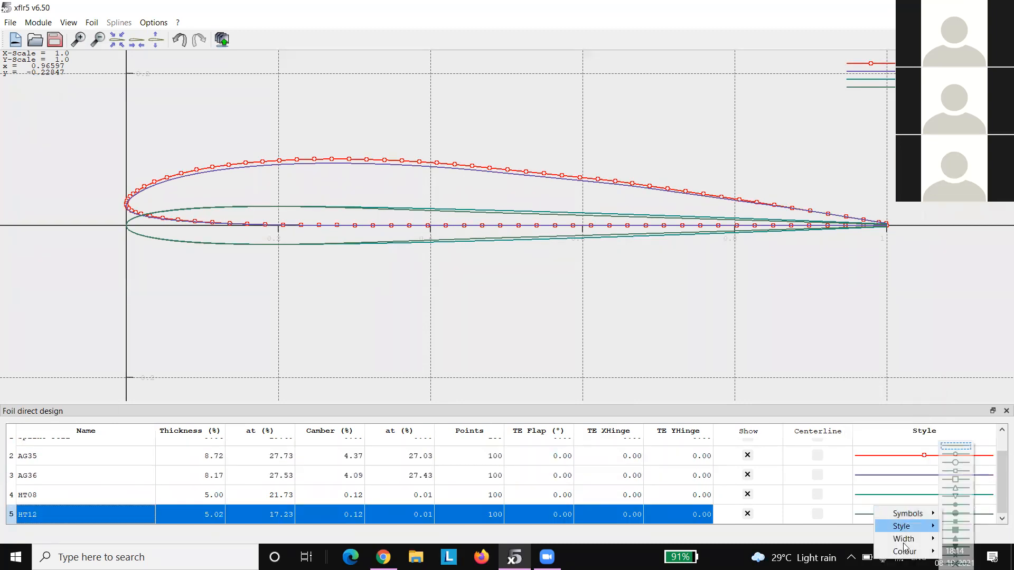
mouse_move(903, 539)
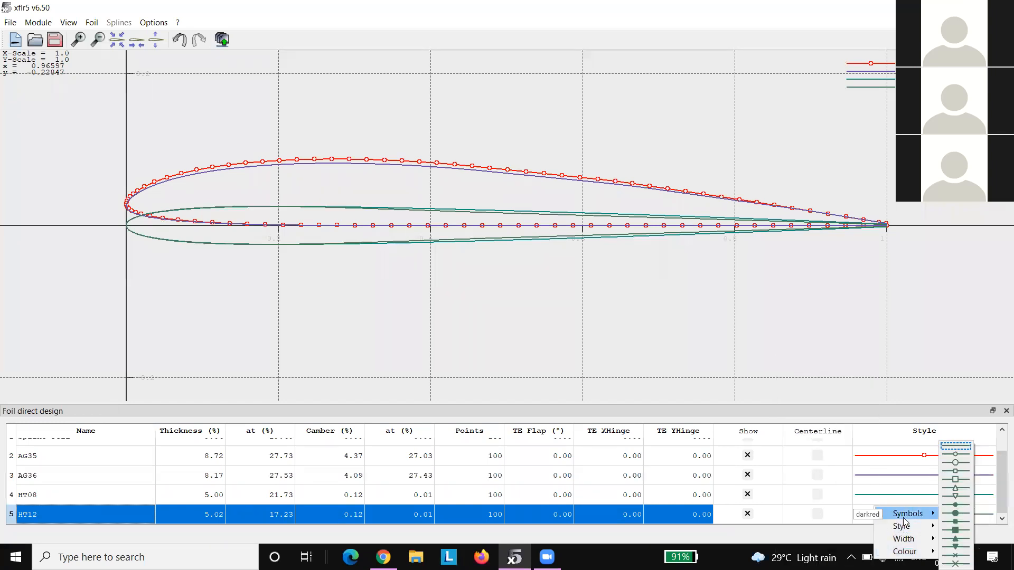
click(955, 457)
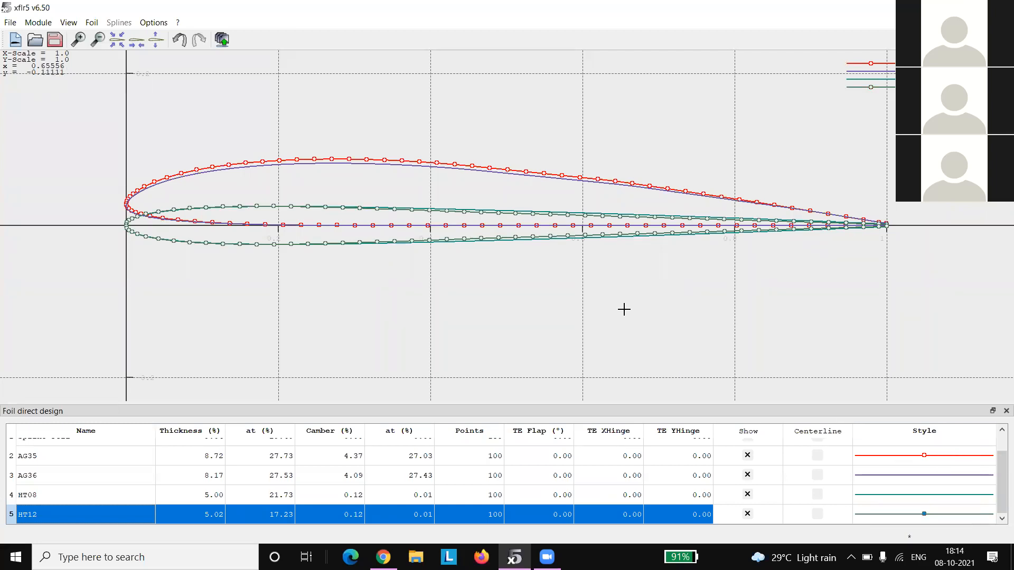
Step: Switch to the XFoil Direct Analysis module and open the multi-threaded batch analysis
click(39, 25)
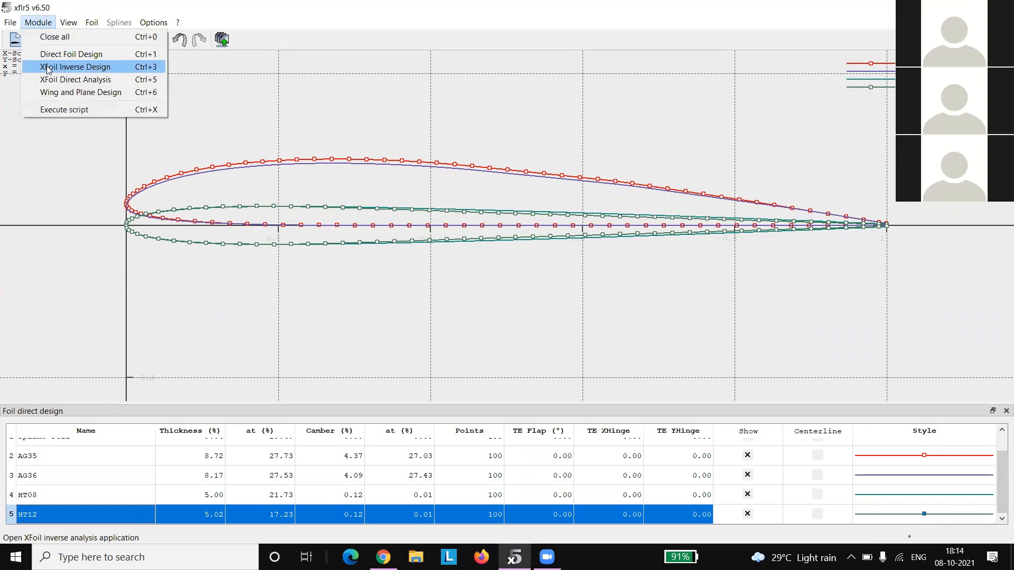
click(55, 80)
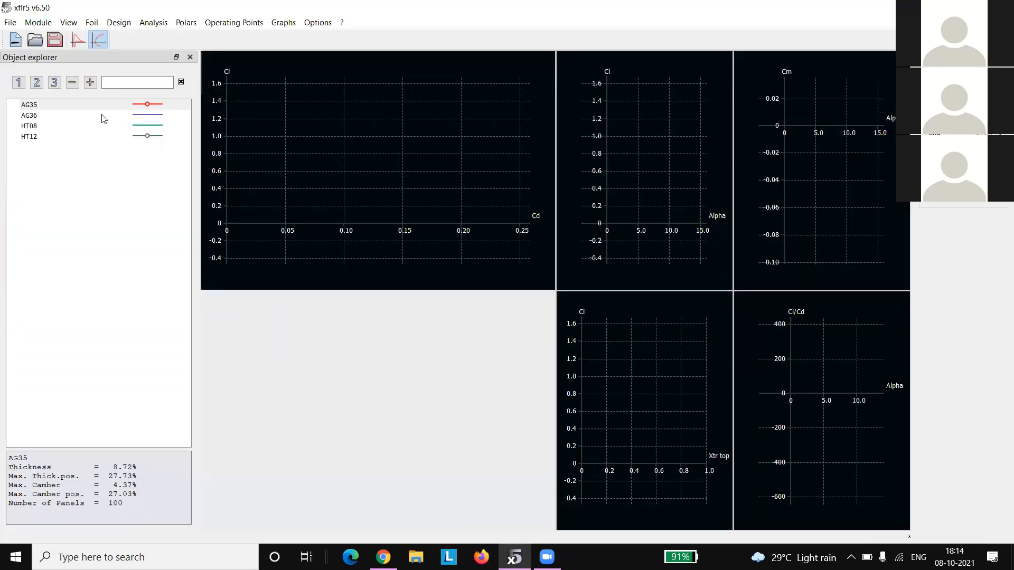
click(156, 23)
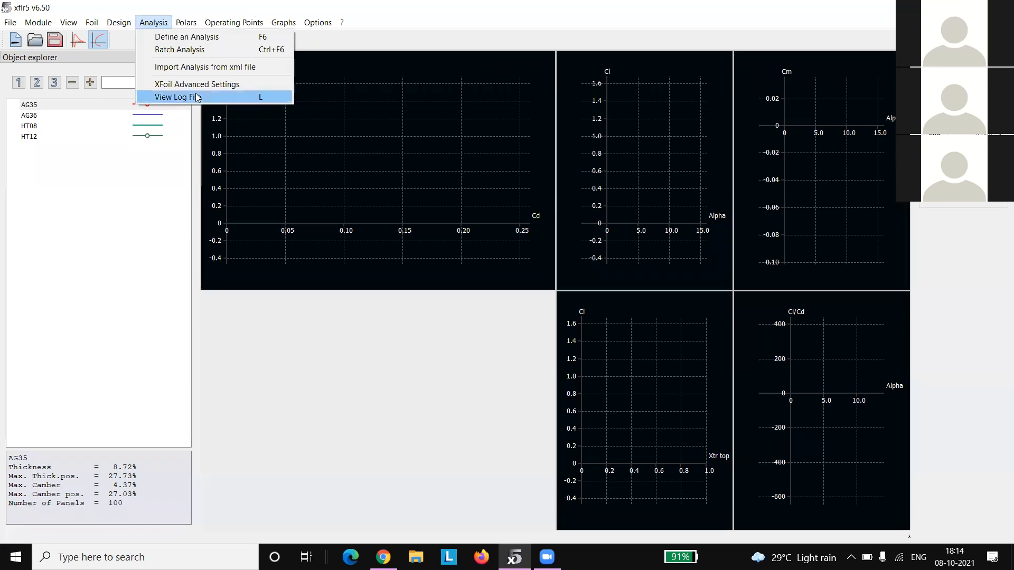
click(193, 51)
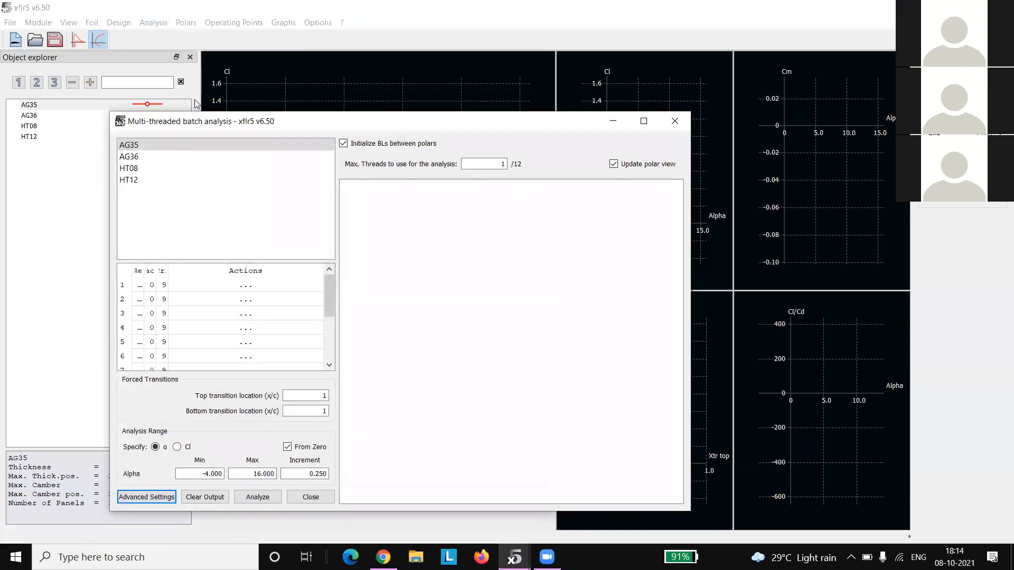
Step: Run the batch analysis on AG35, AG36, HT08 and HT12 for alpha from -4 to 16 in increments of 0.25
click(129, 156)
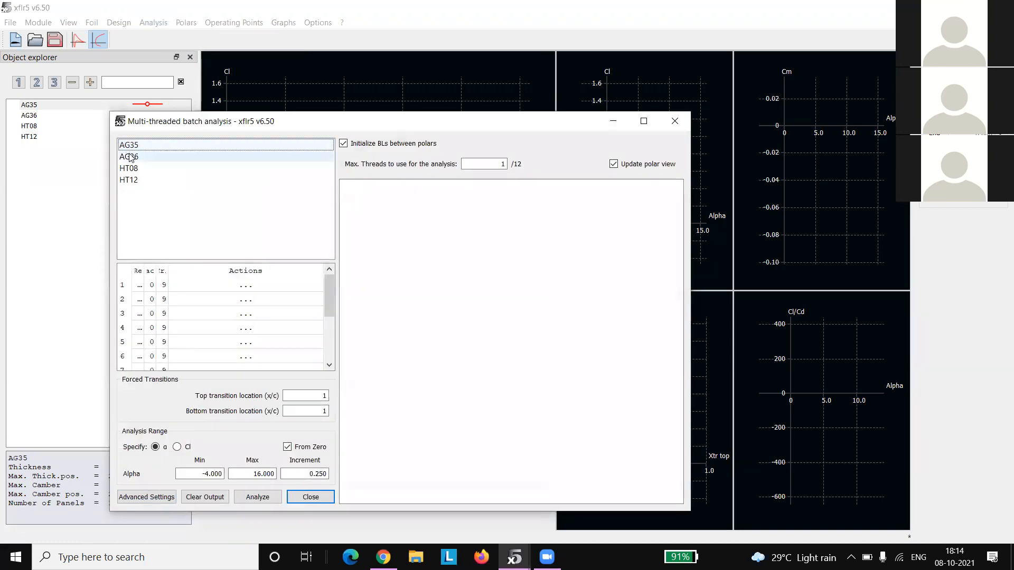
drag(131, 147, 131, 182)
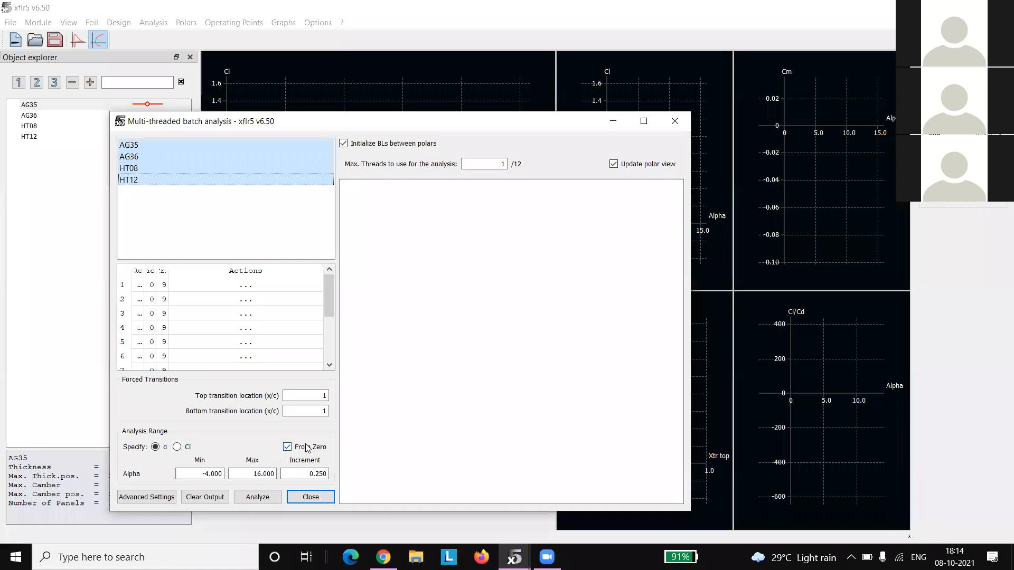
click(218, 474)
double_click(219, 475)
key(Tab)
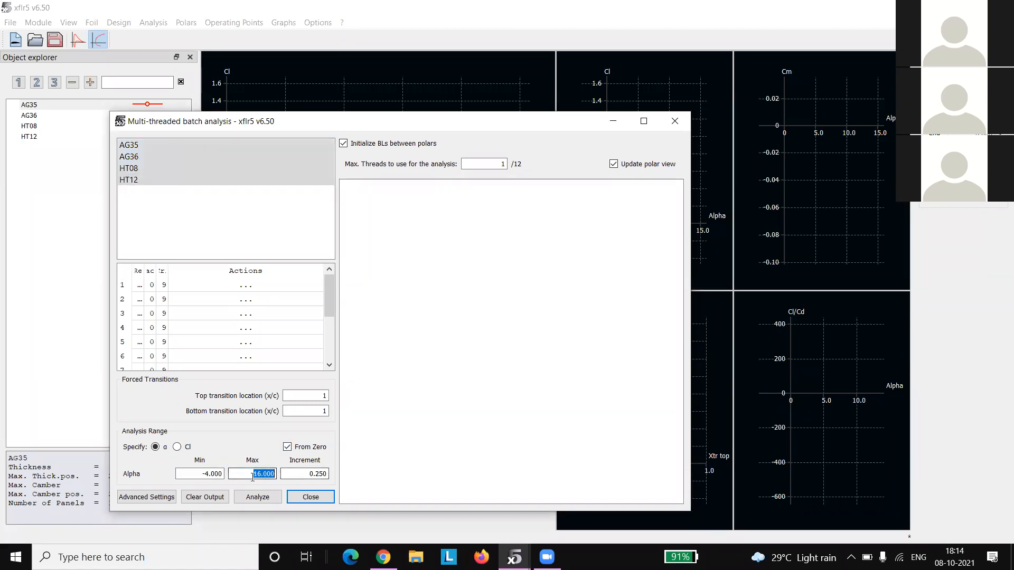
key(Tab)
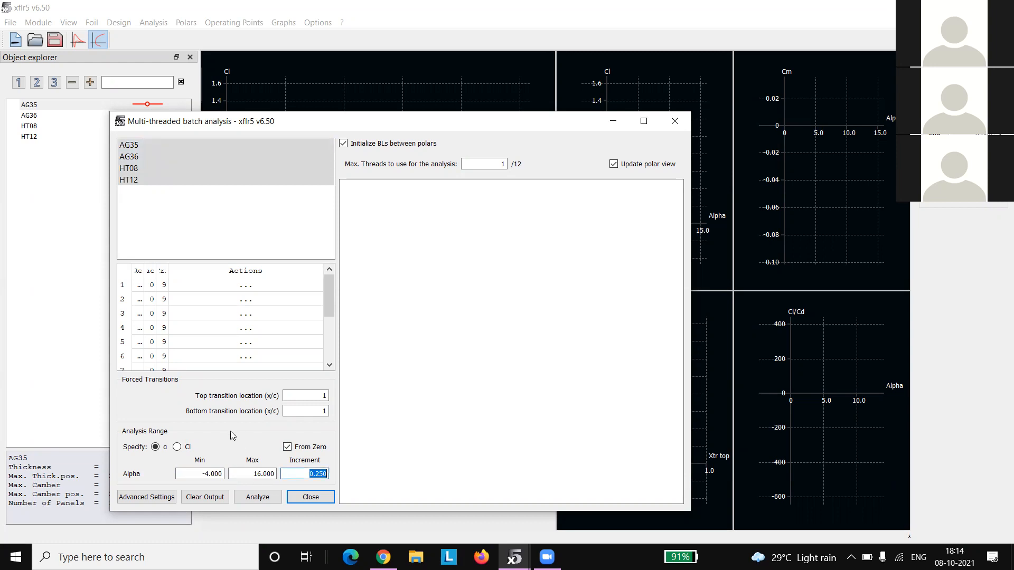
click(258, 498)
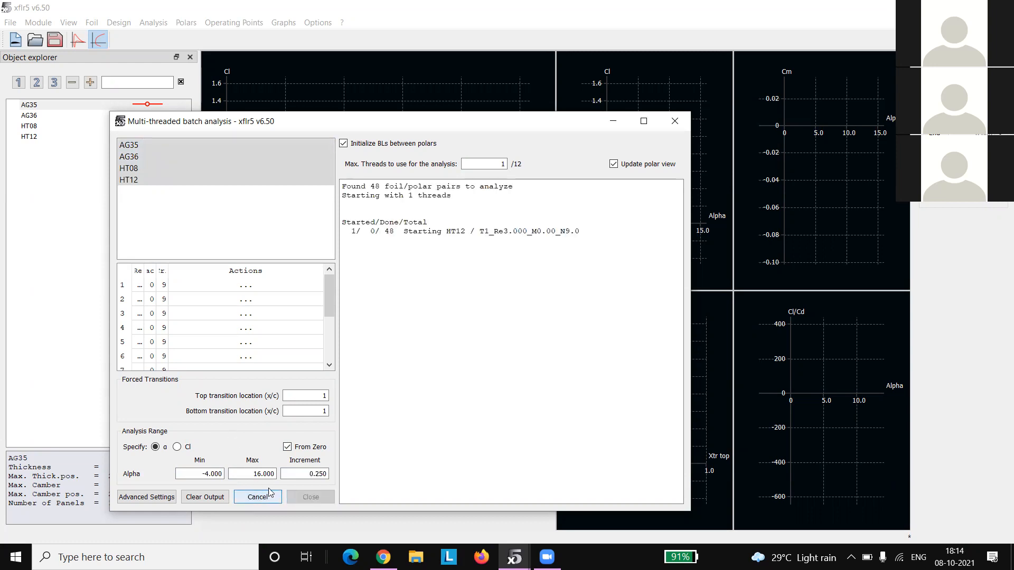
Step: Examine the polar graphs while the batch analysis runs and check its progress log
click(613, 121)
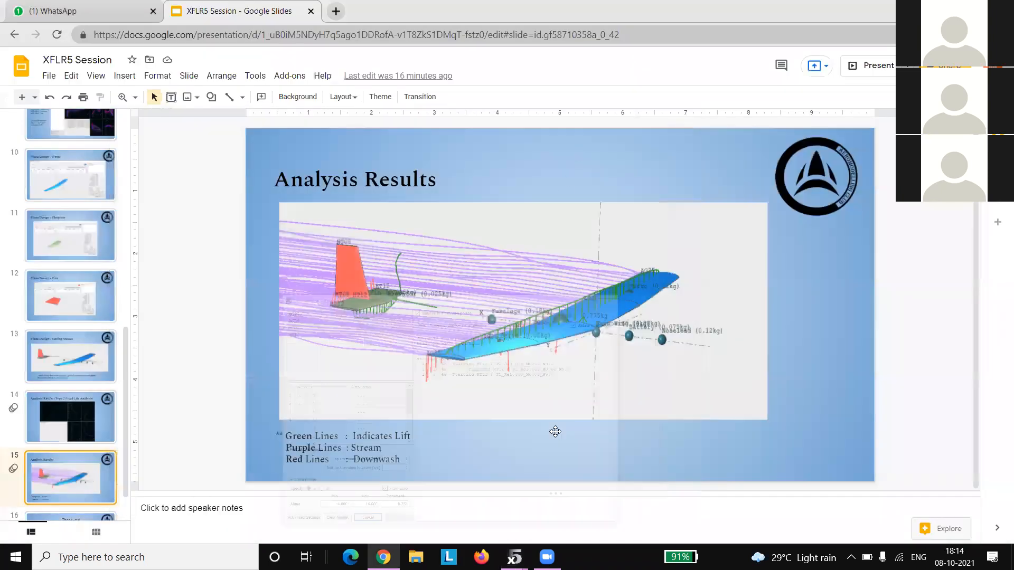
mouse_move(514, 557)
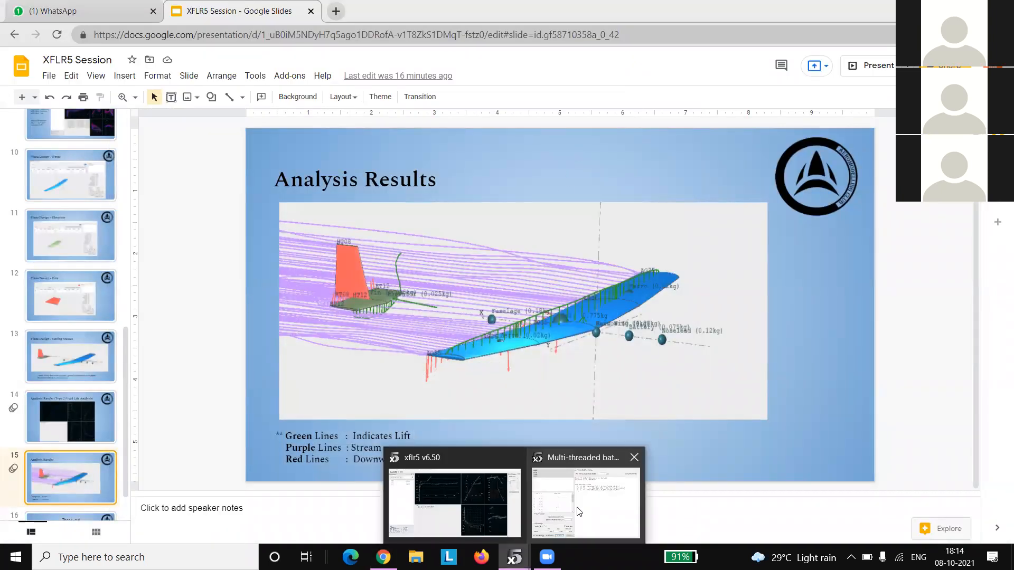
click(485, 506)
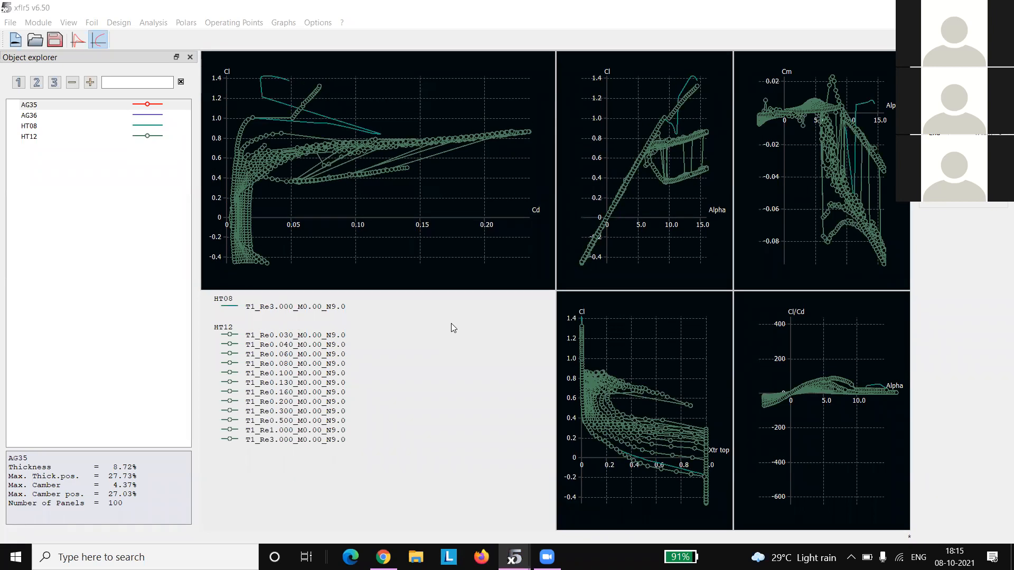
mouse_move(514, 557)
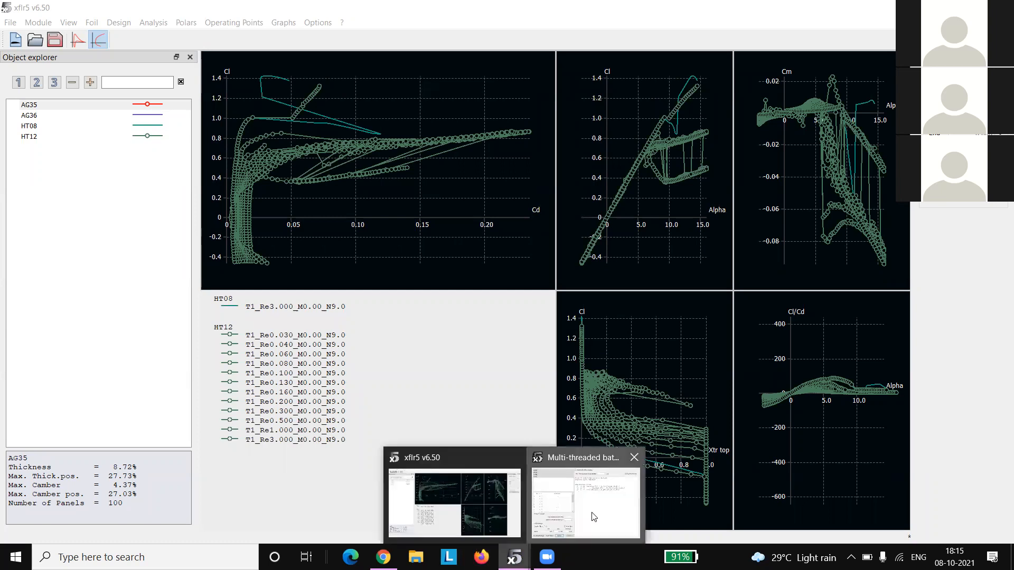
click(581, 507)
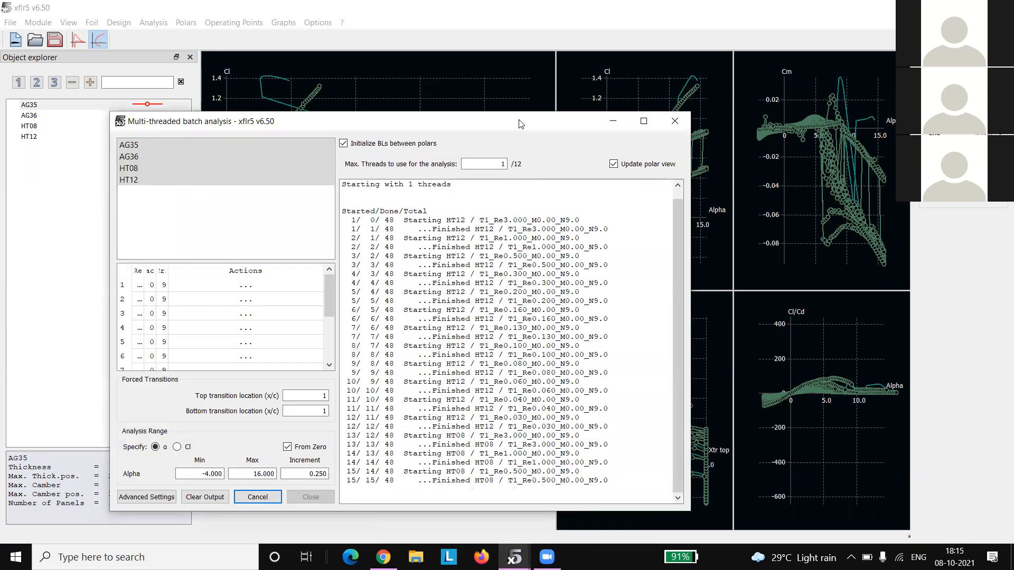
drag(534, 121, 486, 92)
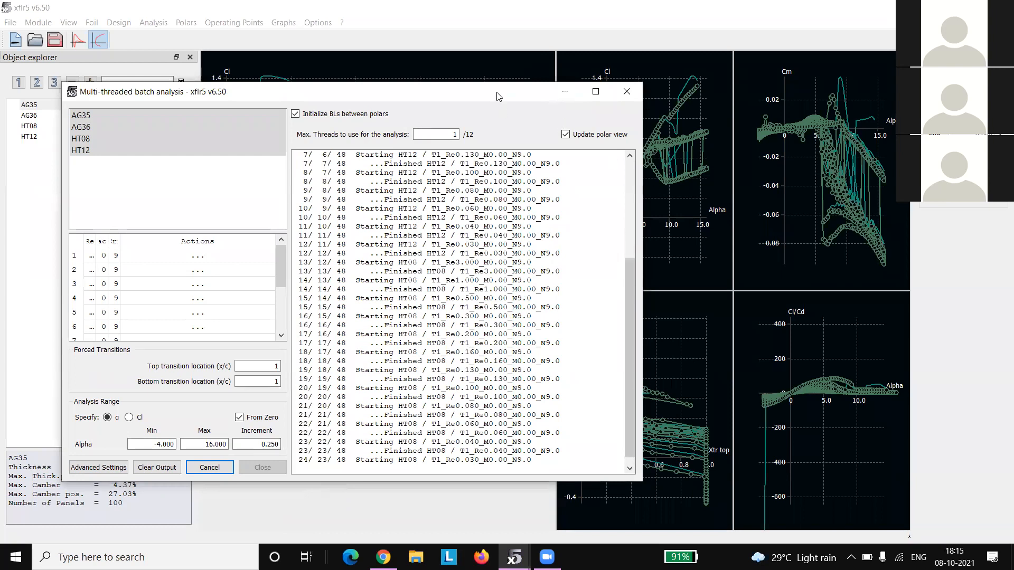
drag(498, 96, 500, 90)
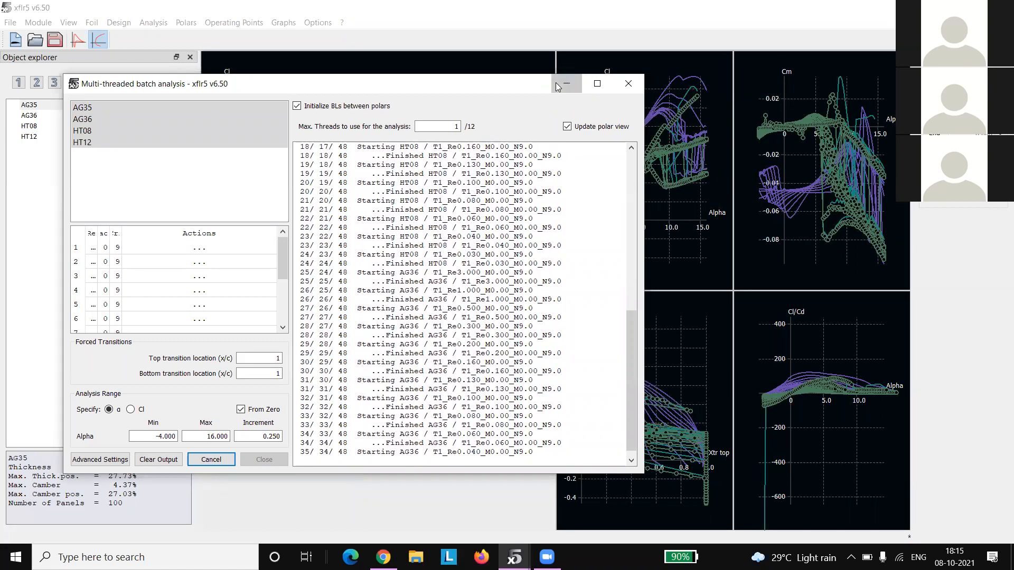
Step: View the polar graphs of all four foils and close the batch analysis dialog
click(564, 84)
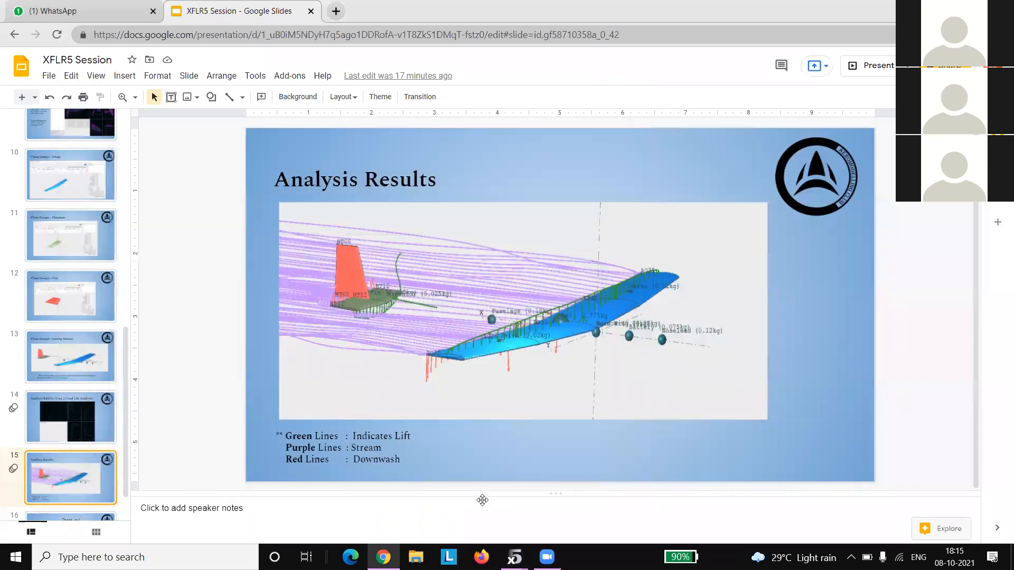
click(514, 557)
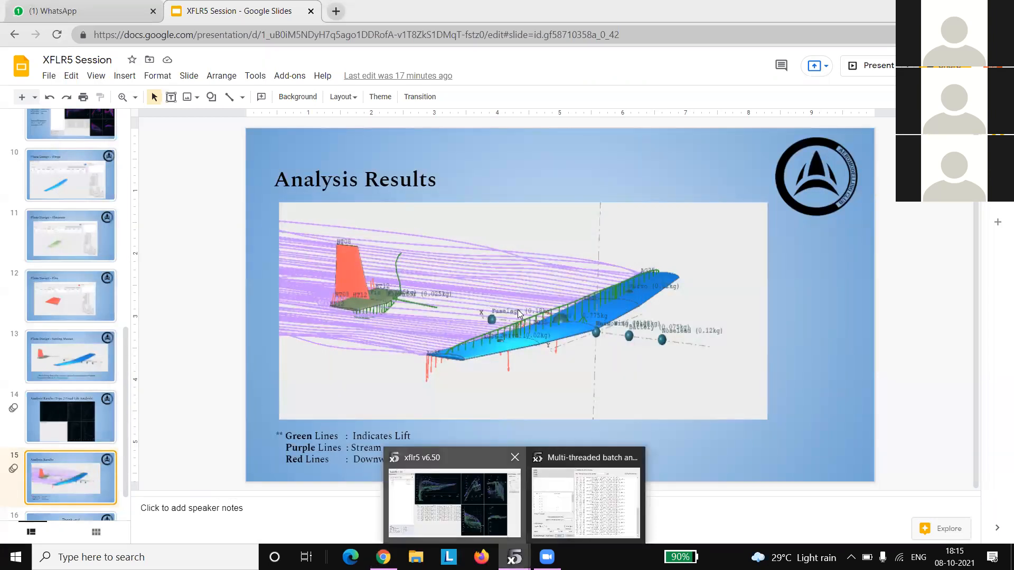
click(461, 503)
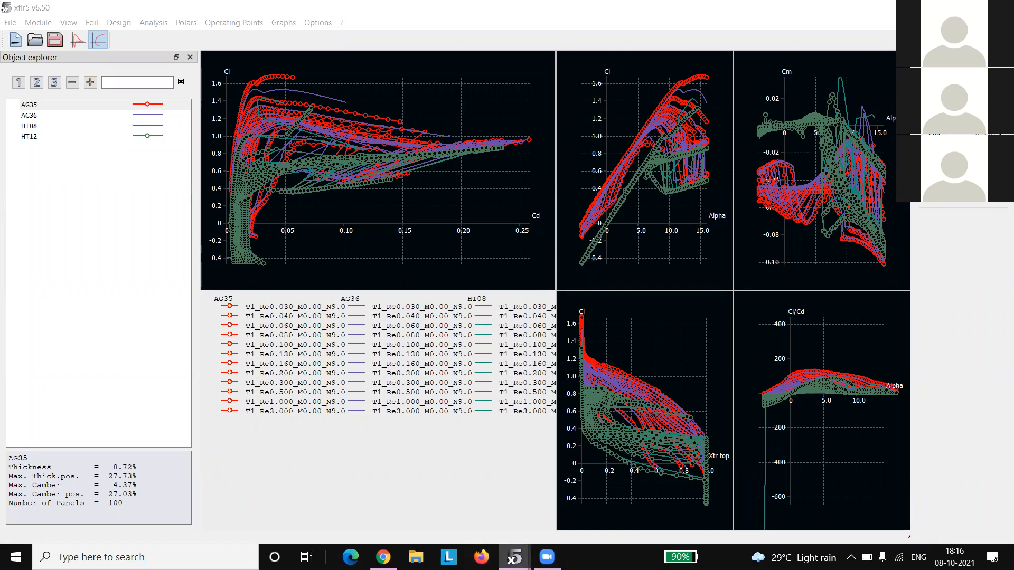
mouse_move(513, 557)
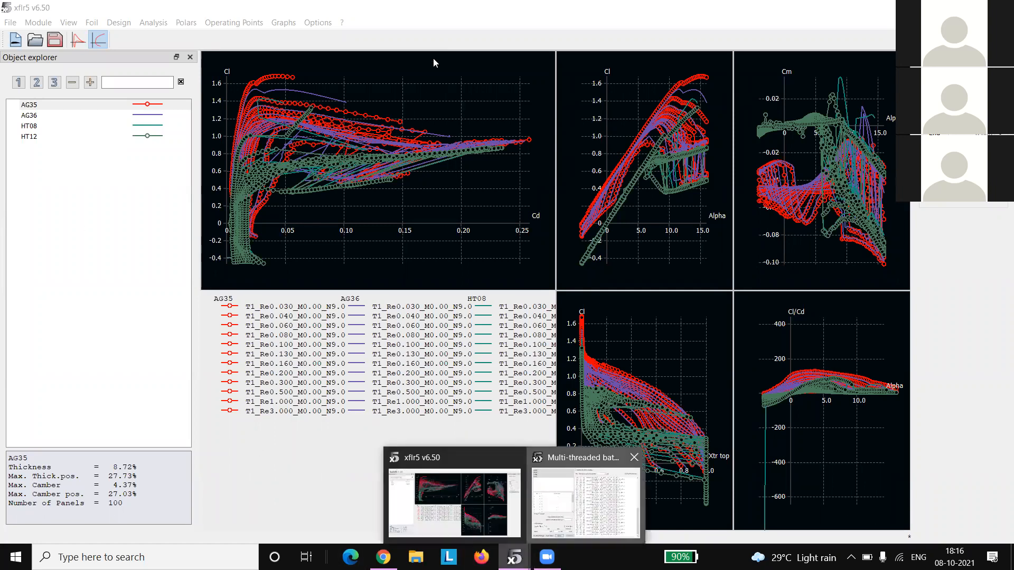
click(579, 519)
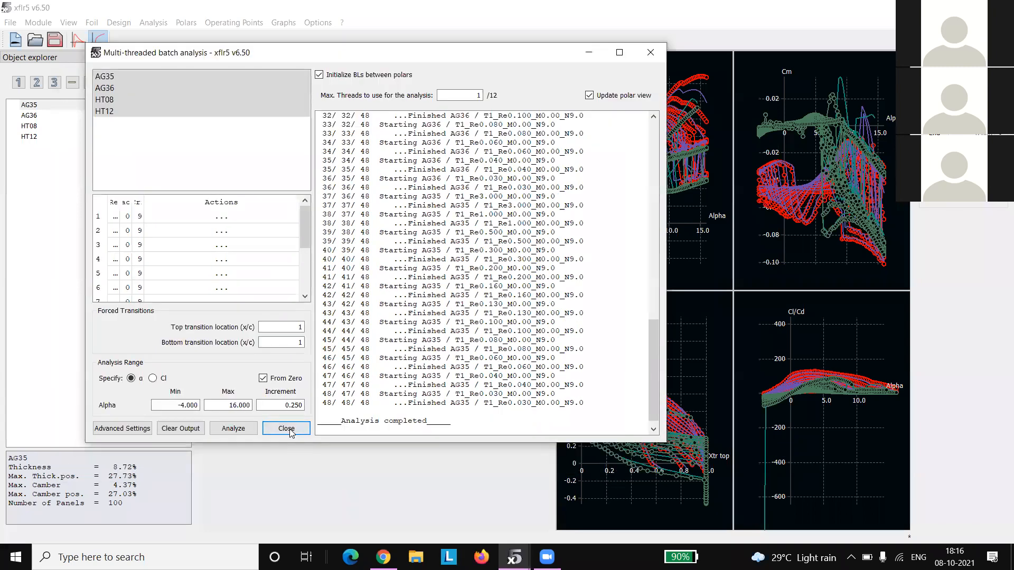
click(290, 430)
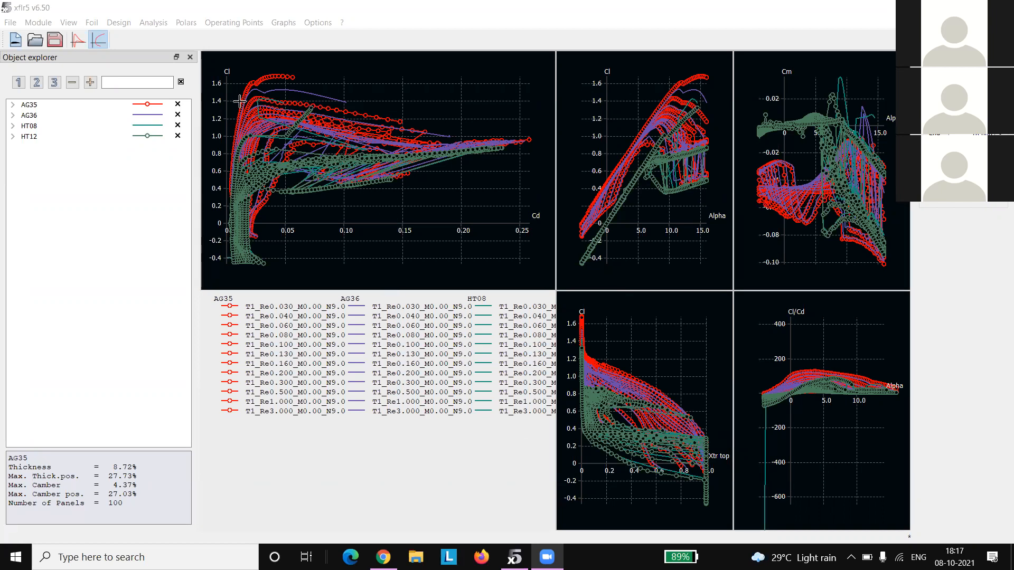
Step: Recolour the AG36 polar curves yellow-green
right_click(142, 117)
mouse_move(177, 122)
click(220, 121)
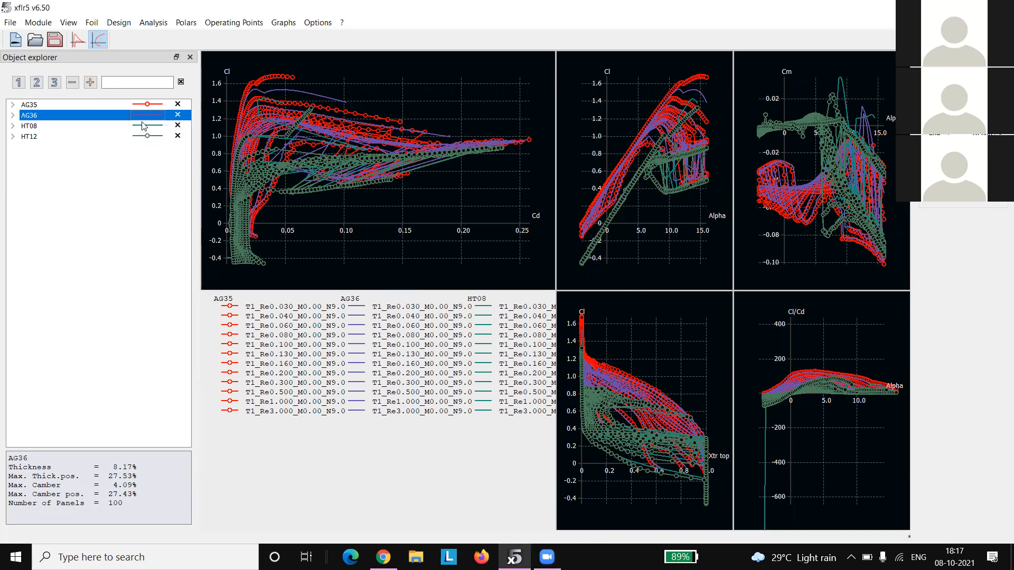
right_click(146, 115)
mouse_move(179, 160)
click(294, 172)
Step: Remove the point symbols from the AG35 and HT12 polar curves
right_click(148, 107)
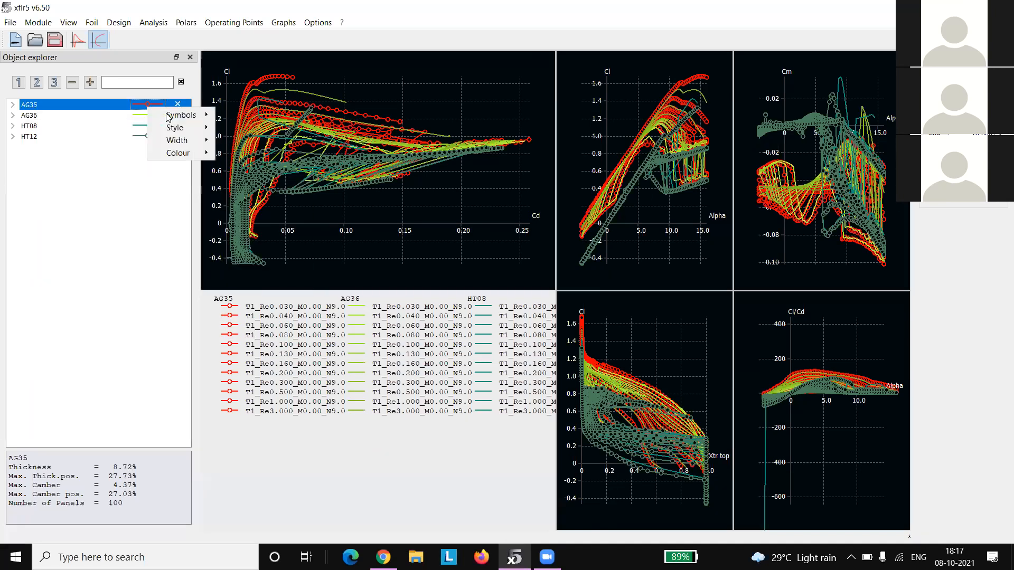
mouse_move(189, 117)
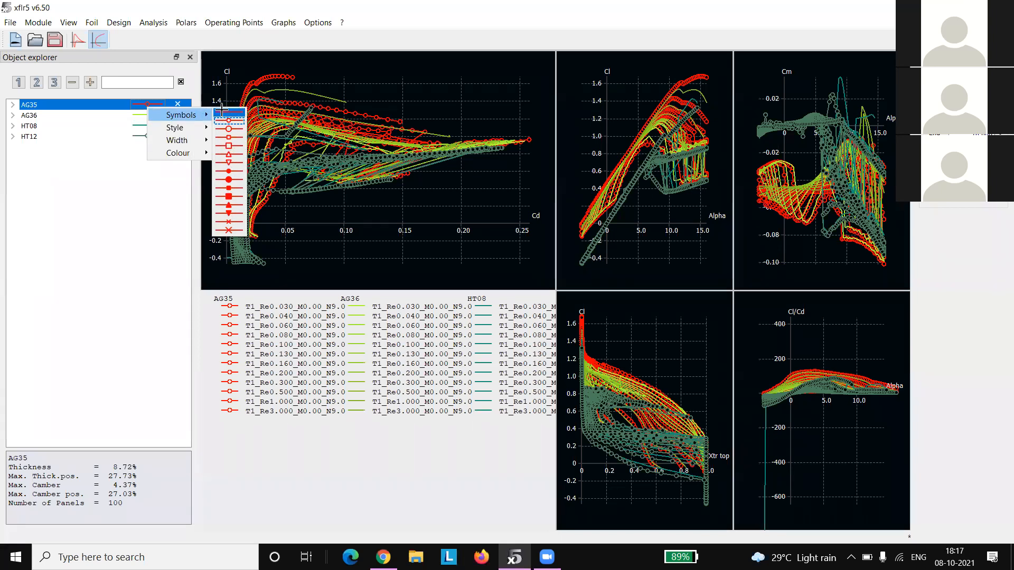
click(224, 112)
right_click(147, 136)
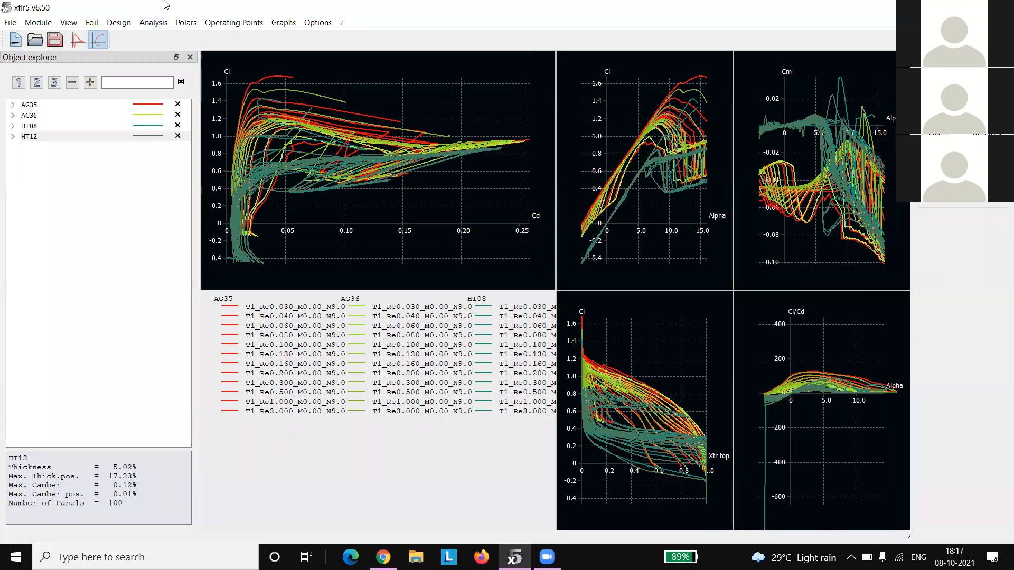
Step: Save the project under the name d1
click(48, 24)
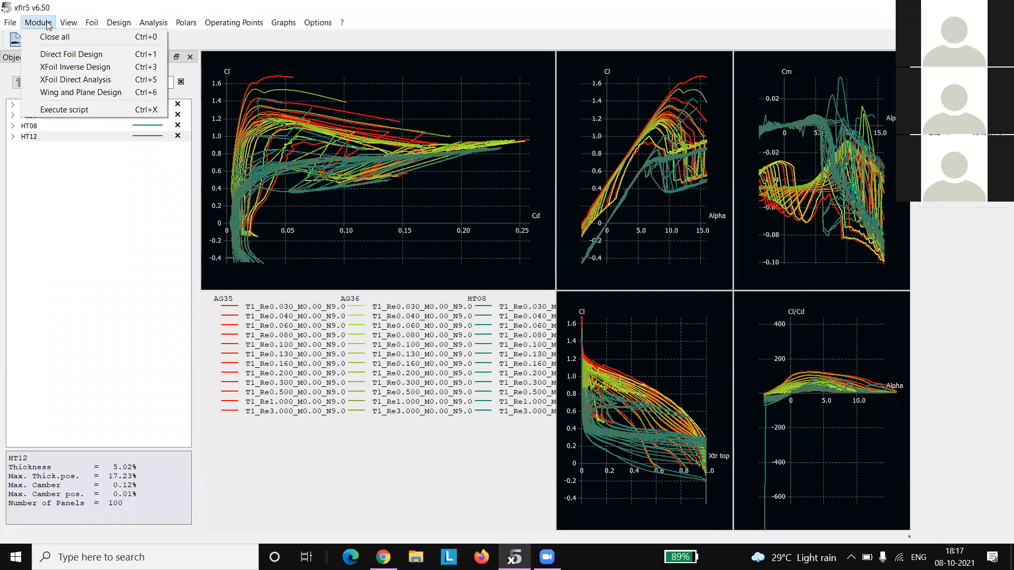
click(18, 25)
click(18, 24)
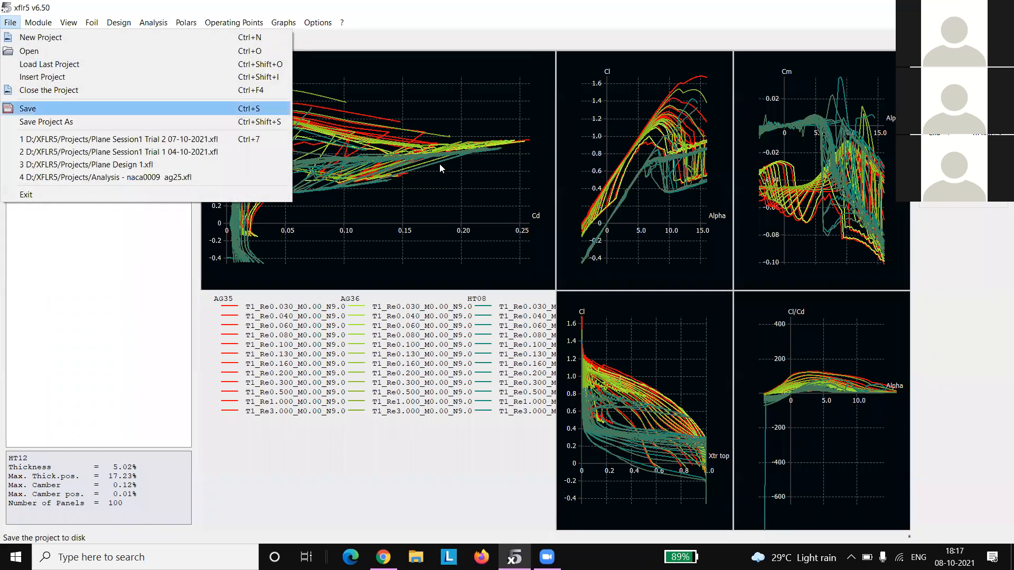
click(32, 109)
text(d1)
key(Return)
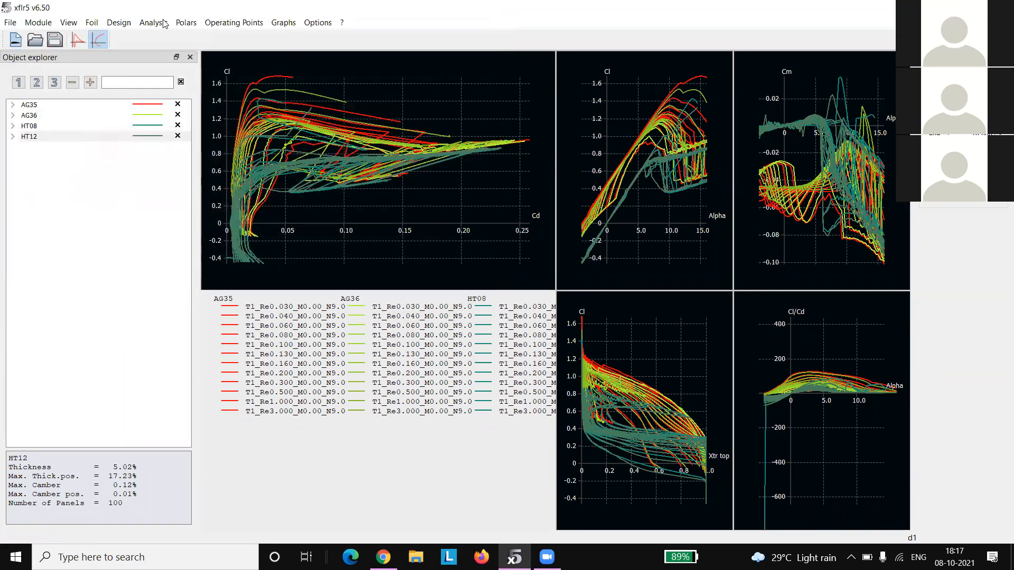
Step: Switch to the Wing and Plane Design module and start defining a new plane
click(41, 23)
click(55, 92)
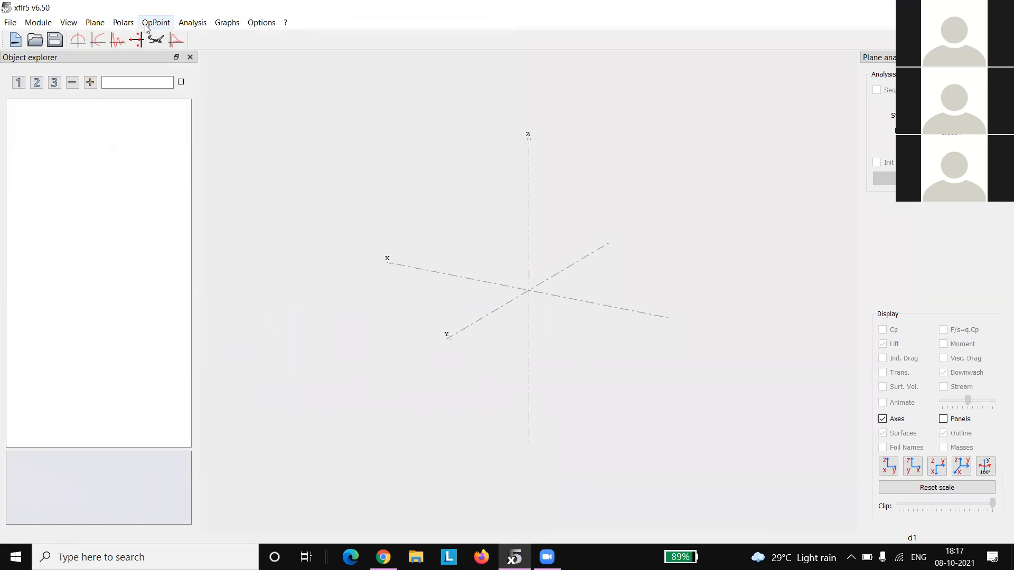
click(95, 22)
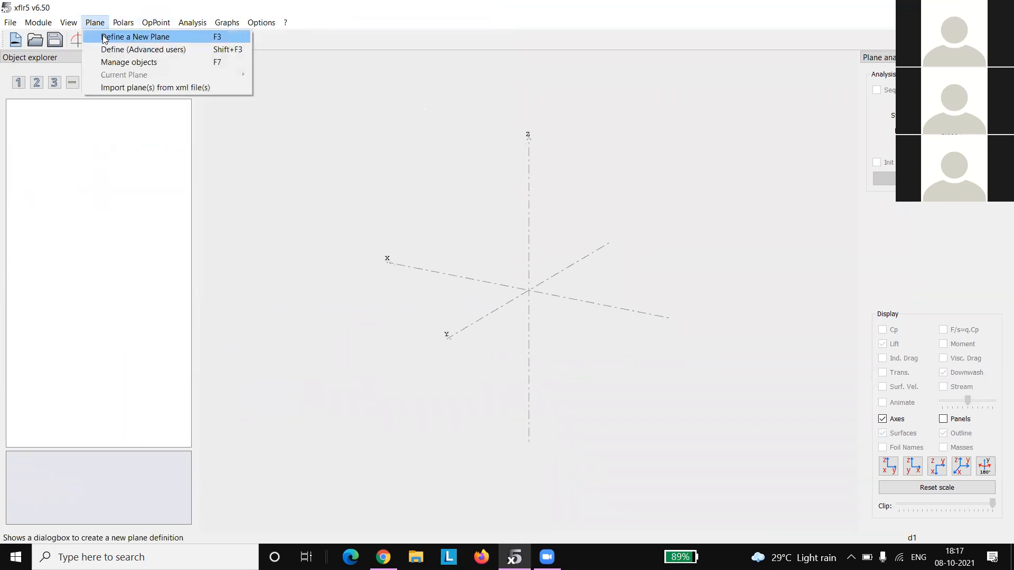
click(104, 38)
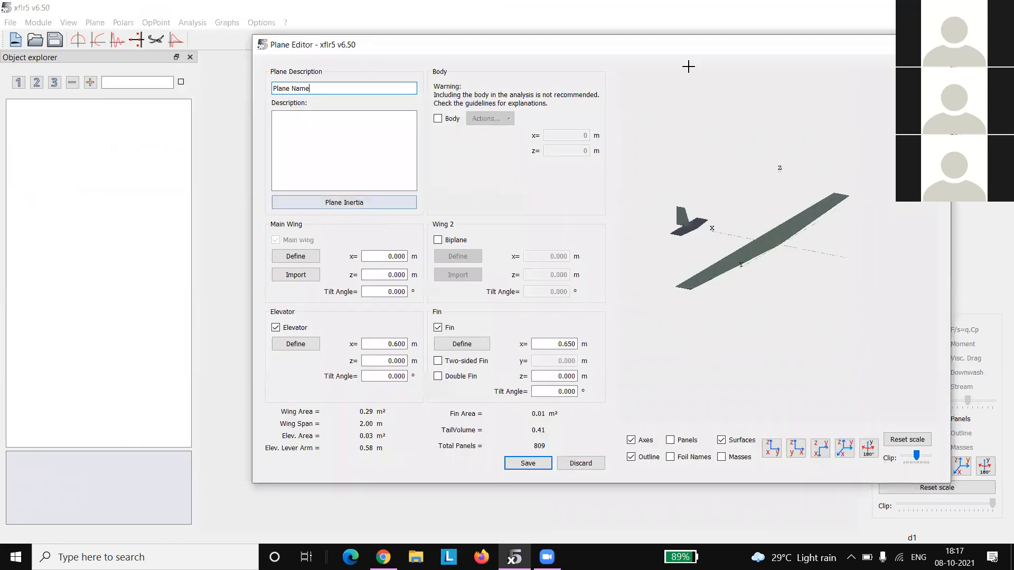
Step: Open the main wing's definition from the plane editor and reposition its window
drag(683, 49, 704, 46)
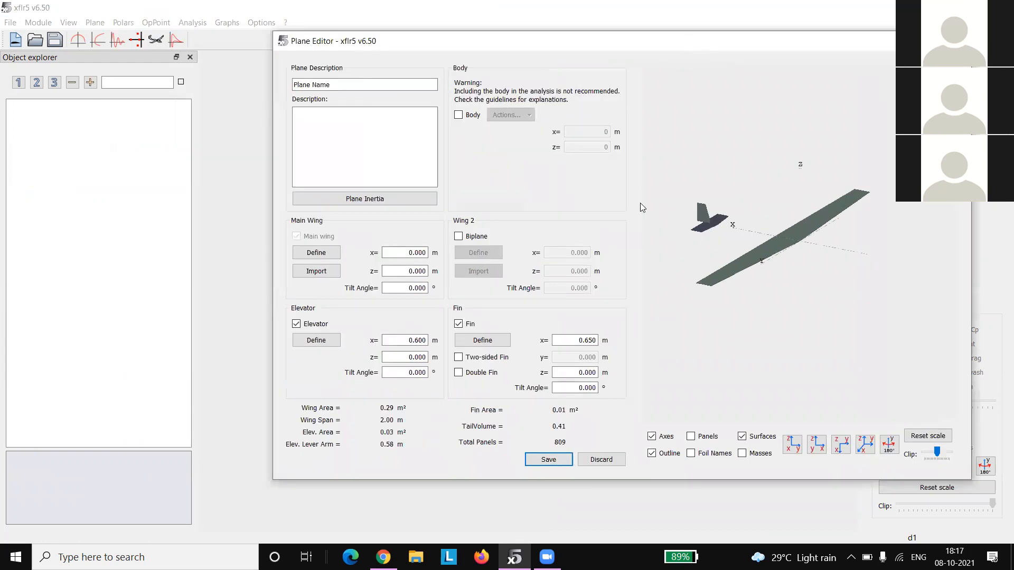
click(319, 253)
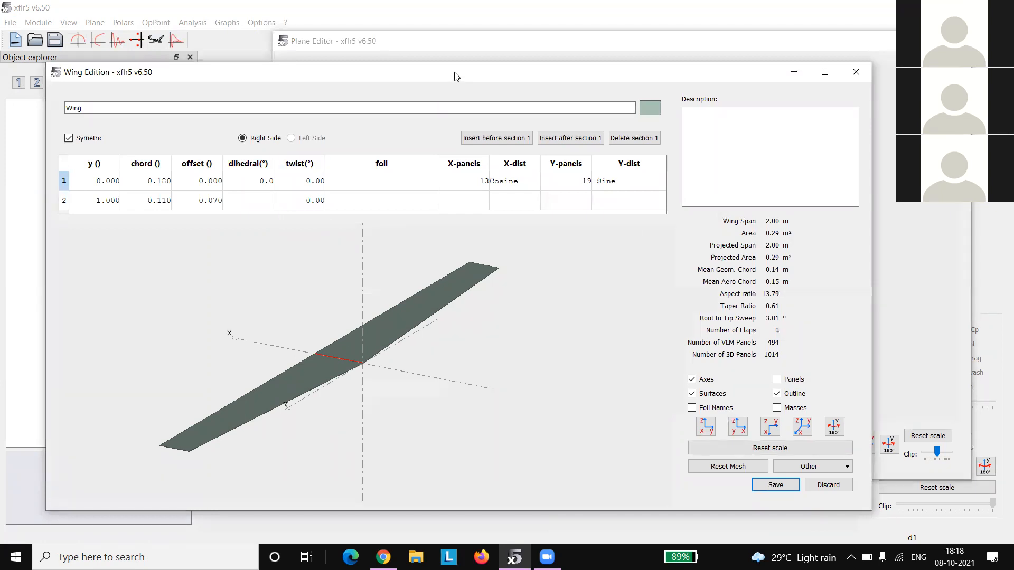
drag(456, 77, 613, 74)
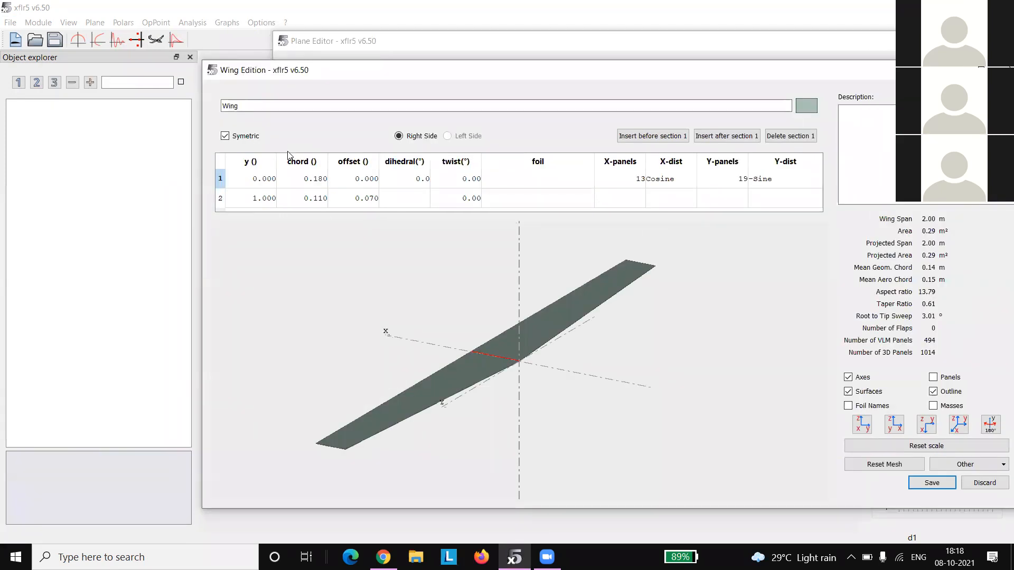
Step: Set the main wing's second section to a span position of 0.350 and a chord of 0.160
double_click(265, 204)
text(0.)
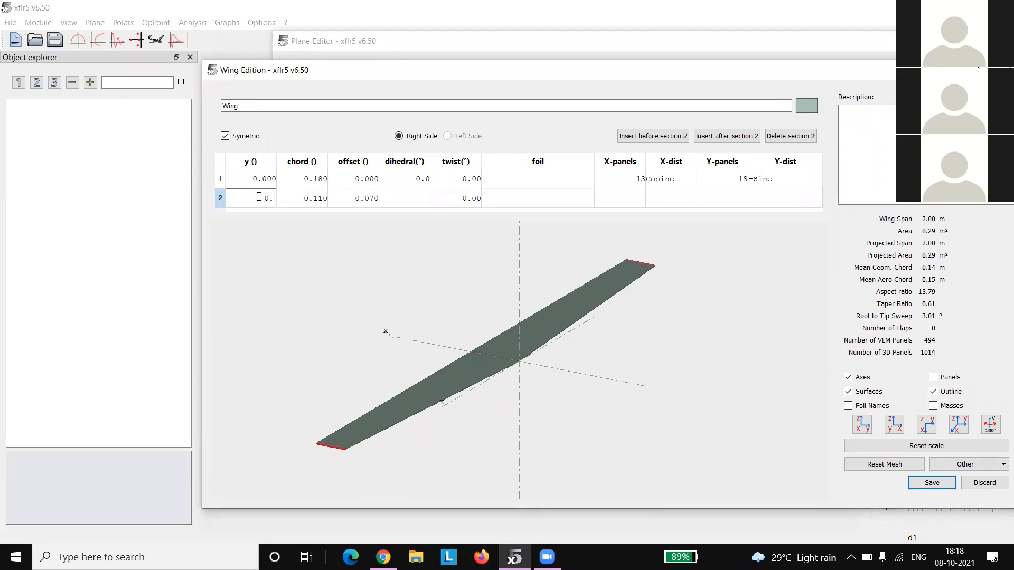
text(350)
double_click(319, 199)
text(0.16)
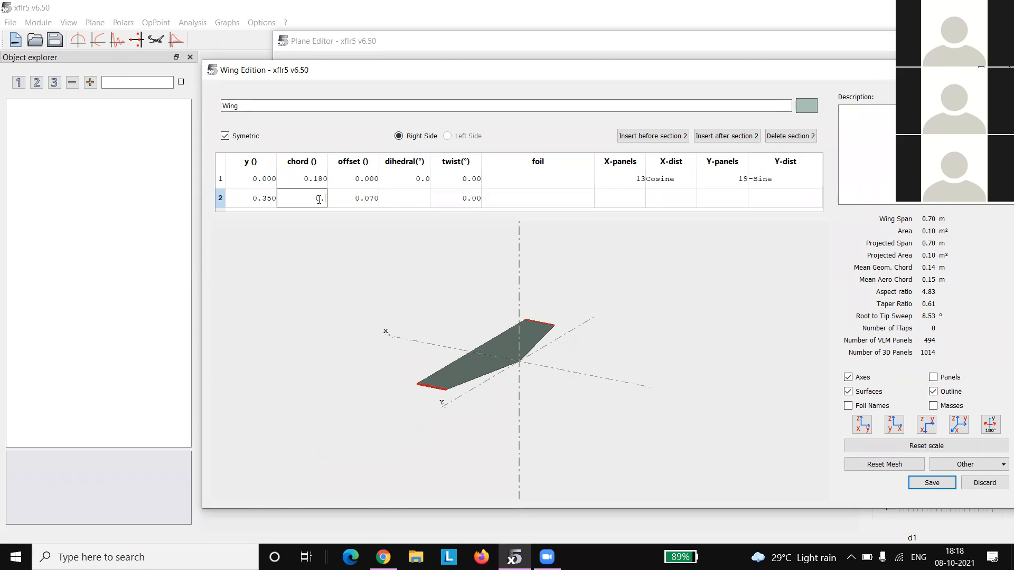
text(0)
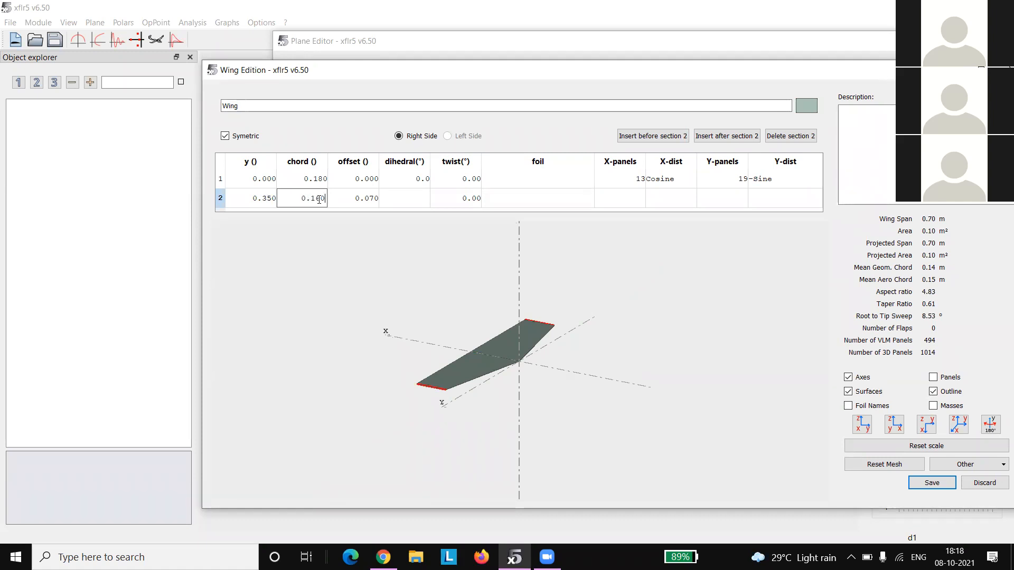
Step: Set the leading-edge offset of the wing's second section to 0.02
double_click(352, 202)
text(0./02)
key(BackSpace)
key(BackSpace)
key(BackSpace)
text(02)
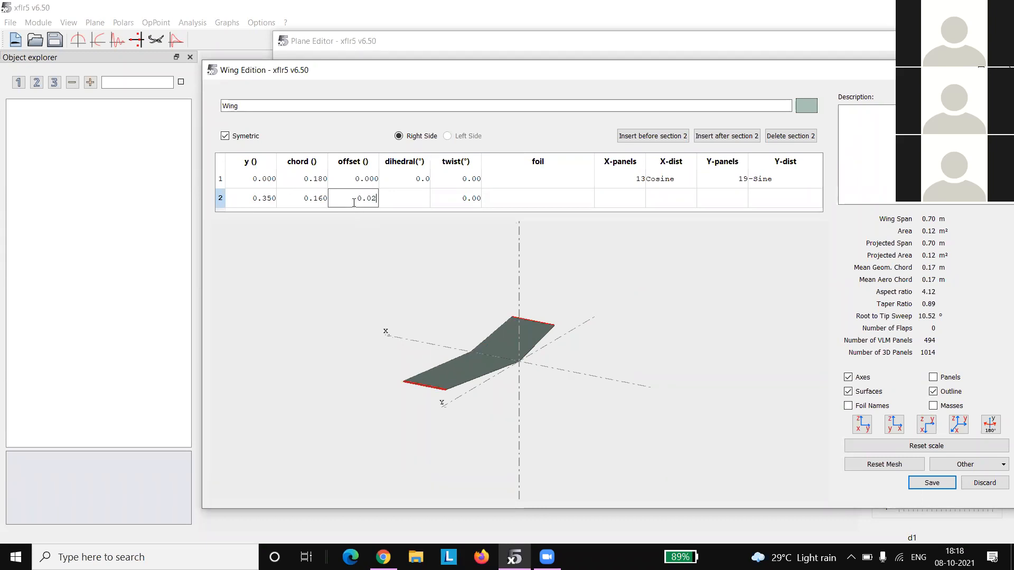
key(Return)
Step: Give both the first and second wing sections a dihedral of 1.5°
double_click(416, 178)
text(1.5)
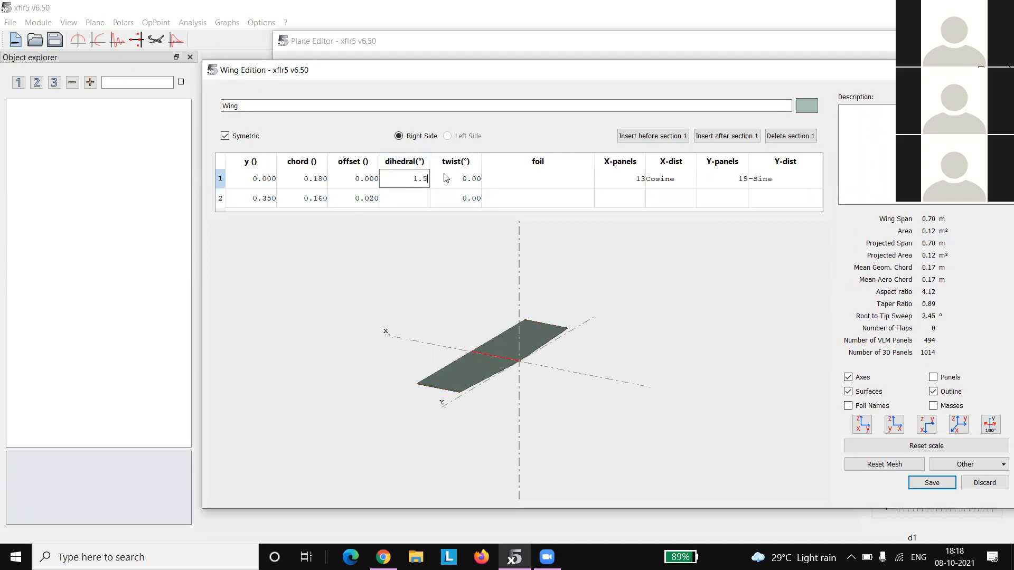
double_click(424, 198)
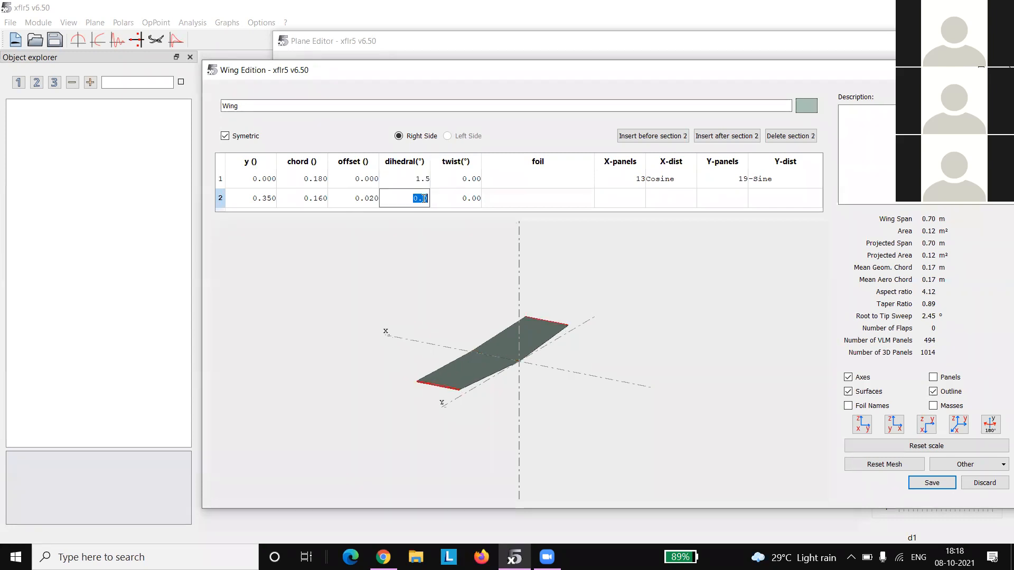
key(BackSpace)
text(1.5)
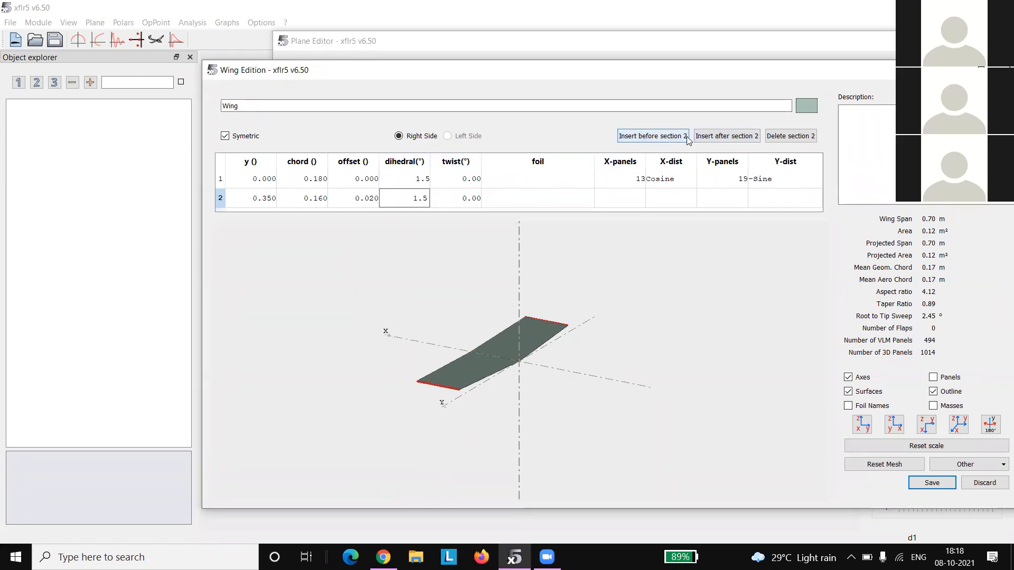
Step: Insert a wing section after section 2 with a span position of 0.750 and a chord of 0.110
click(707, 136)
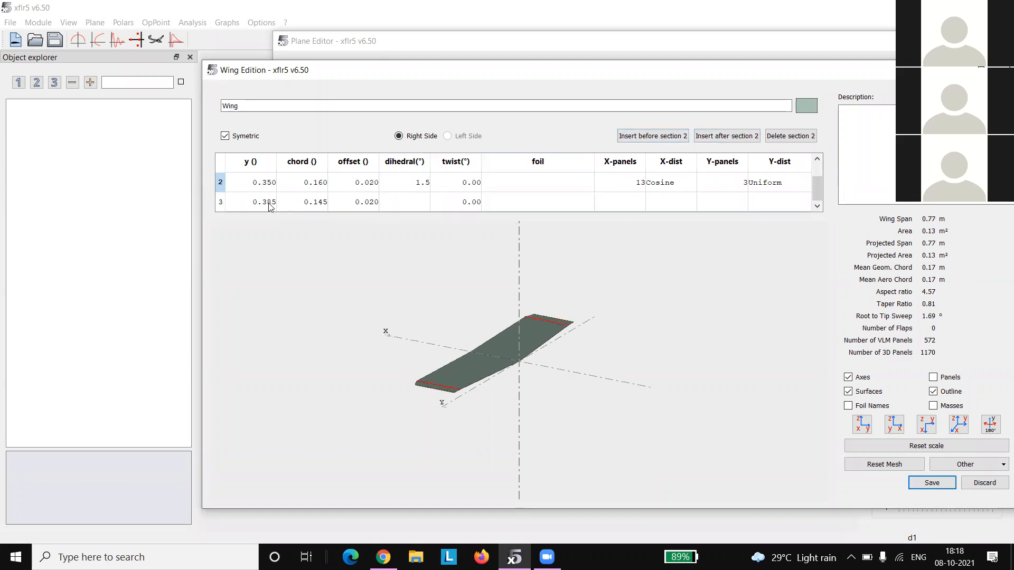
double_click(269, 203)
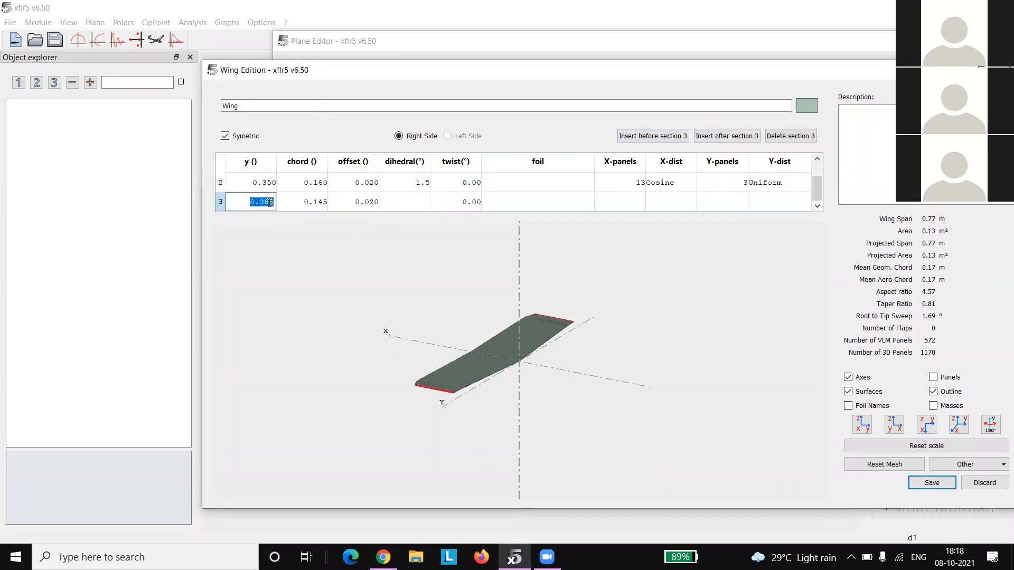
text(0.75)
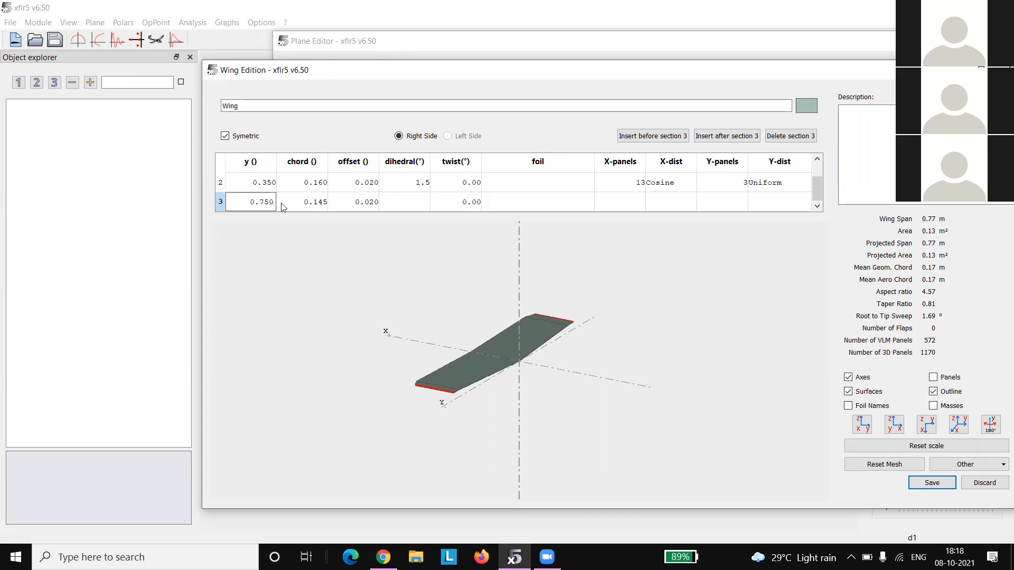
double_click(309, 203)
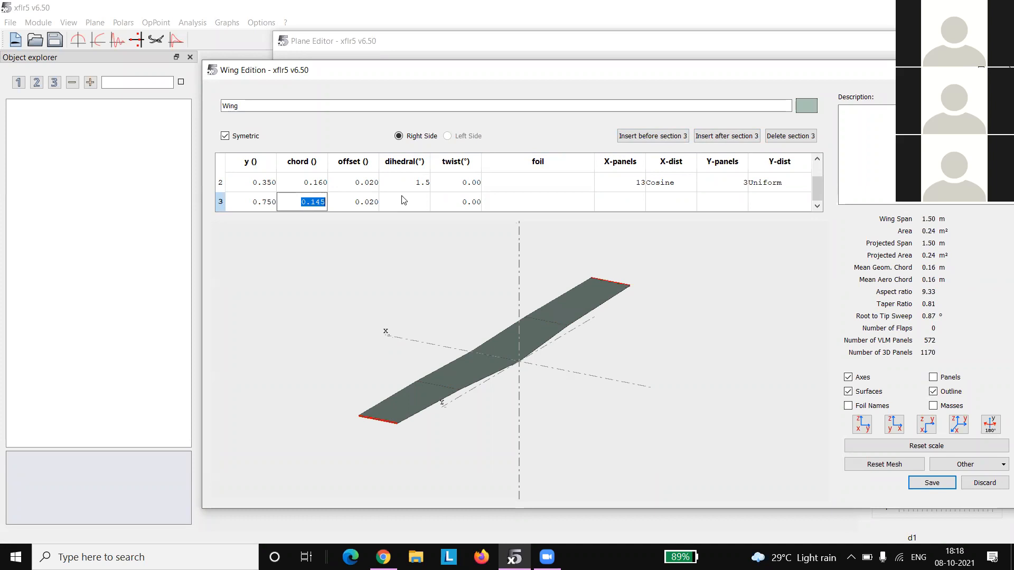
text(0.110)
click(403, 274)
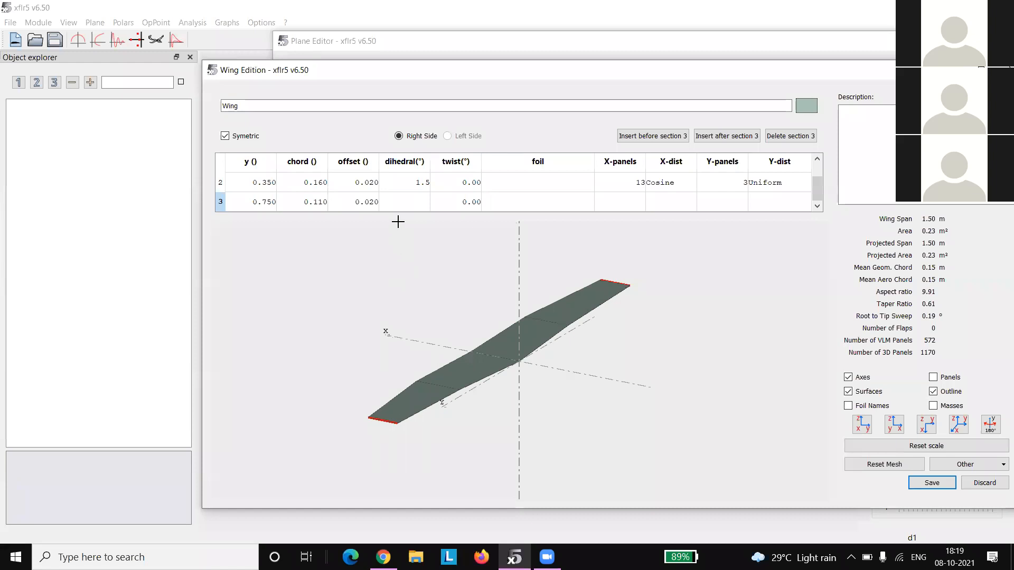
Step: Set the offset of the wing's third section to 0.07
drag(435, 309, 497, 296)
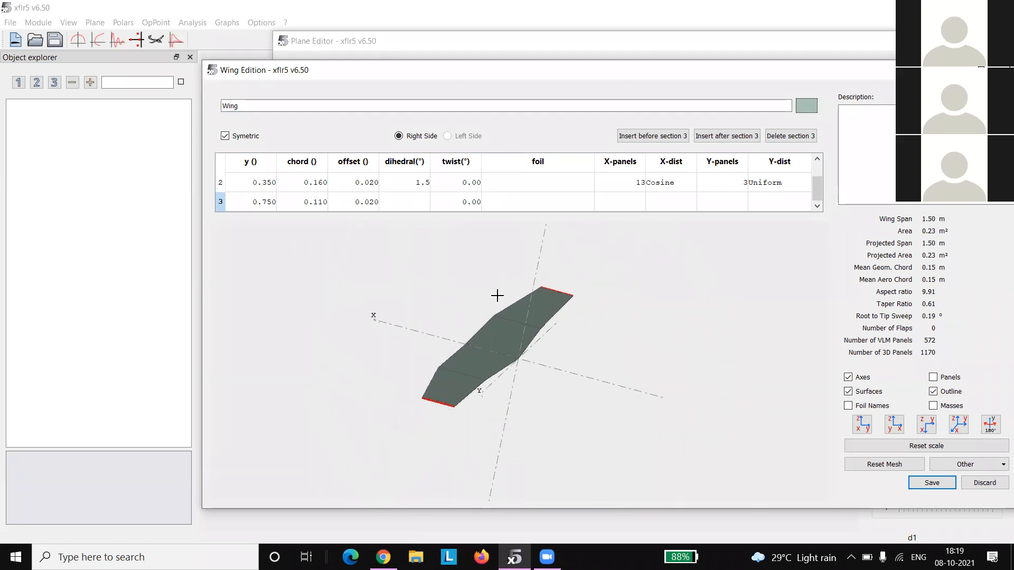
double_click(371, 209)
text(0.07)
key(Return)
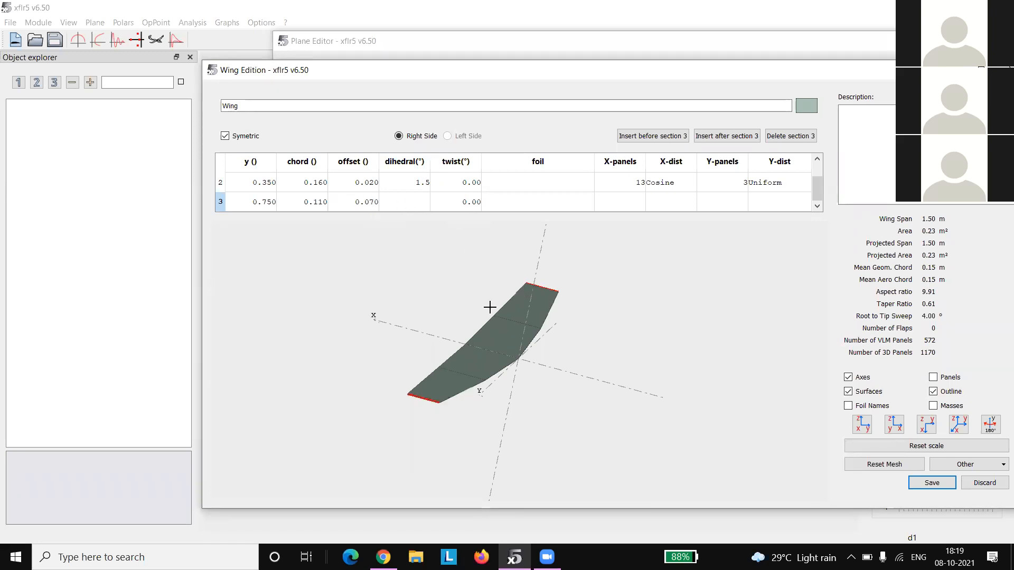
drag(491, 314, 409, 208)
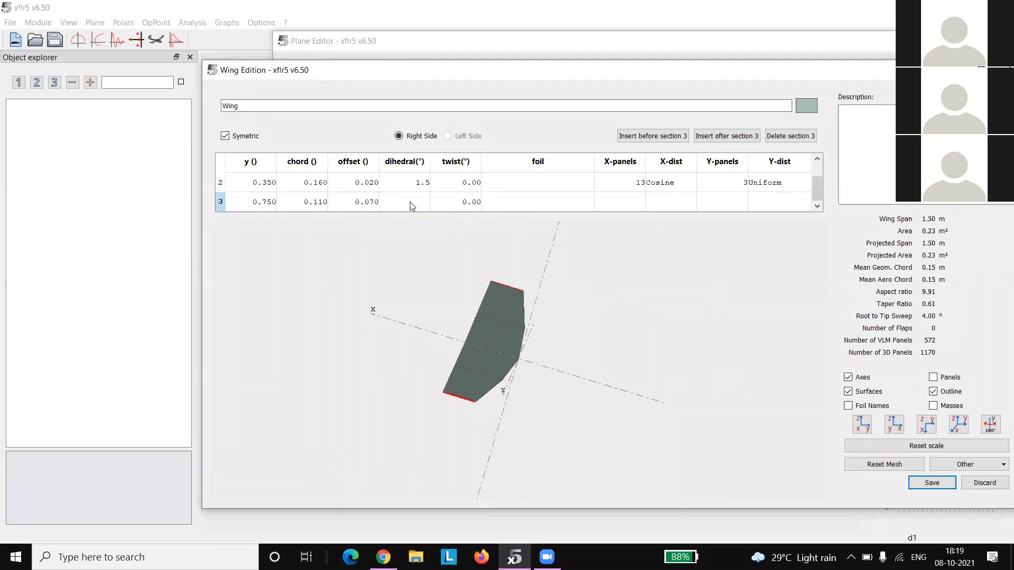
Step: Assign the AG35 foil to wing sections 1 and 3 and the AG36 foil to section 2
scroll(582, 195, up, 1)
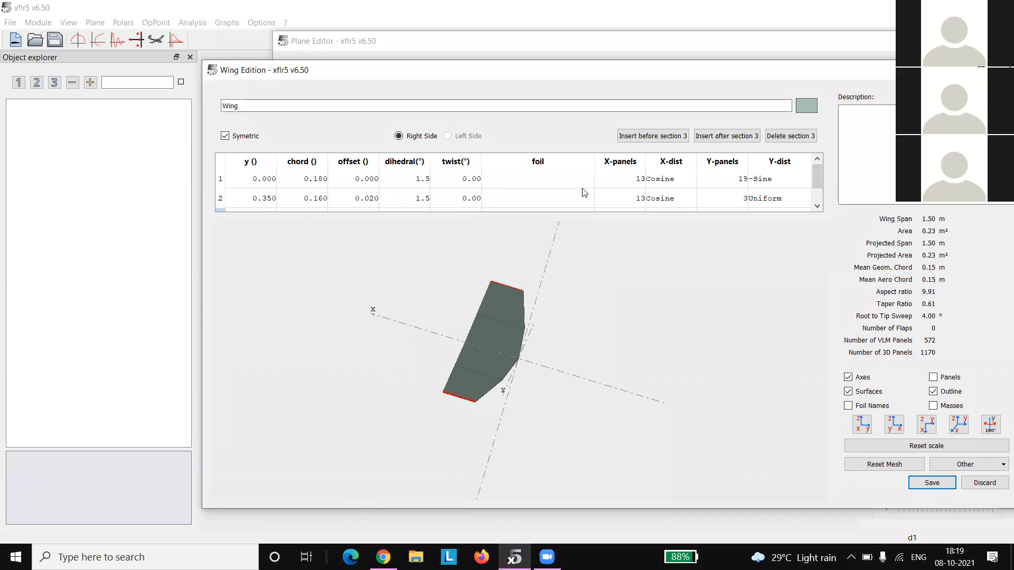
click(510, 179)
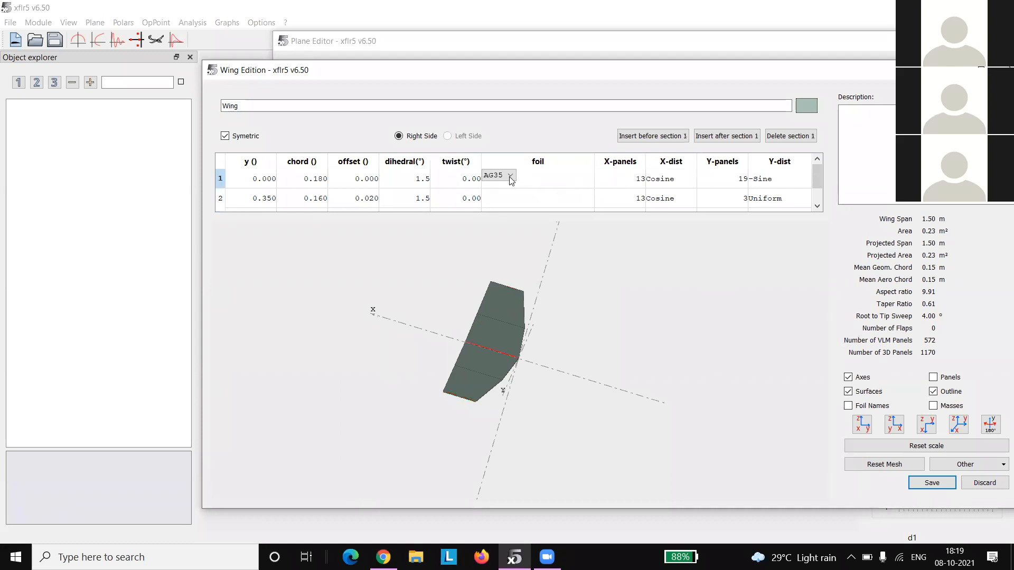
click(510, 179)
click(500, 202)
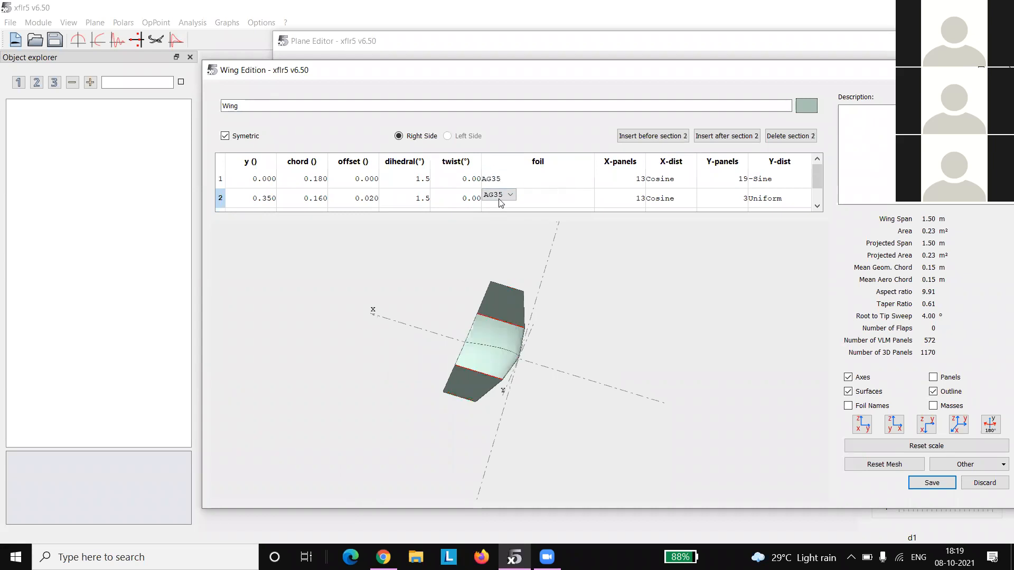
click(496, 197)
click(498, 208)
scroll(506, 205, down, 1)
click(505, 201)
click(503, 201)
click(499, 209)
scroll(663, 207, up, 1)
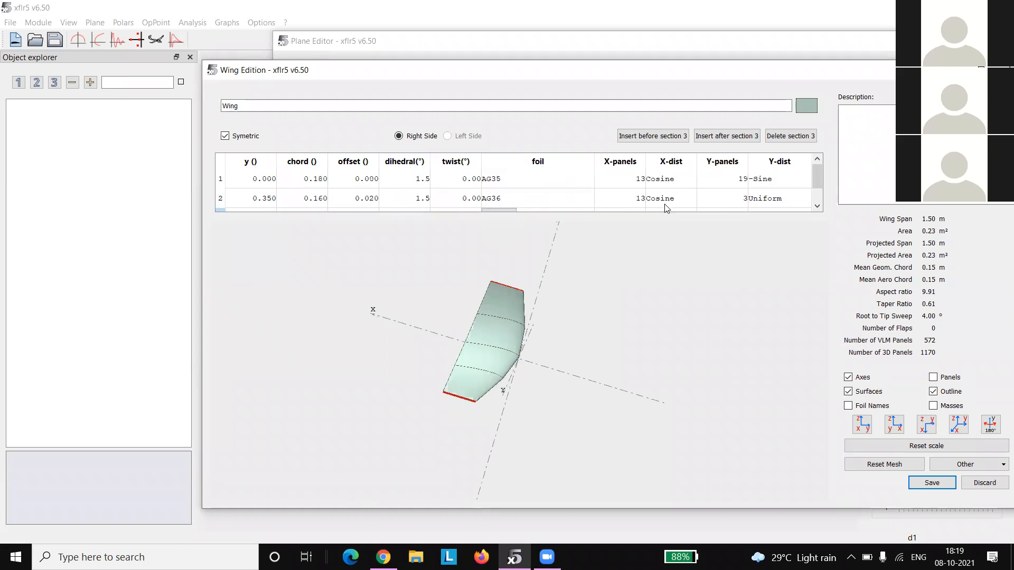
Step: Set the first wing section's mesh to 11 X-panels and 11 Y-panels
double_click(635, 182)
text(11)
double_click(718, 181)
text(11)
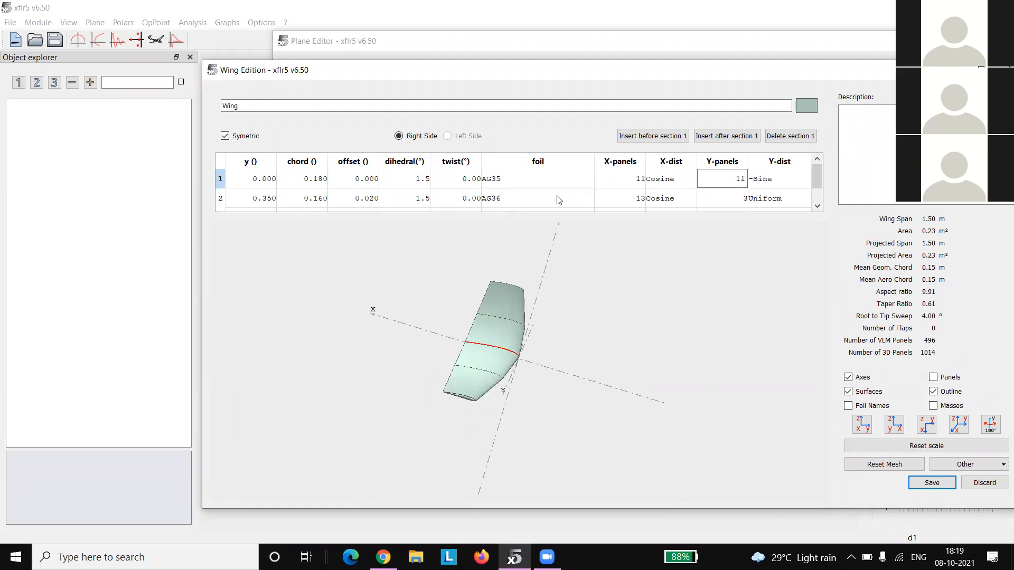
Step: Set the second wing section's mesh to 11 X-panels and 11 Y-panels with a Cosine Y distribution
double_click(620, 197)
text(`)
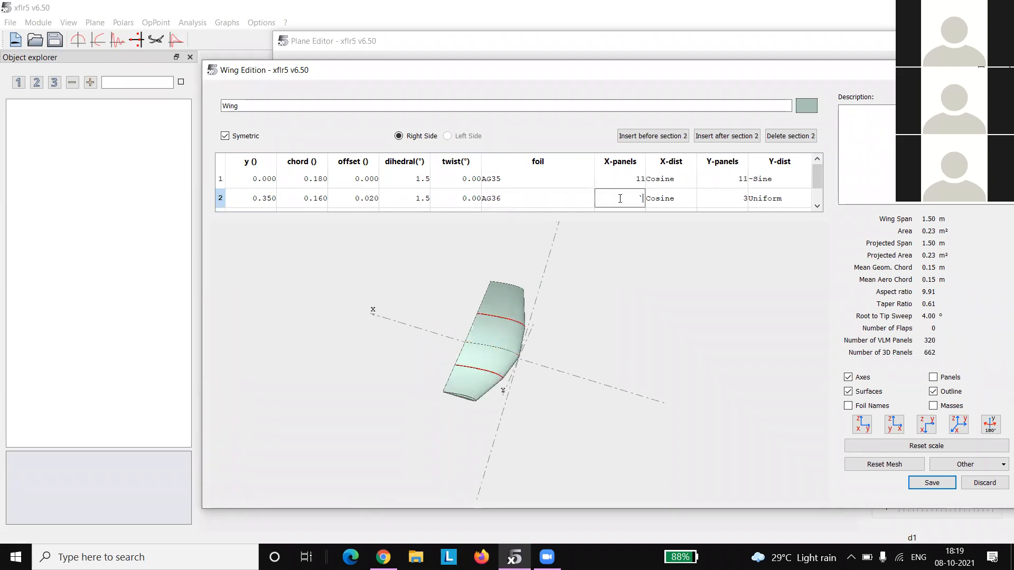
text(11)
double_click(717, 200)
text(11)
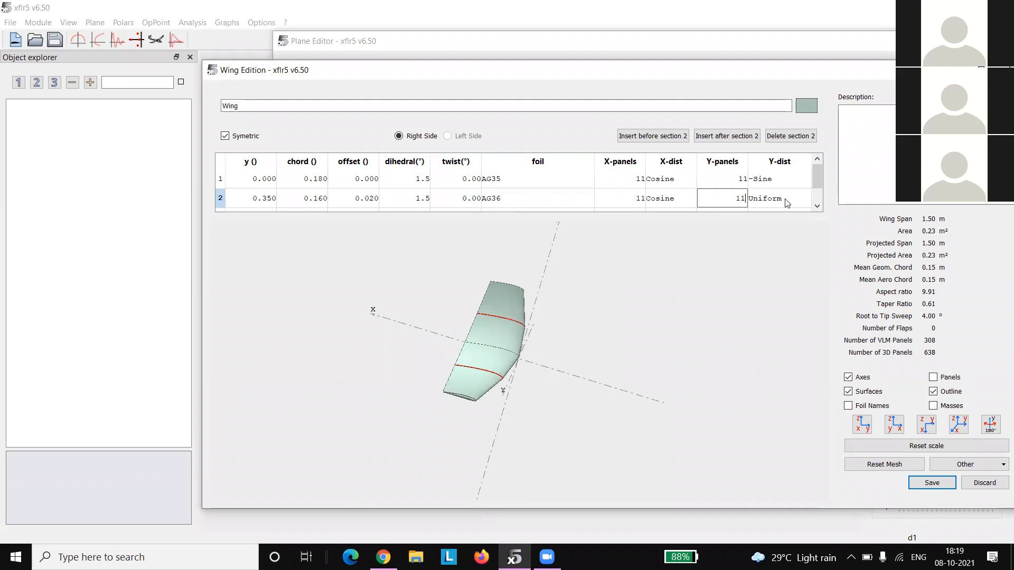
double_click(778, 197)
click(779, 197)
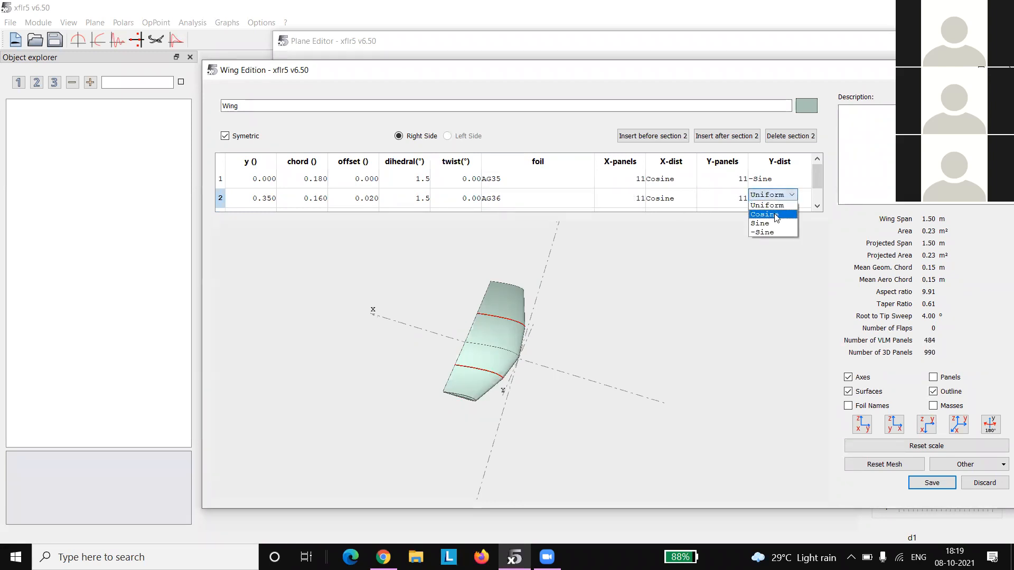
click(776, 215)
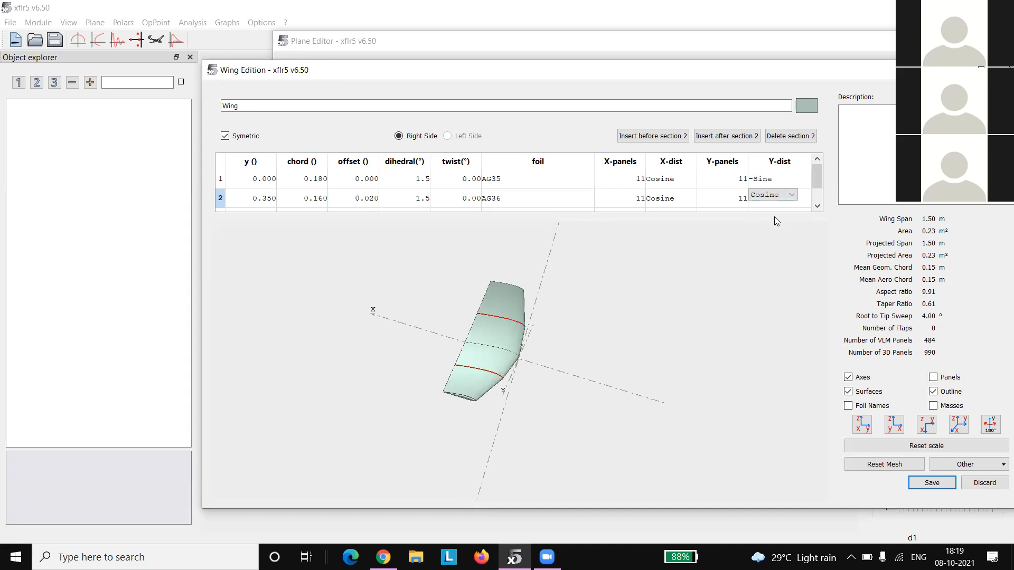
click(656, 273)
Step: Display the panels on the wing preview and examine the mesh
scroll(656, 274, up, 1)
scroll(669, 313, down, 3)
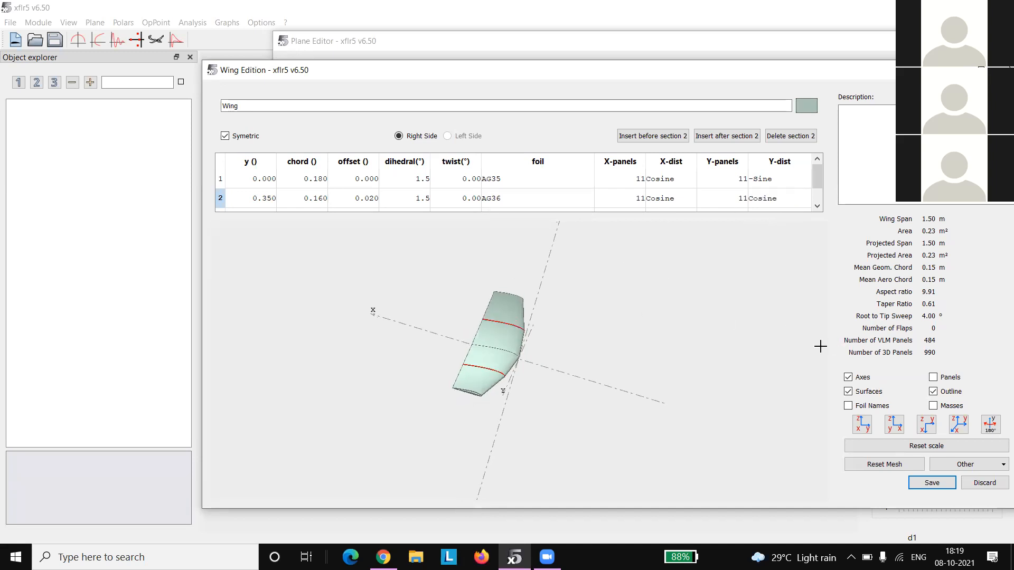
click(933, 377)
scroll(514, 345, up, 2)
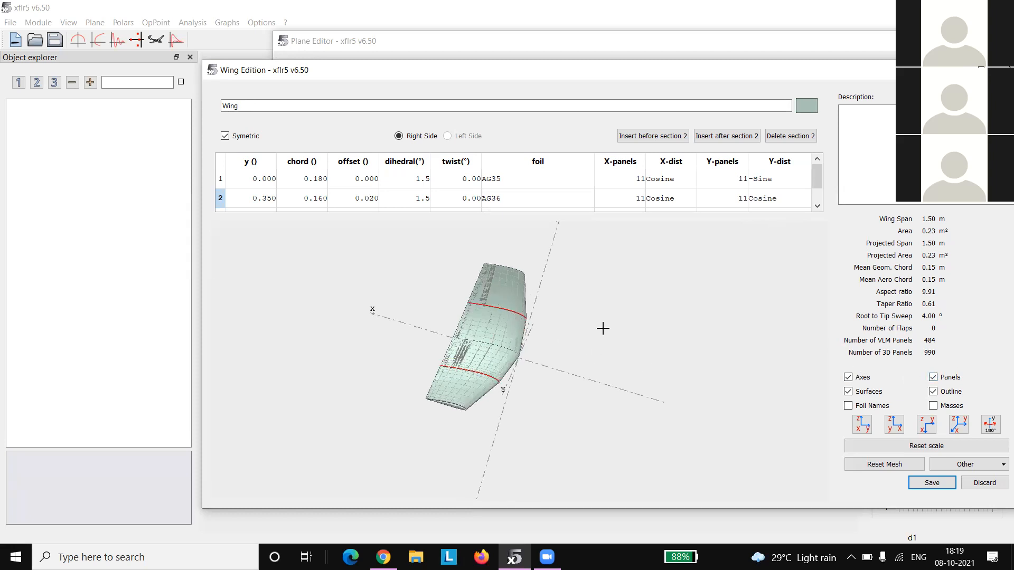
scroll(603, 328, down, 1)
Step: Set the wing twist to -0.80° at section 2 and -1.60° at section 3
mouse_move(816, 187)
mouse_down()
mouse_move(817, 170)
mouse_move(819, 200)
mouse_up()
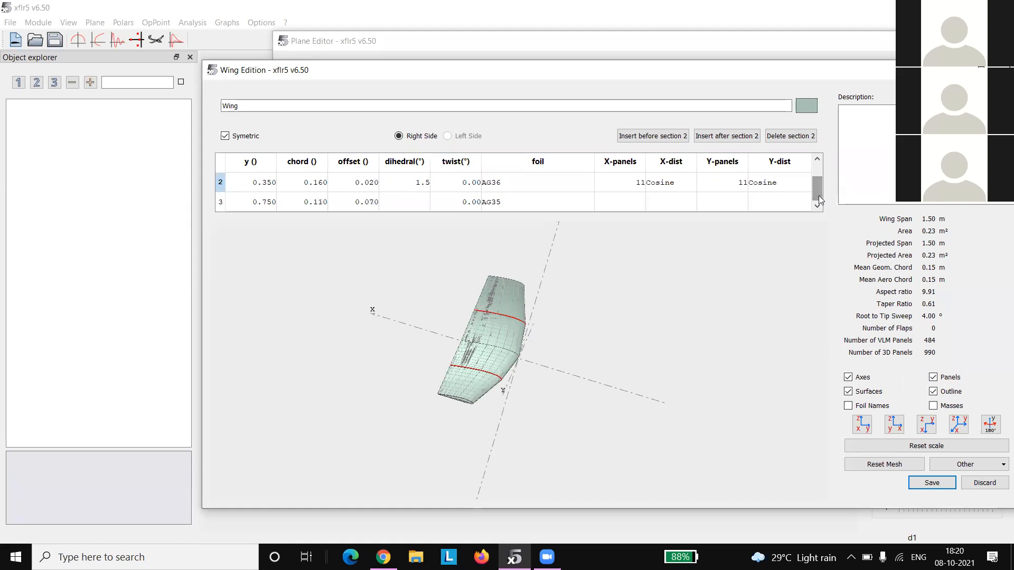
mouse_move(818, 195)
mouse_down()
mouse_move(814, 173)
mouse_move(817, 191)
mouse_up()
scroll(425, 205, up, 1)
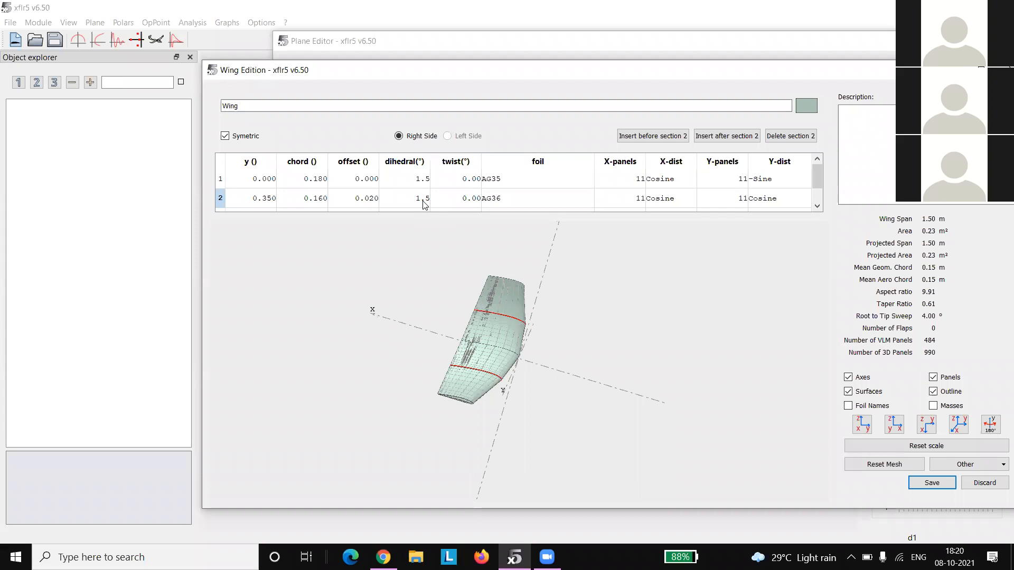
double_click(461, 199)
text(-0.80)
key(Return)
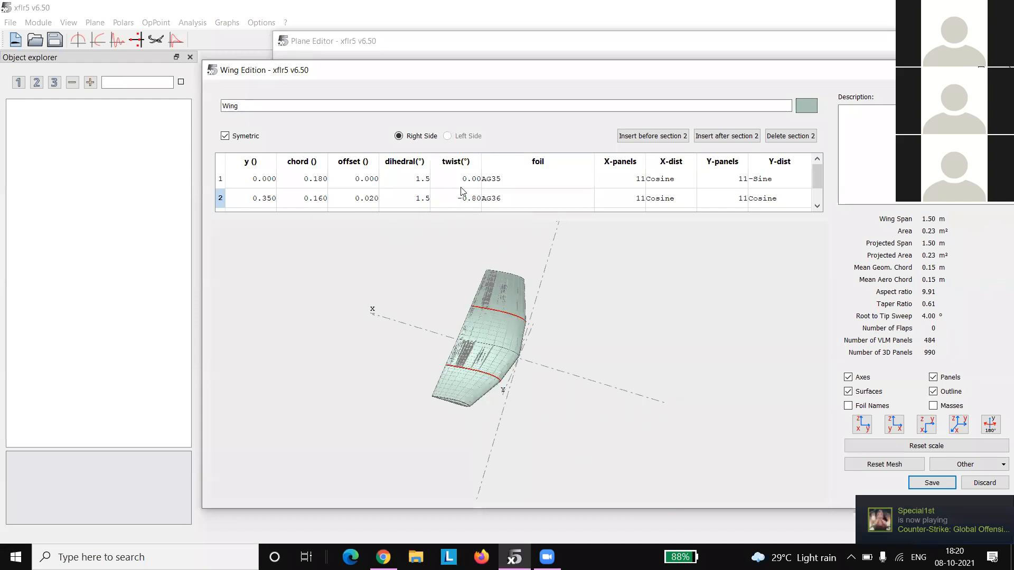
scroll(467, 204, down, 1)
double_click(468, 204)
text(-1.60)
key(Return)
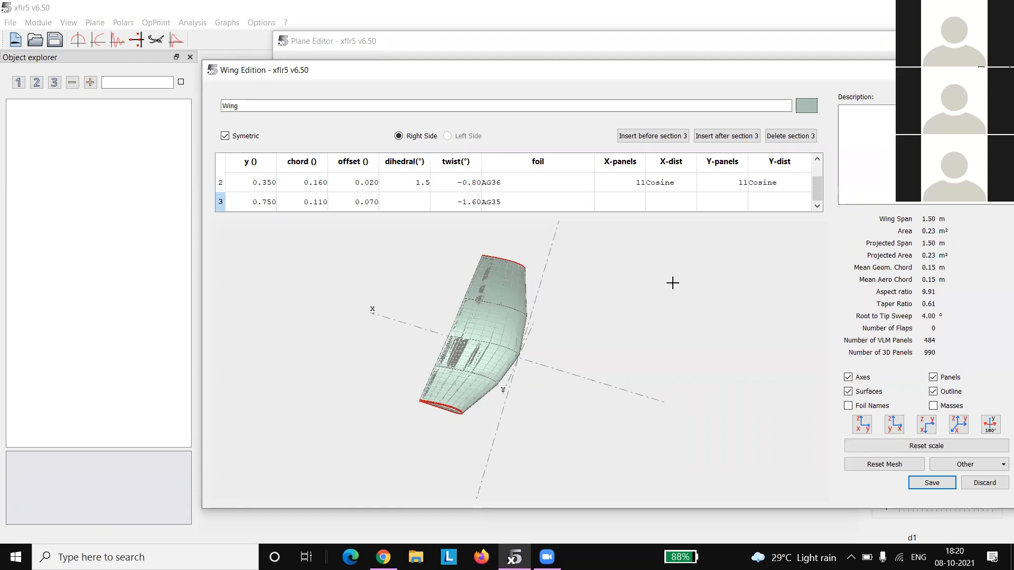
Step: Recolour the wing blue and save its definition with the panel display turned off
click(812, 108)
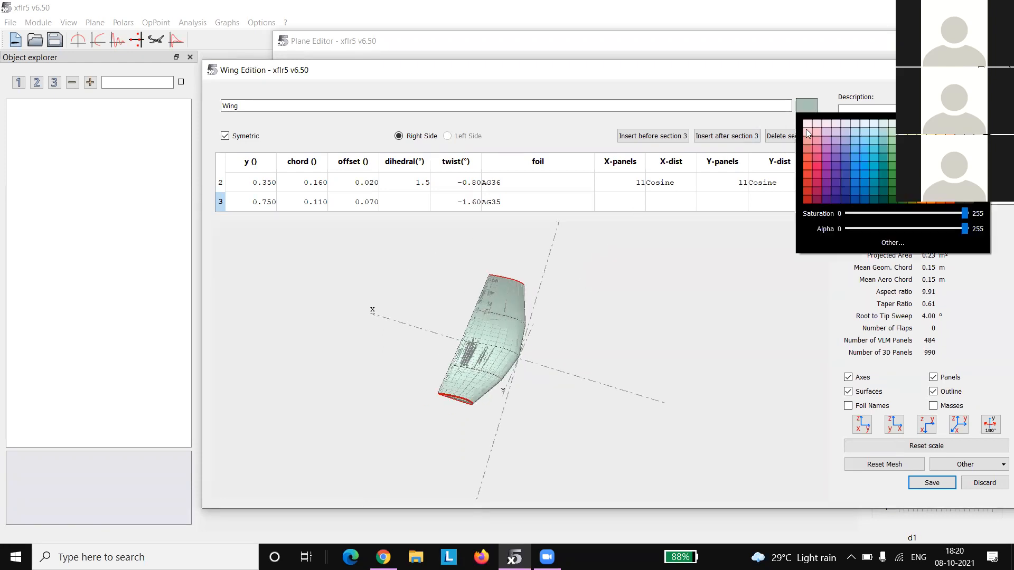
click(845, 147)
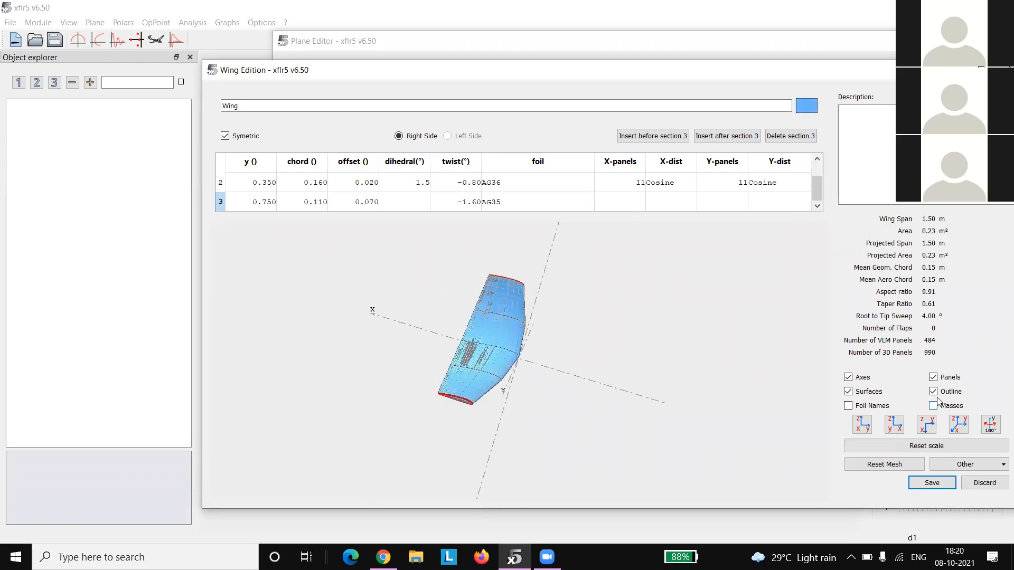
click(933, 377)
click(932, 484)
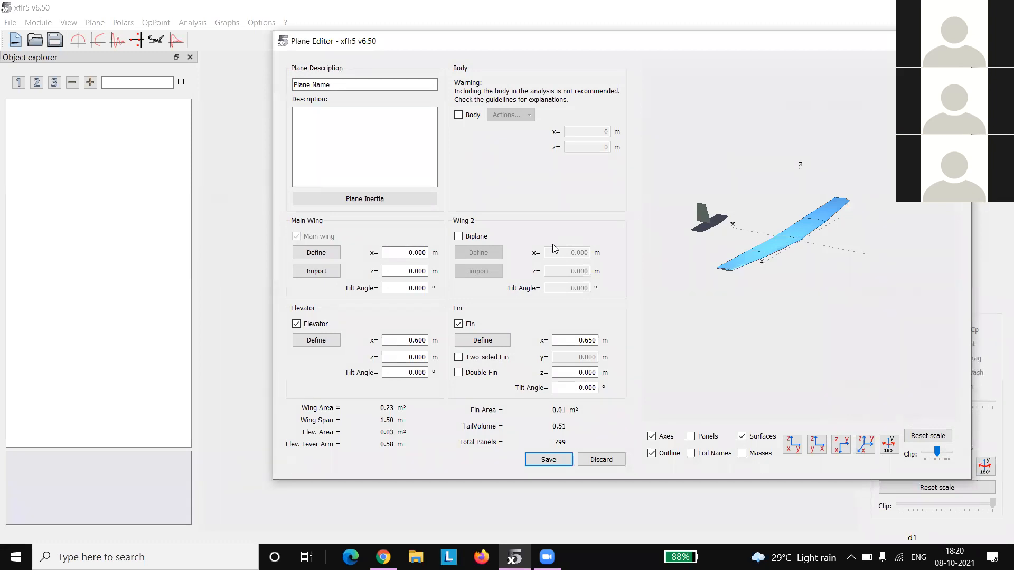
Step: Open the elevator's definition and assign the HT12 foil to its root section
click(316, 341)
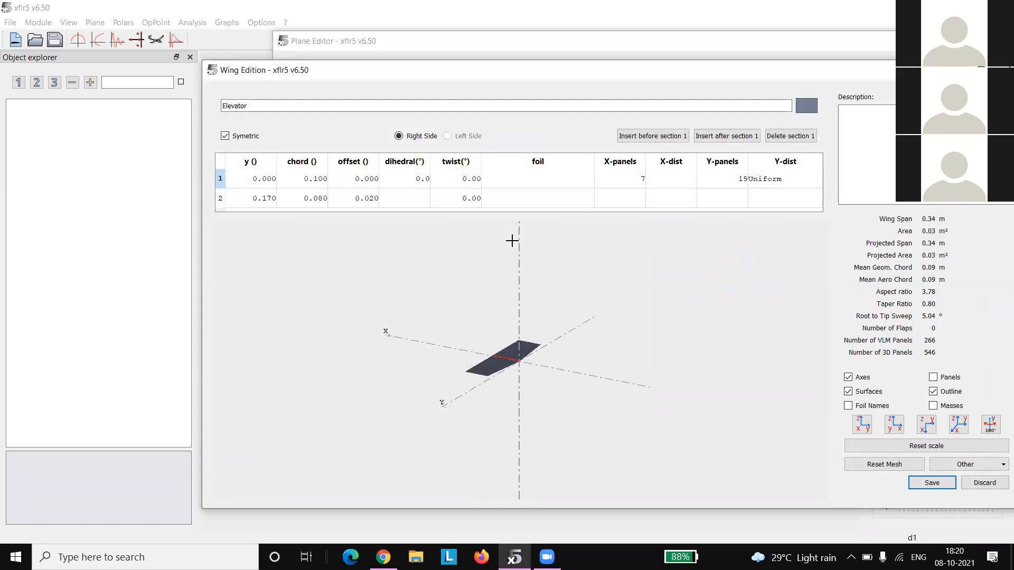
double_click(511, 179)
click(499, 175)
click(497, 212)
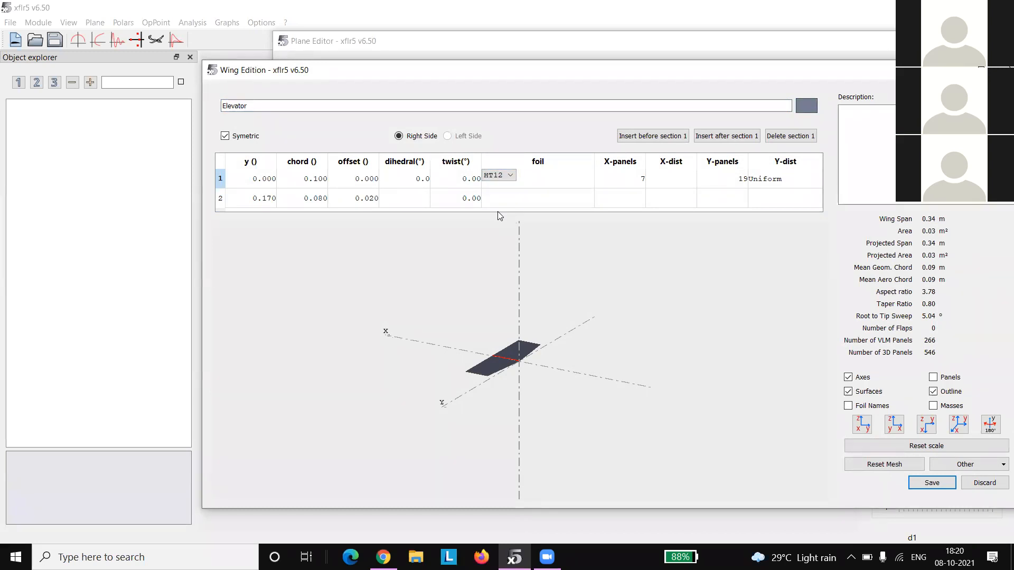
Step: Set the elevator tip section's y position to 0.160 m and assign the HT12 foil to it
double_click(276, 199)
text(0.16)
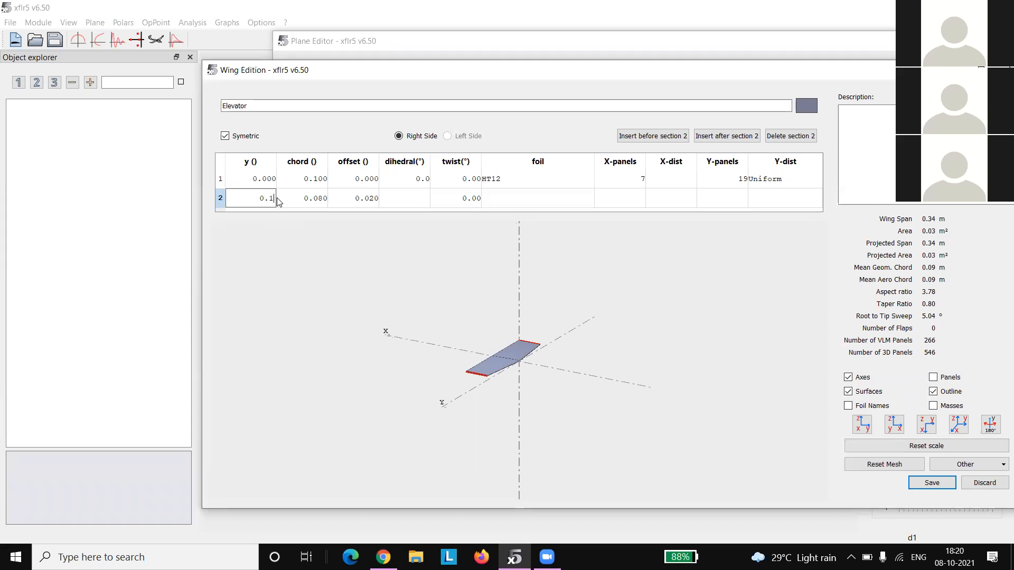
key(Return)
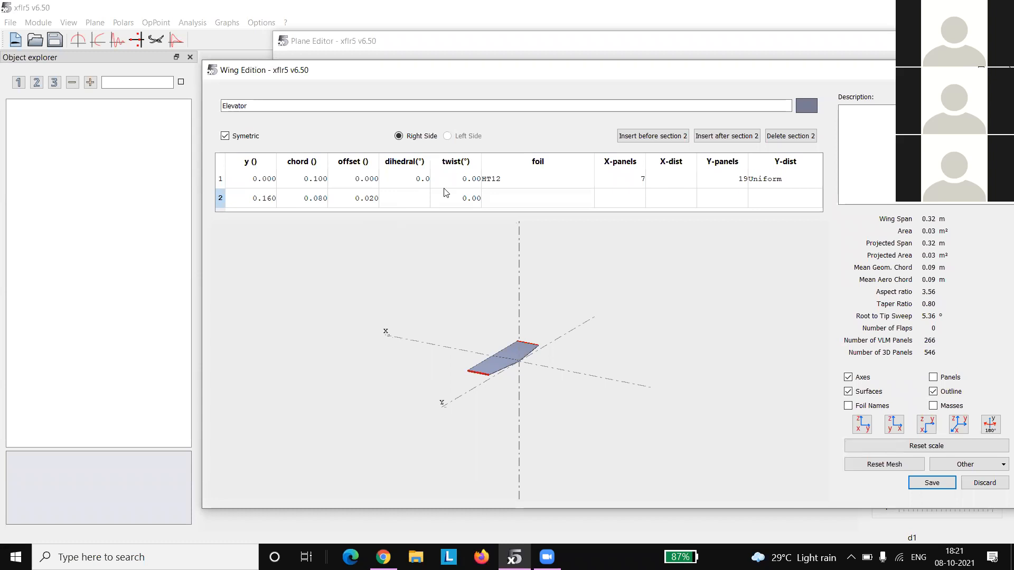
double_click(493, 201)
click(494, 232)
Step: Set the elevator mesh to 8 X-panels and 8 Y-panels
double_click(639, 178)
text(8)
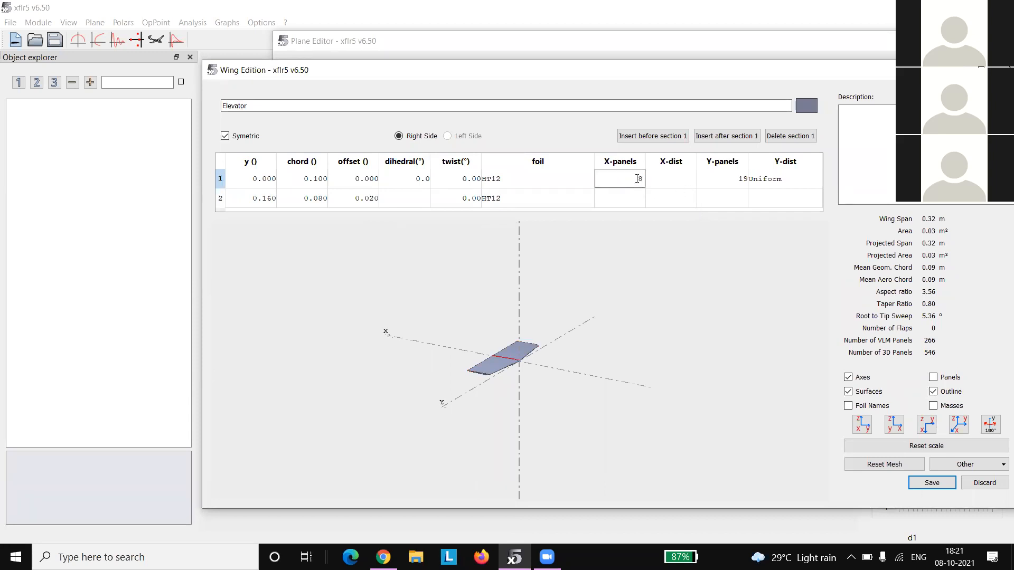
double_click(730, 179)
text(8)
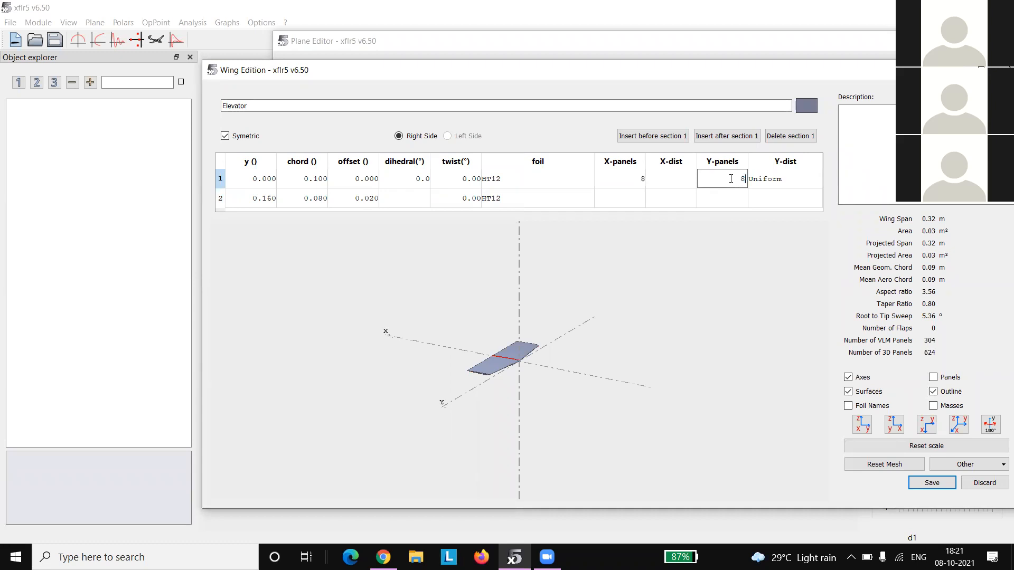
key(Return)
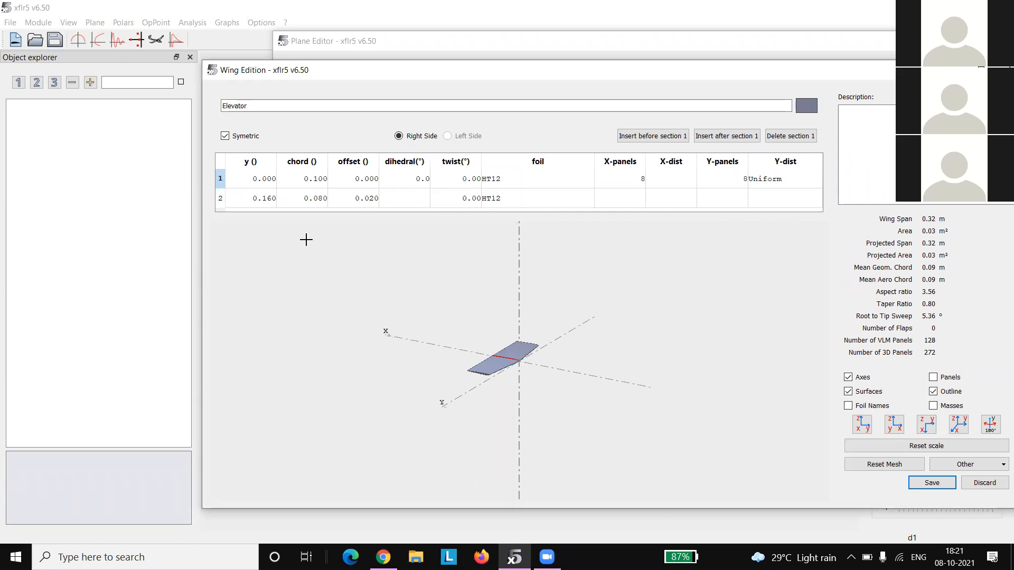
Step: Recolour the elevator orange and save its definition
click(805, 106)
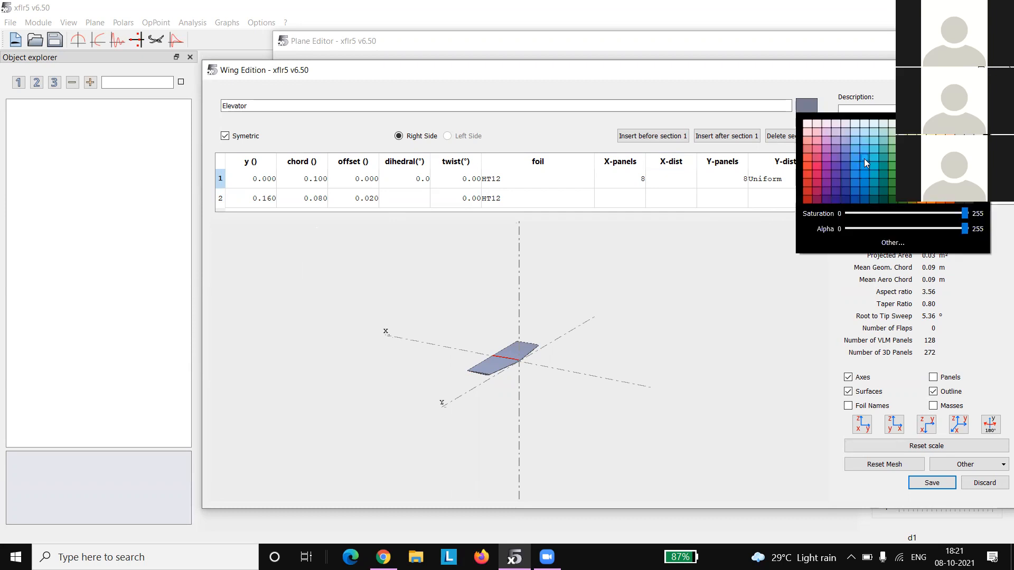
click(949, 156)
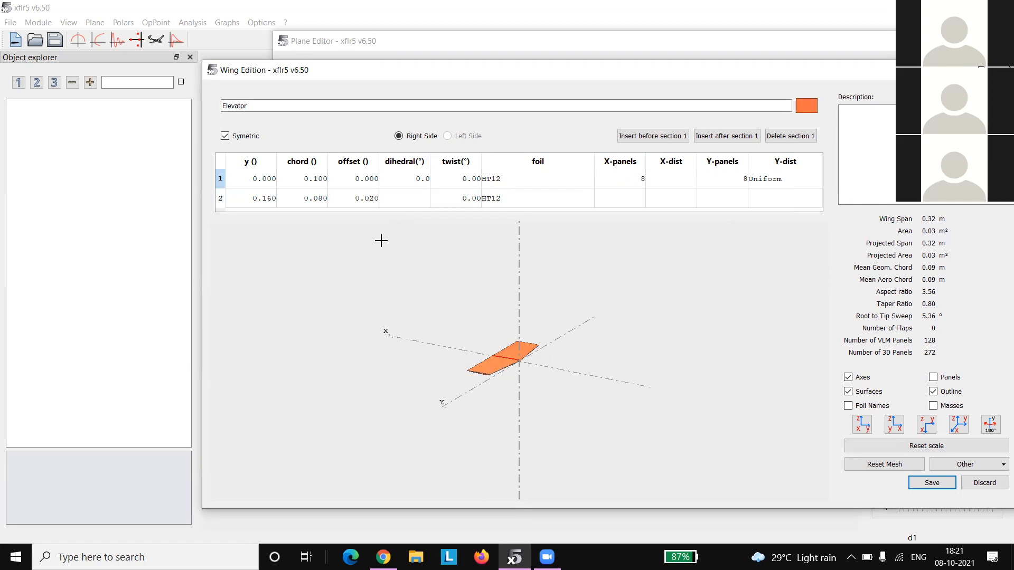
click(925, 484)
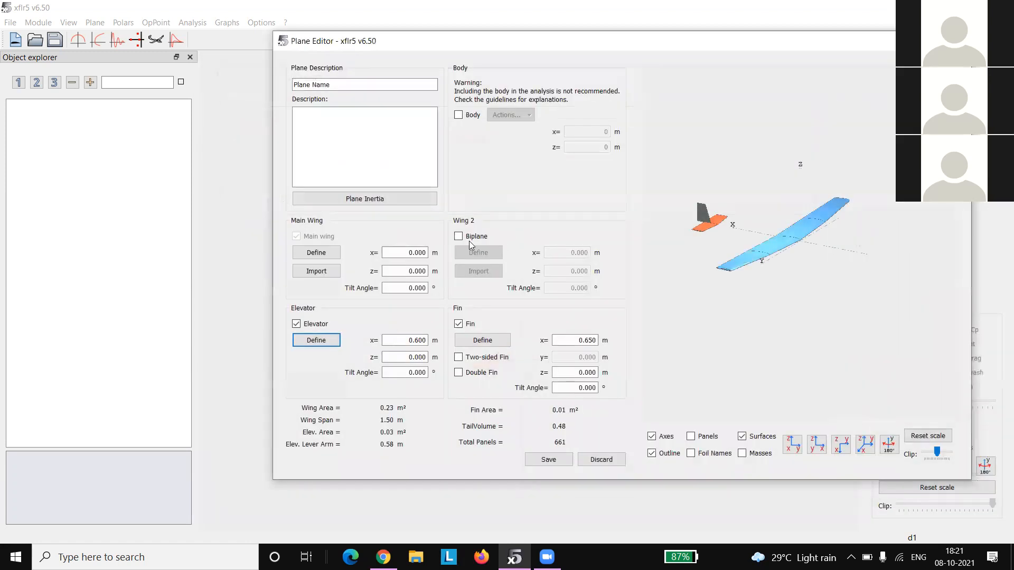
Step: Open the fin's definition and set its tip section's y position to 0.110 m
click(478, 338)
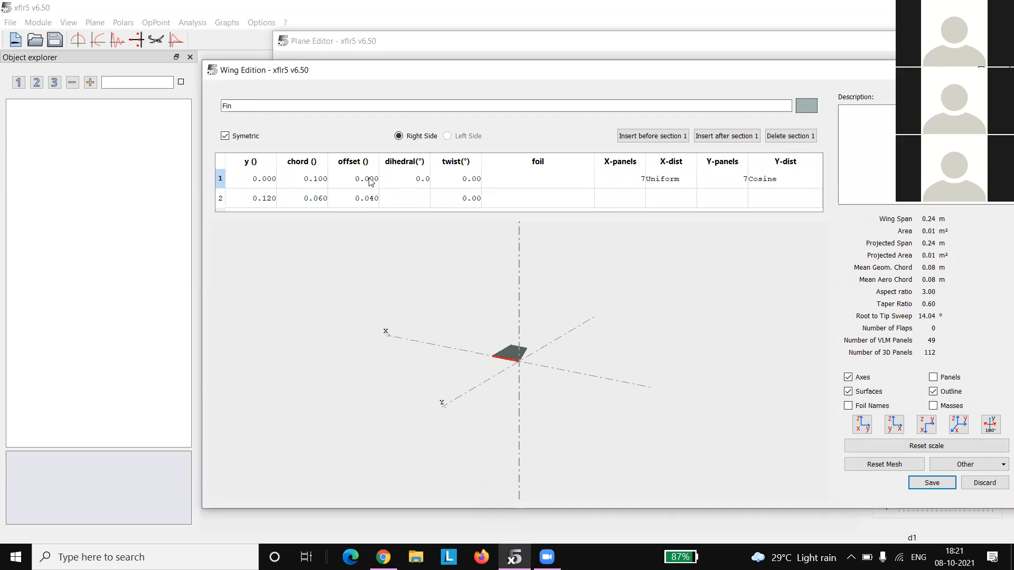
double_click(274, 198)
text(0.110)
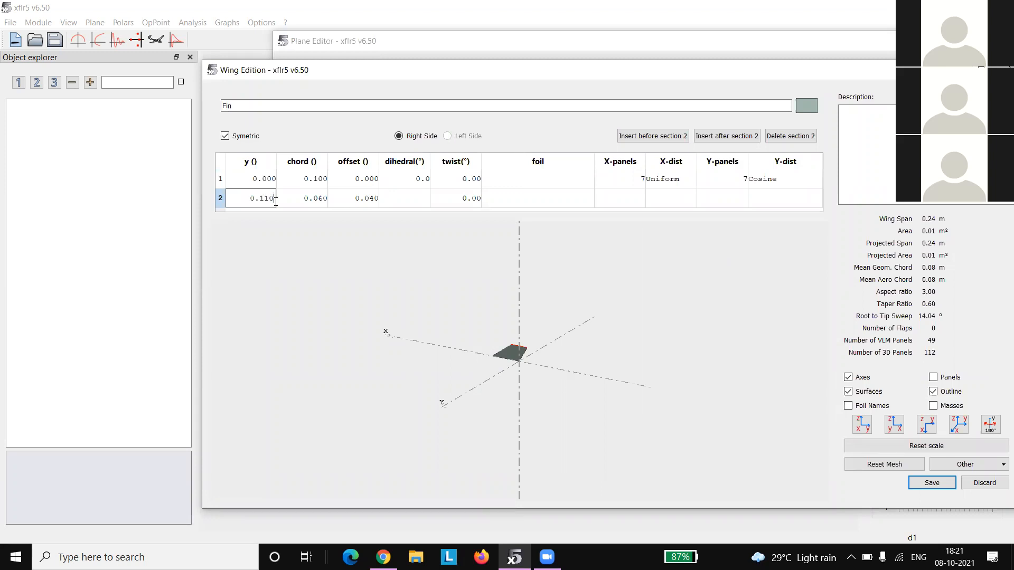
key(Return)
Step: Assign the HT08 foil to both the root and tip sections of the fin
click(499, 190)
click(501, 179)
click(500, 178)
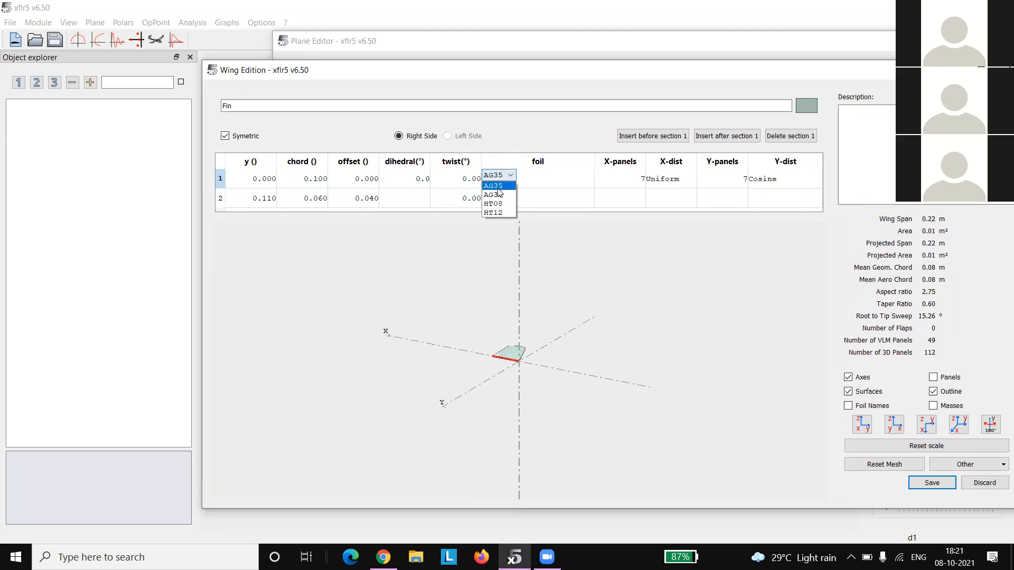
click(493, 204)
click(500, 199)
click(494, 196)
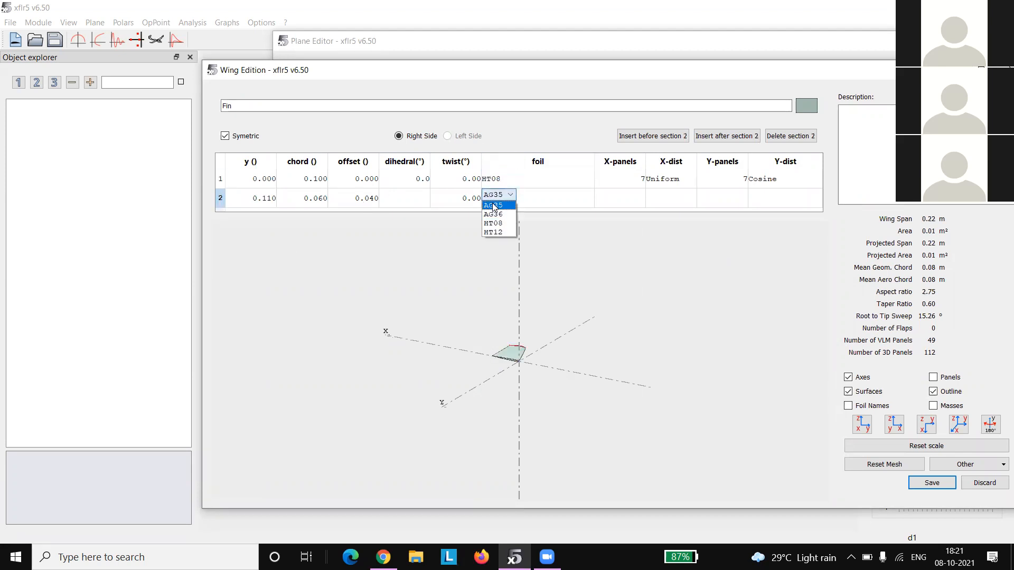
click(493, 223)
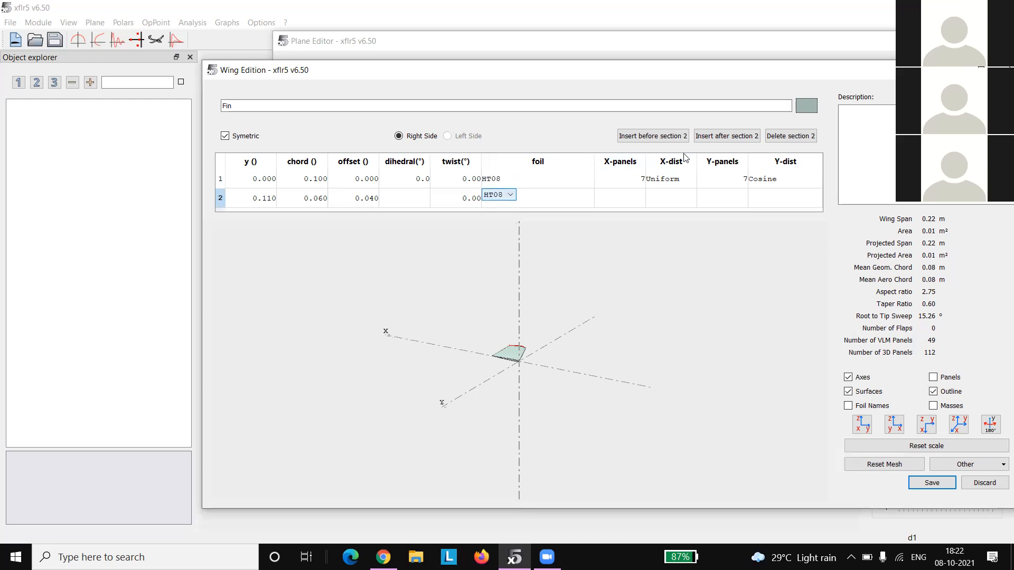
Step: Set the fin mesh to 8 X-panels and 8 Y-panels, and save the fin definition
click(626, 179)
text(8)
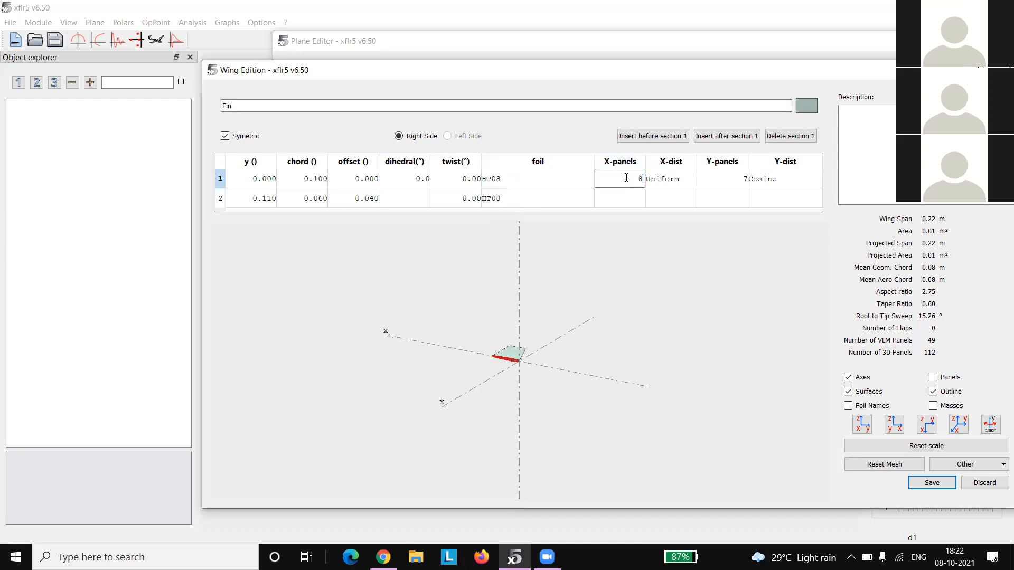
click(736, 179)
text(8)
click(444, 253)
click(931, 483)
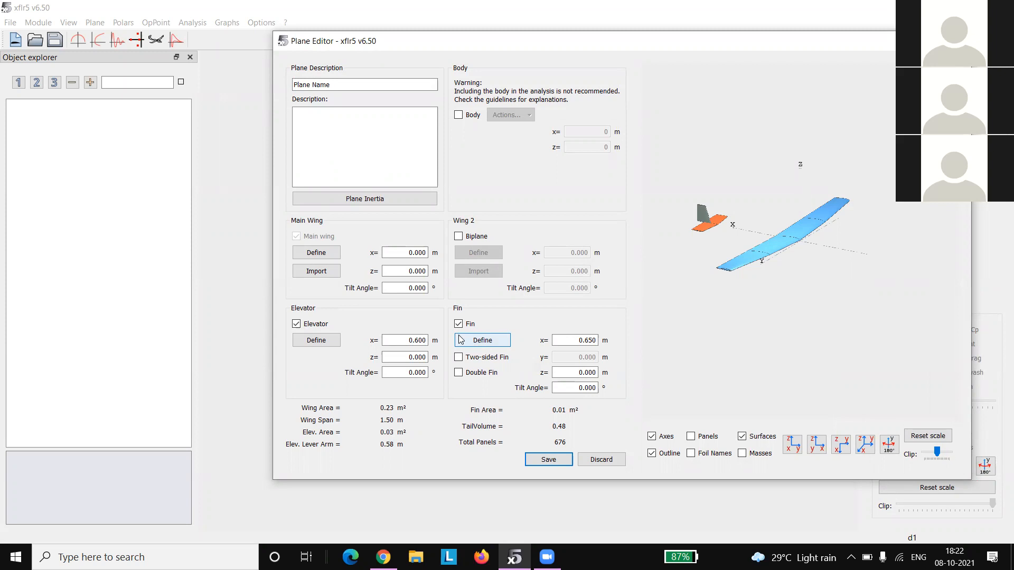
Step: Set the elevator's z position to 0.010 m and its tilt angle to -2.000°
click(407, 357)
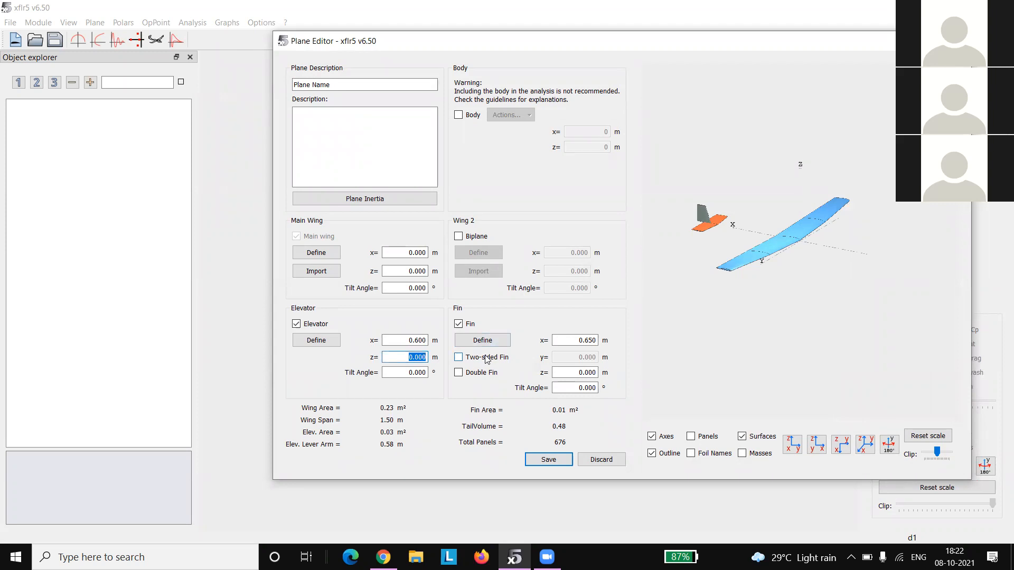
text(0.01)
key(Tab)
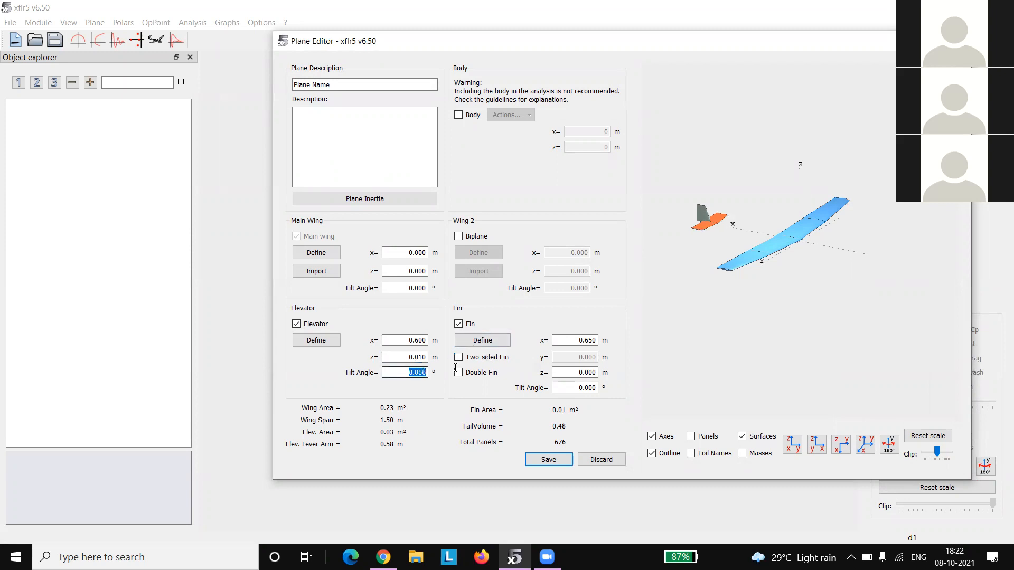
text(-2.00)
click(670, 370)
Step: Set the fin's z position to 0.010 m and save the plane
drag(560, 372, 613, 373)
text(0)
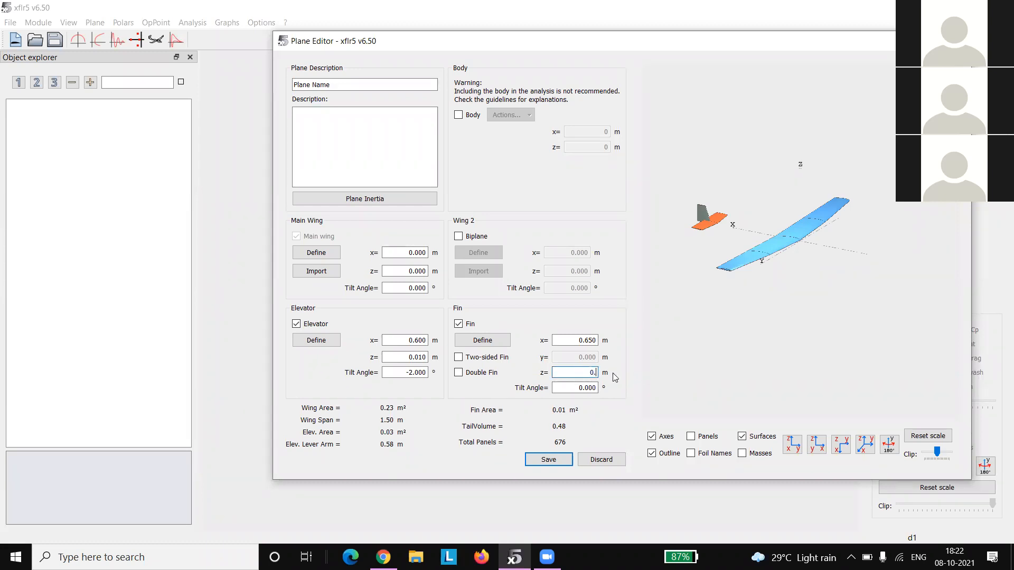
text(.010)
key(Return)
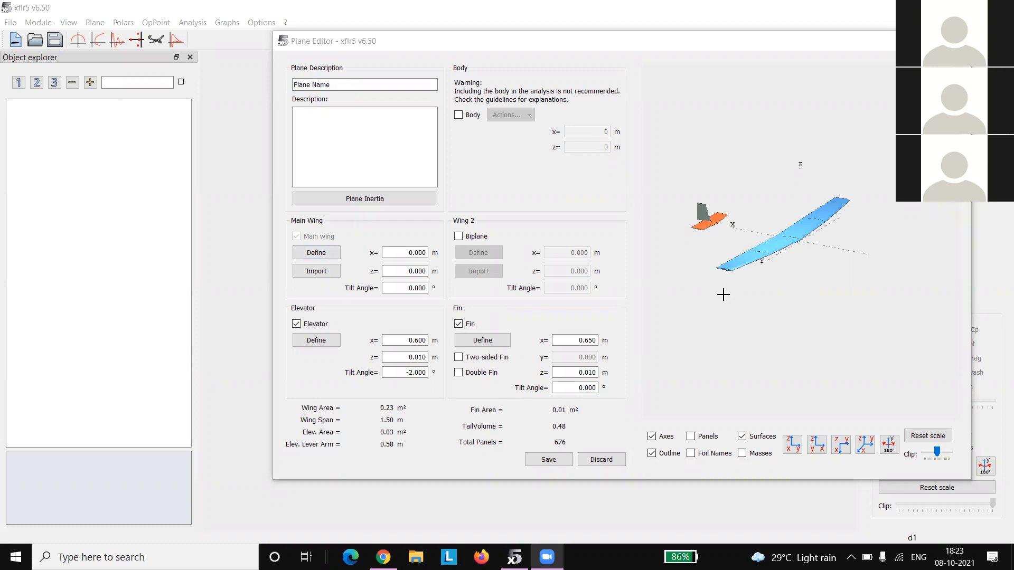
click(547, 457)
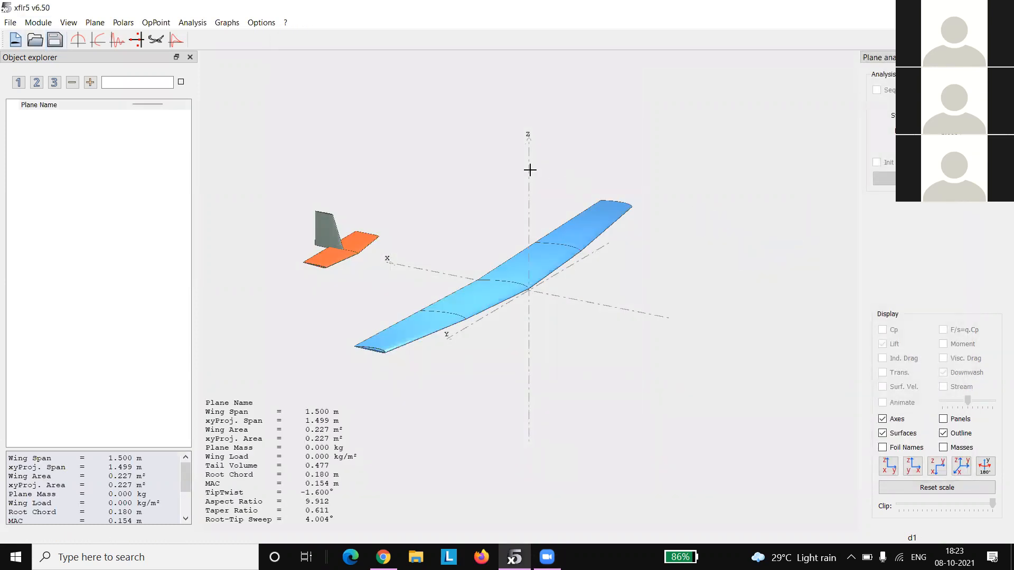
Step: Open the inertia properties of the current plane
right_click(529, 170)
mouse_move(556, 179)
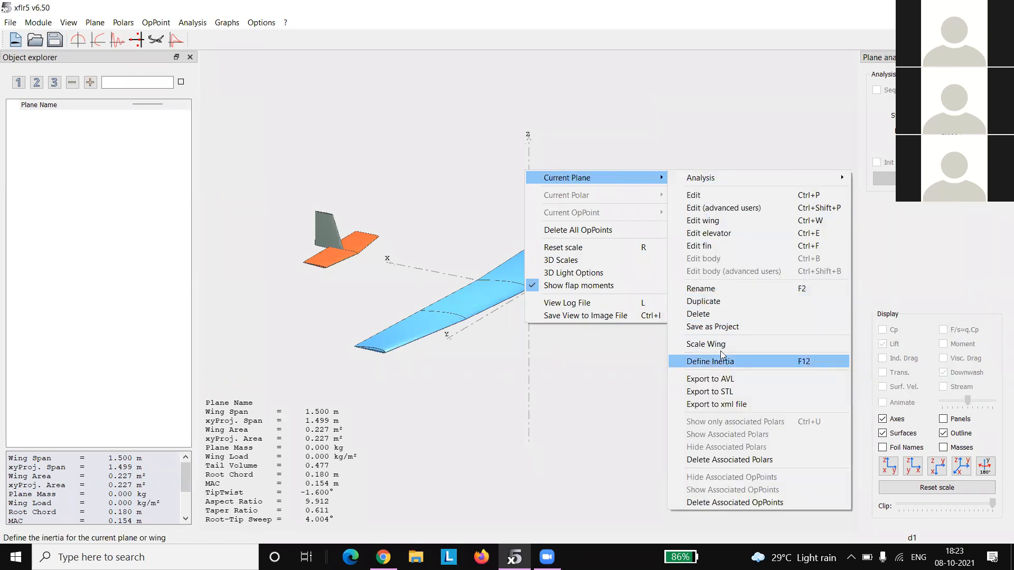
click(710, 361)
key(Escape)
right_click(497, 124)
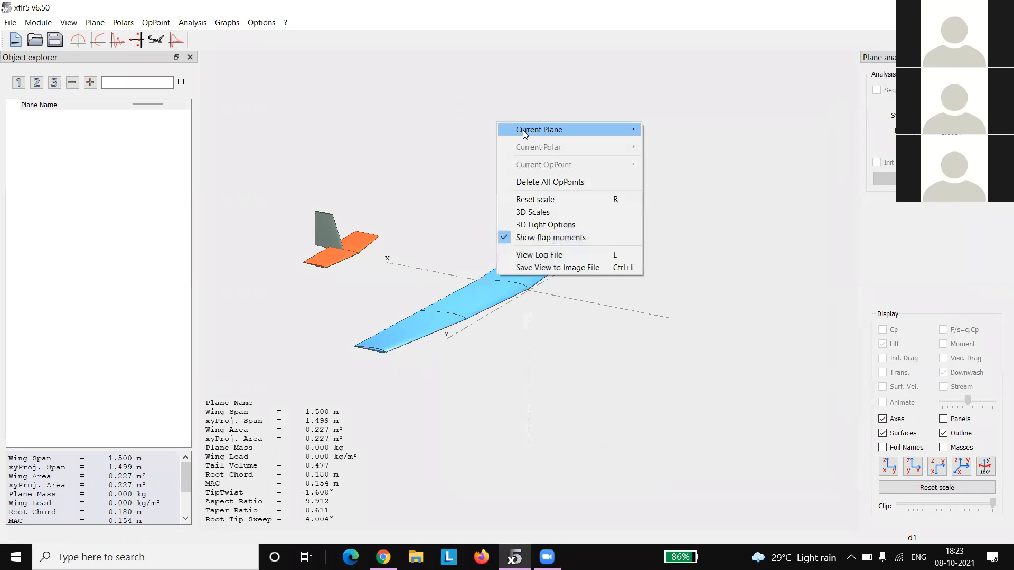
mouse_move(622, 127)
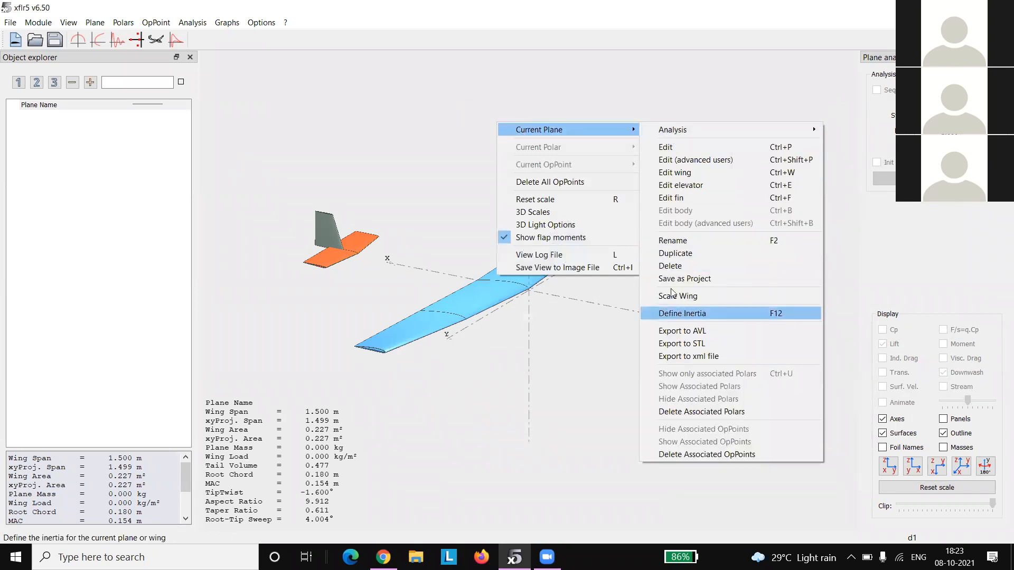
key(Return)
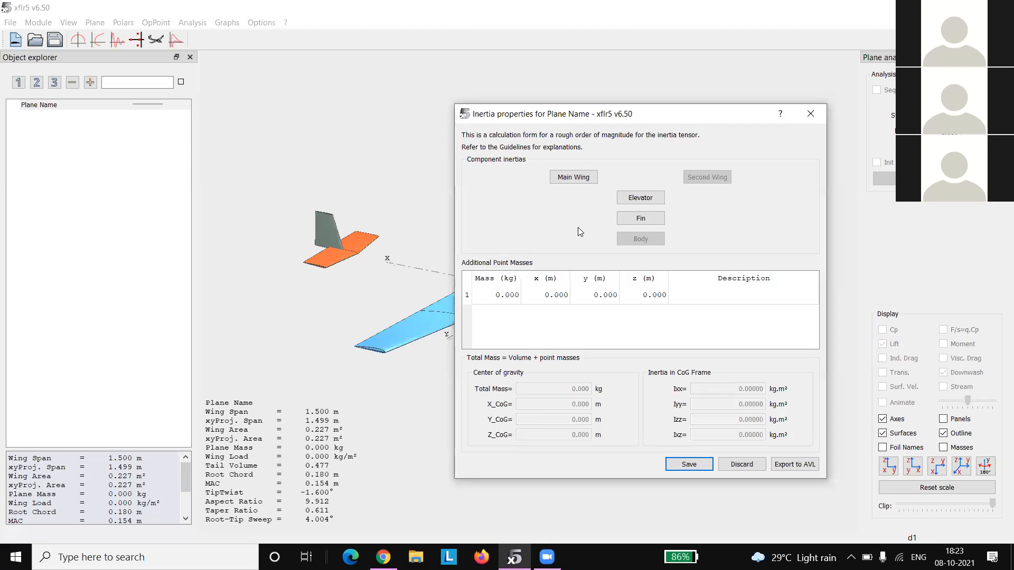
Step: Open the main wing's inertia properties and set the wing mass to 0.28 kg
click(576, 178)
drag(627, 114, 603, 119)
drag(542, 192, 614, 189)
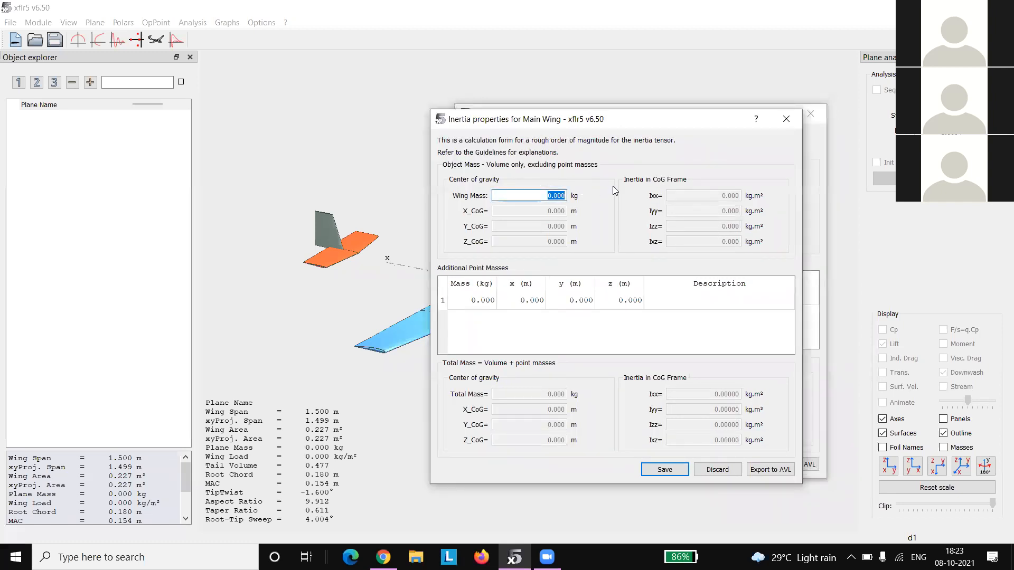
text(0.28)
drag(621, 123, 825, 167)
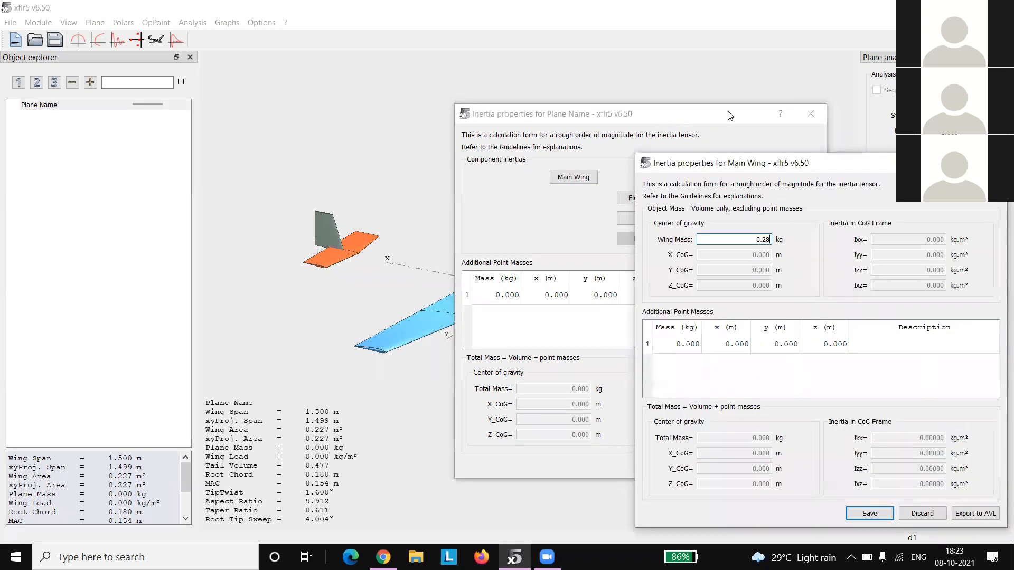
drag(752, 166, 568, 141)
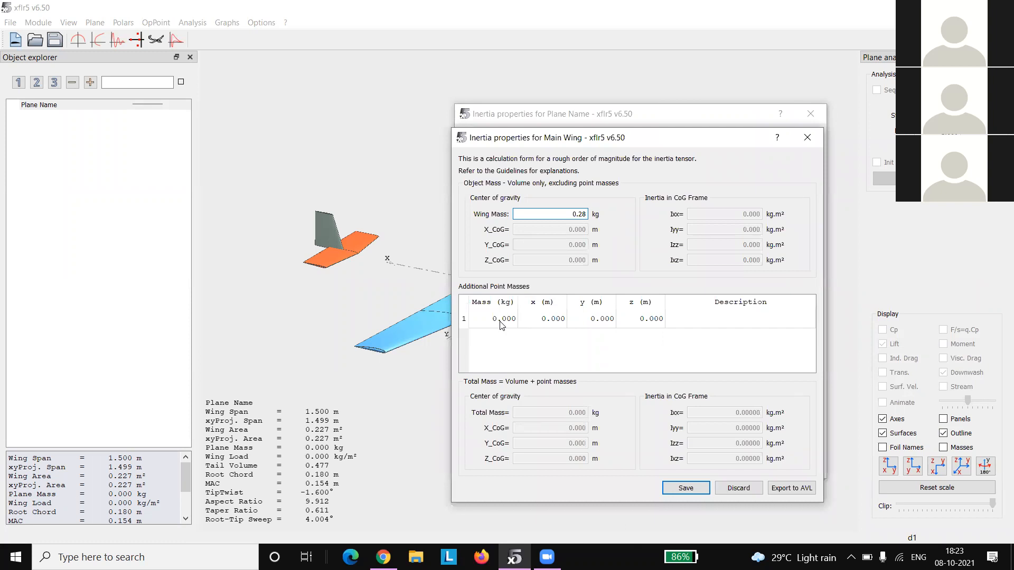
Step: Add a 0.020 kg point mass to the main wing at x 0.090, y 0.450, z 0.018 m, described as Servo
double_click(501, 319)
text(0.020)
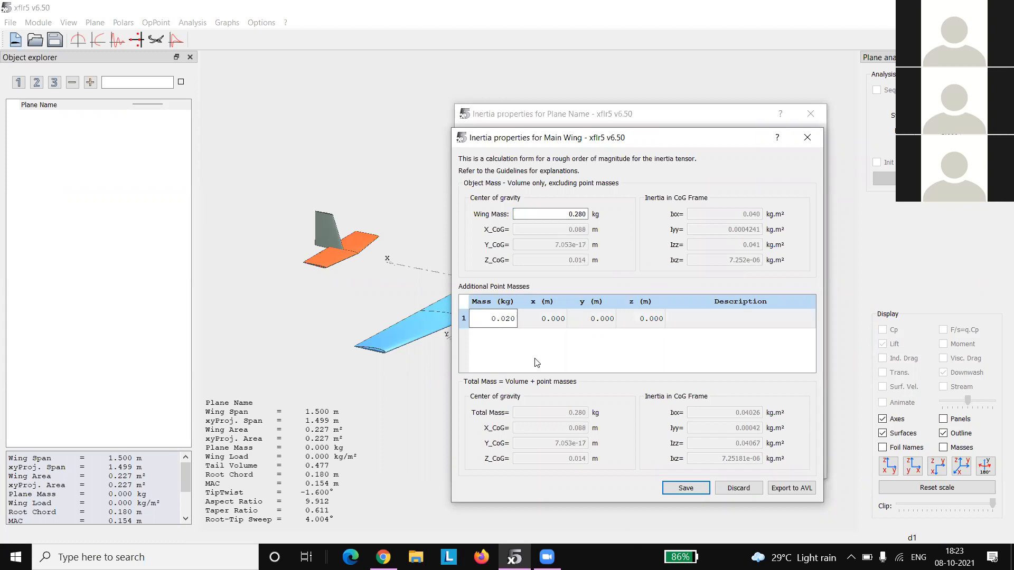
double_click(564, 314)
text(0.0)
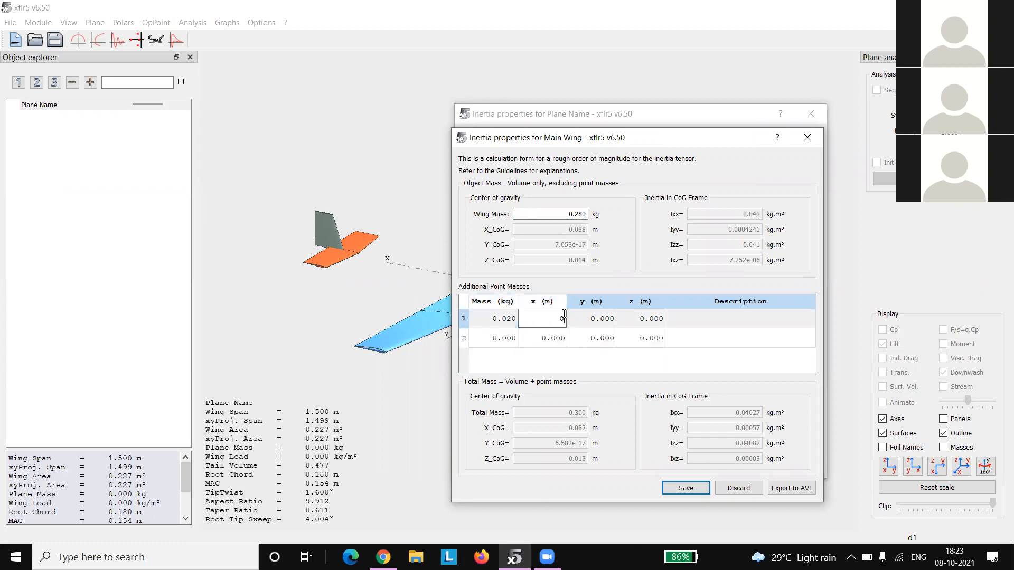
text(90)
double_click(583, 315)
text(0.450)
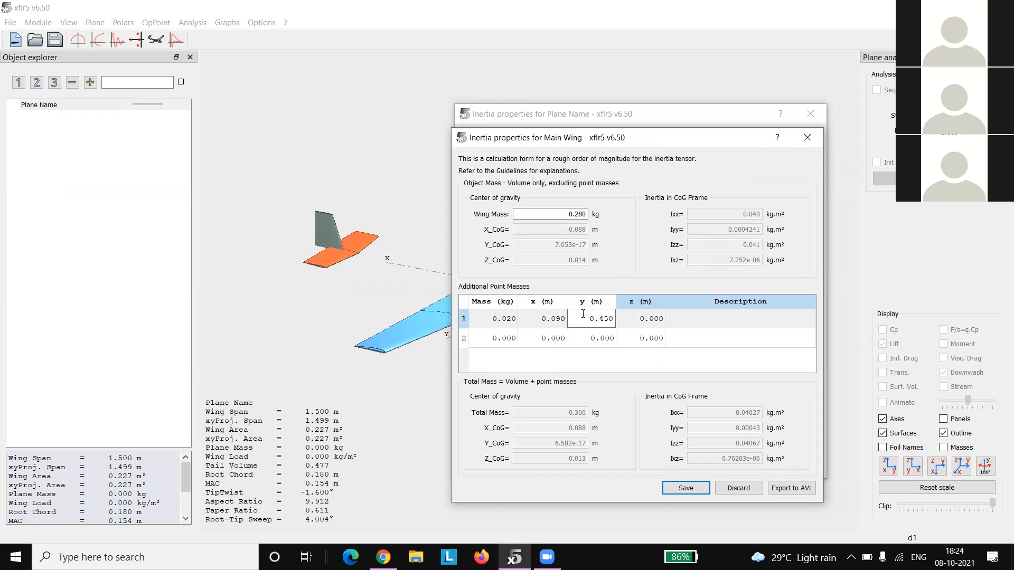
double_click(656, 319)
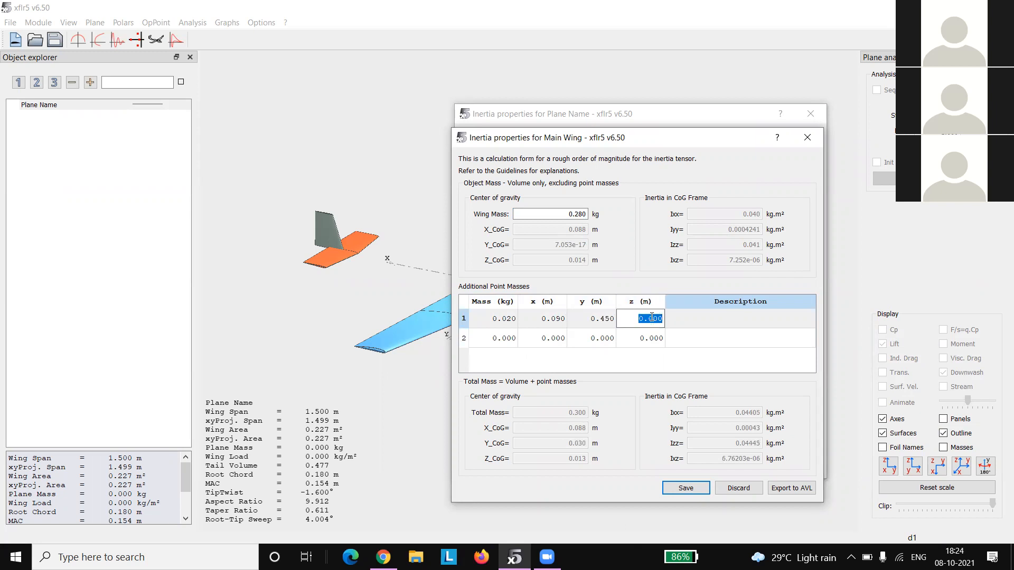
text(0.018)
click(671, 321)
text(Servo)
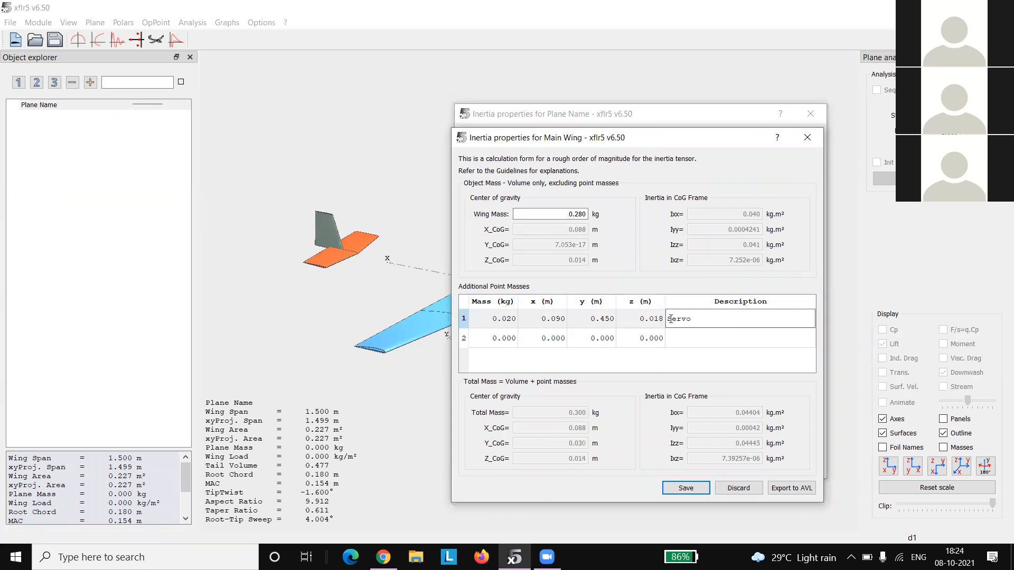
Step: Add a second 0.020 kg point mass to the main wing at x 0.090, y -0.450, z 0.018 m, described as Servo, and save the wing inertia
click(683, 337)
click(505, 337)
text(0.0)
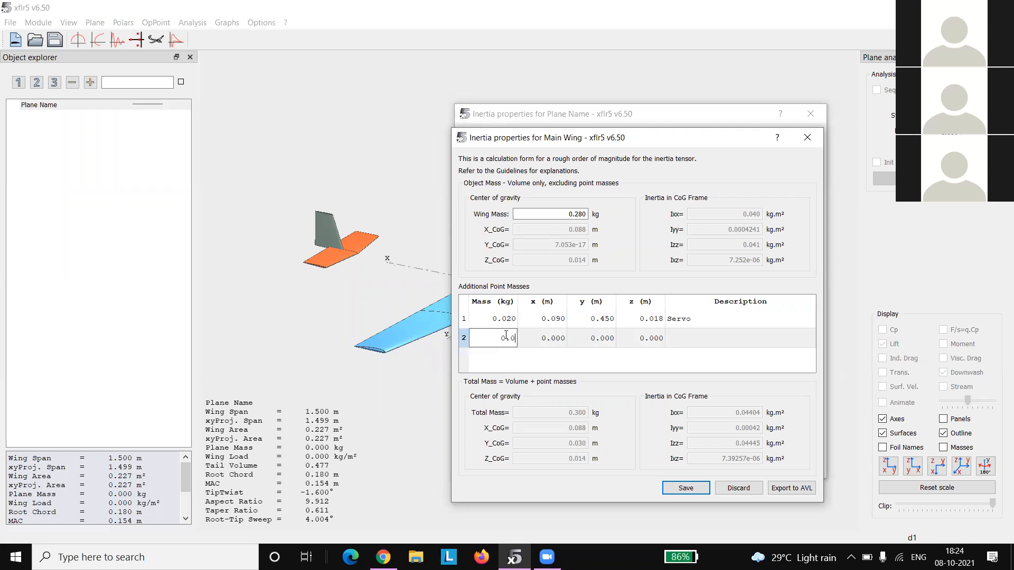
text(20)
click(551, 333)
text(0.090)
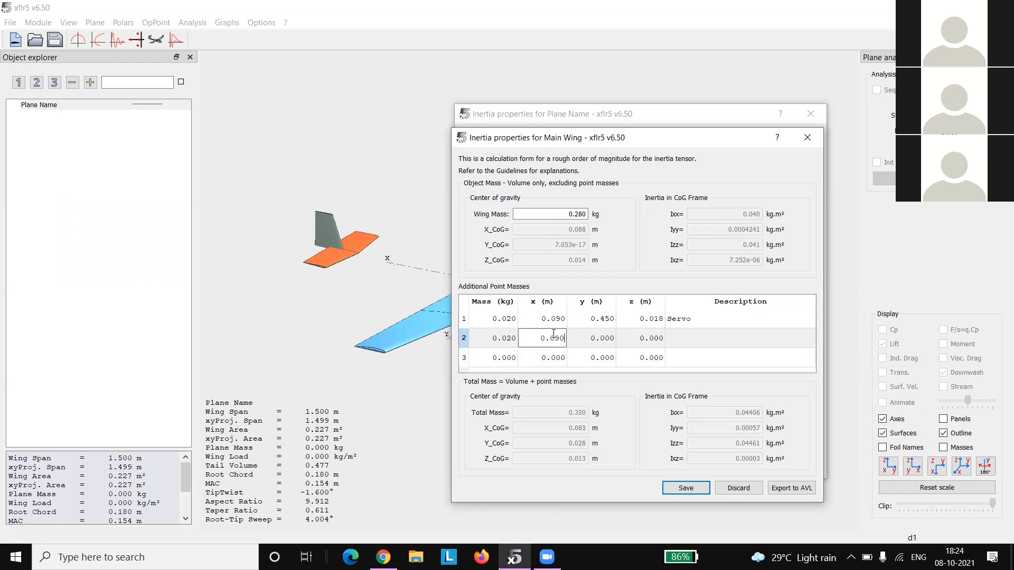
click(583, 335)
text(-0.450)
click(630, 339)
text(0.018)
click(690, 337)
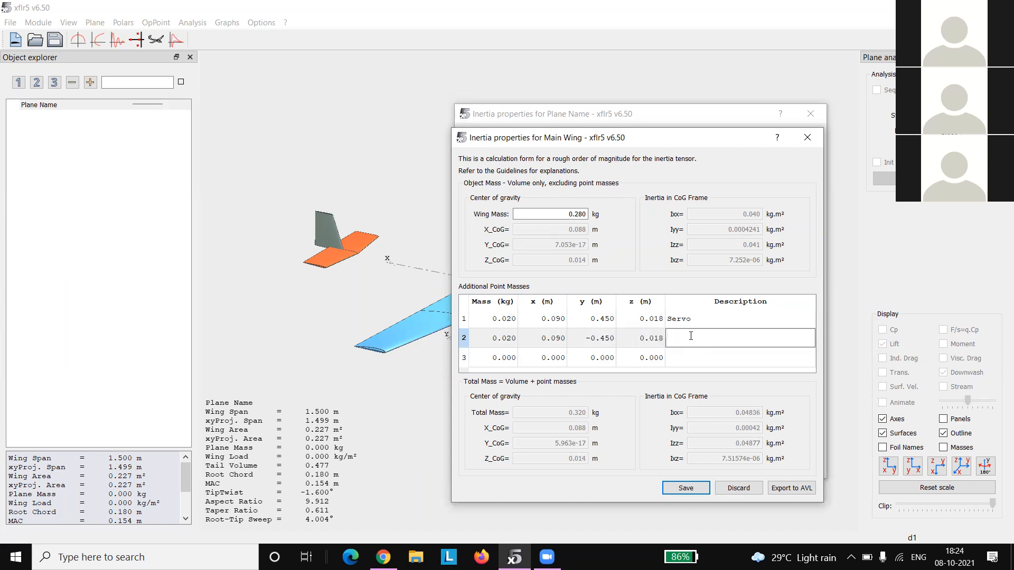
text(Servo)
drag(496, 137, 336, 49)
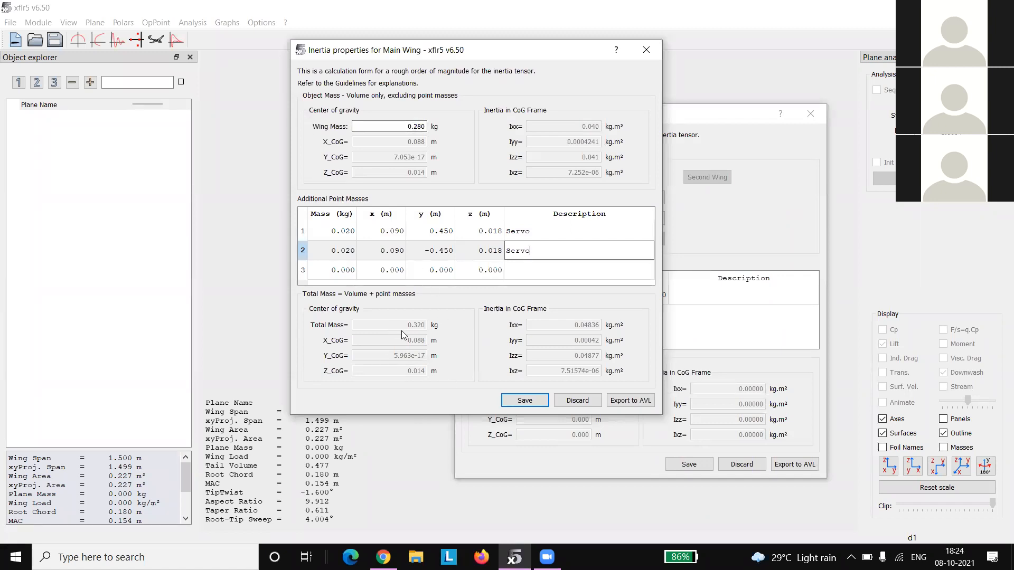
click(524, 400)
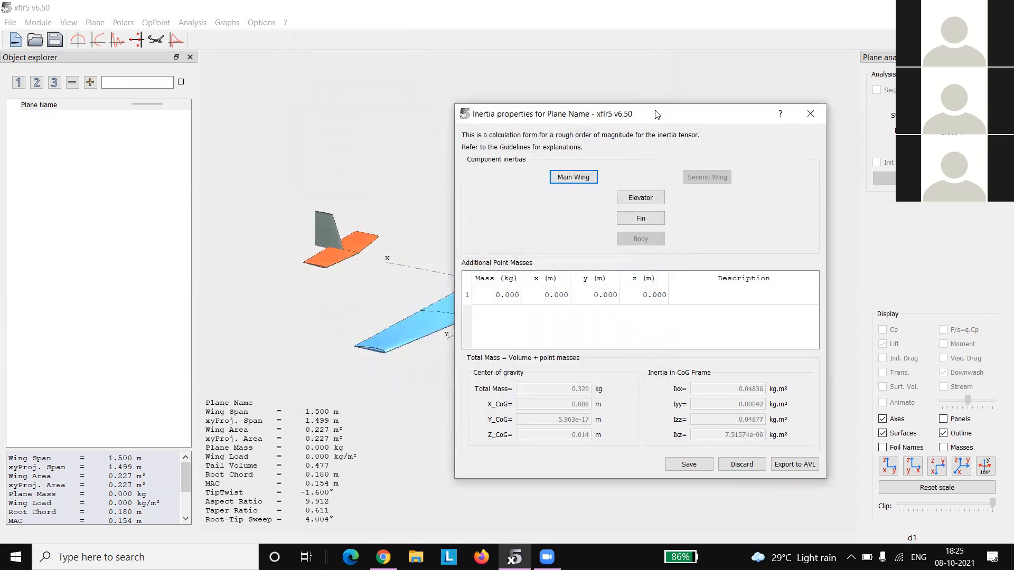
Step: Set the elevator's mass to 0.025 kg in its inertia properties and save it
drag(658, 114, 560, 86)
click(540, 170)
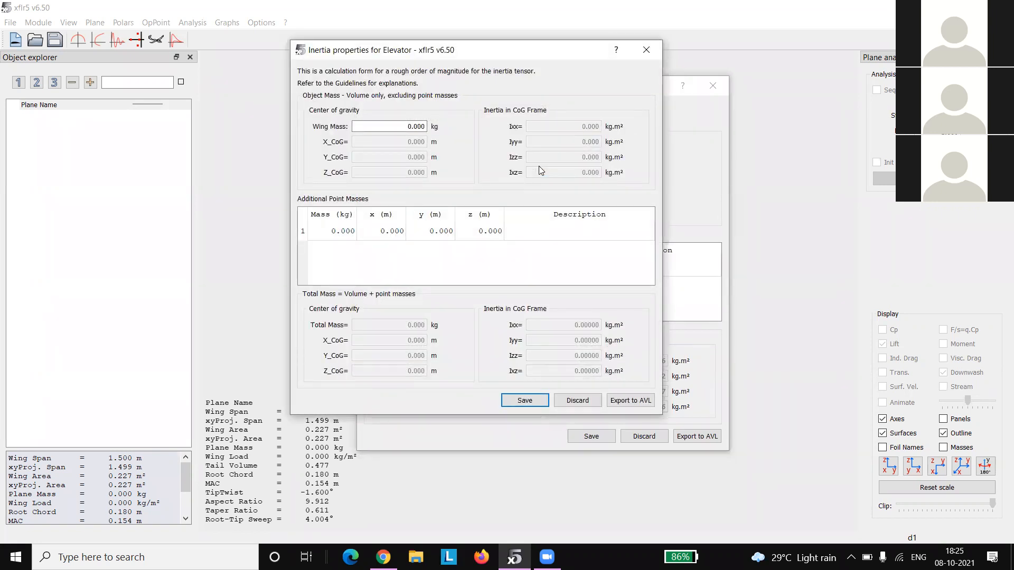
drag(406, 126, 460, 125)
text(0.025)
drag(522, 59, 581, 57)
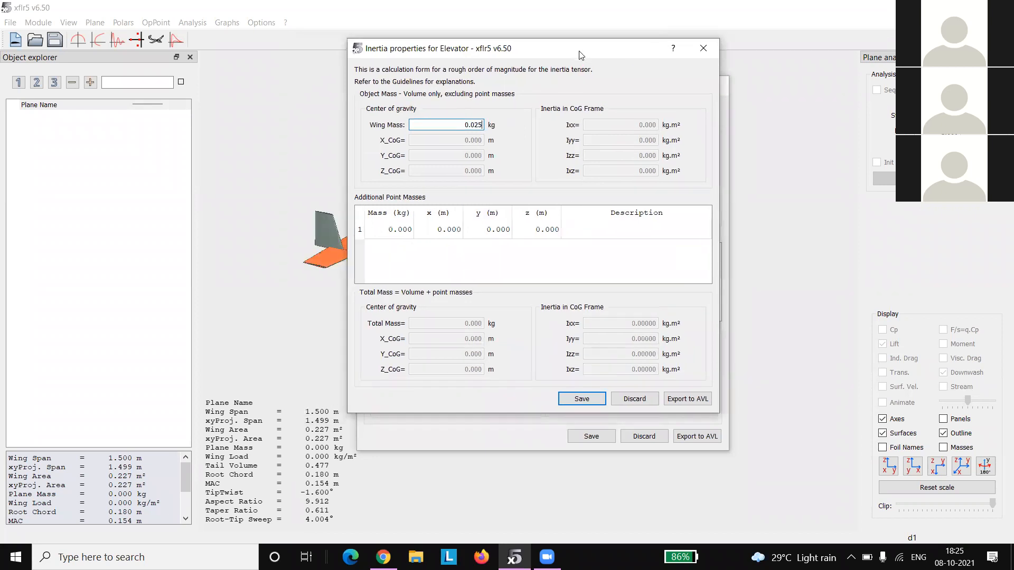
click(581, 396)
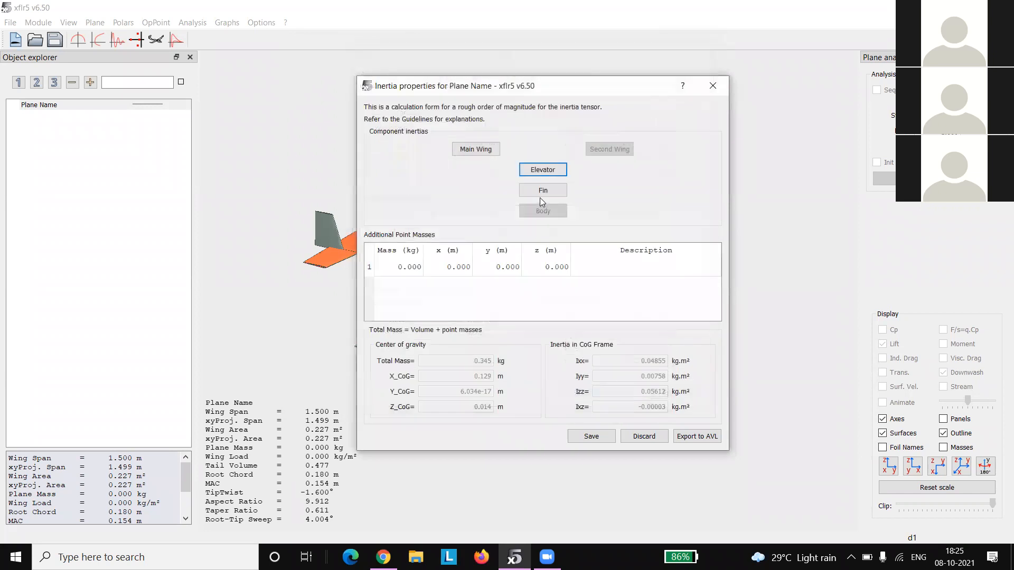
Step: Set the fin's mass to 0.015 kg in its inertia properties and save it
click(542, 189)
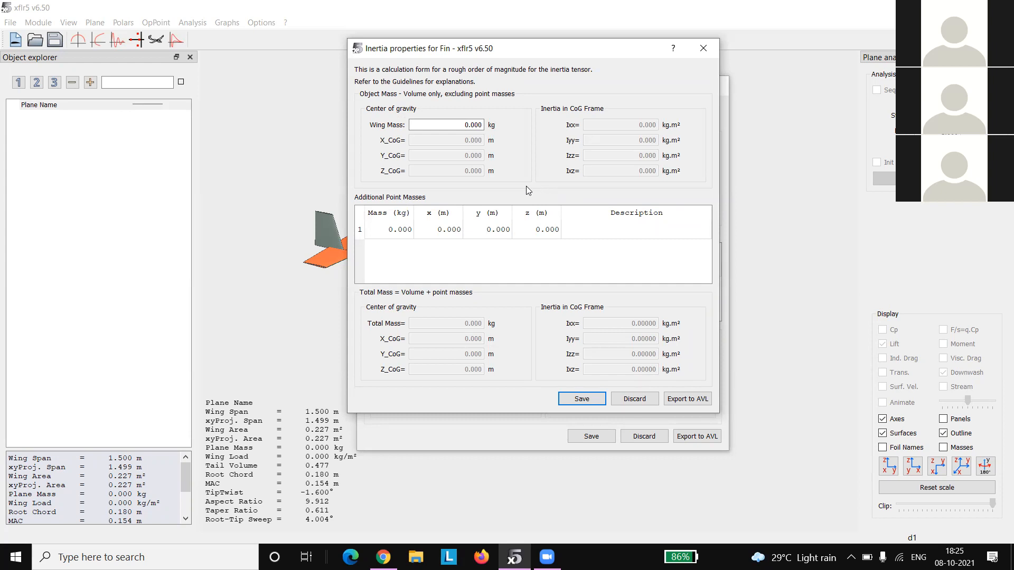
drag(454, 126, 521, 127)
text(0.015)
click(490, 283)
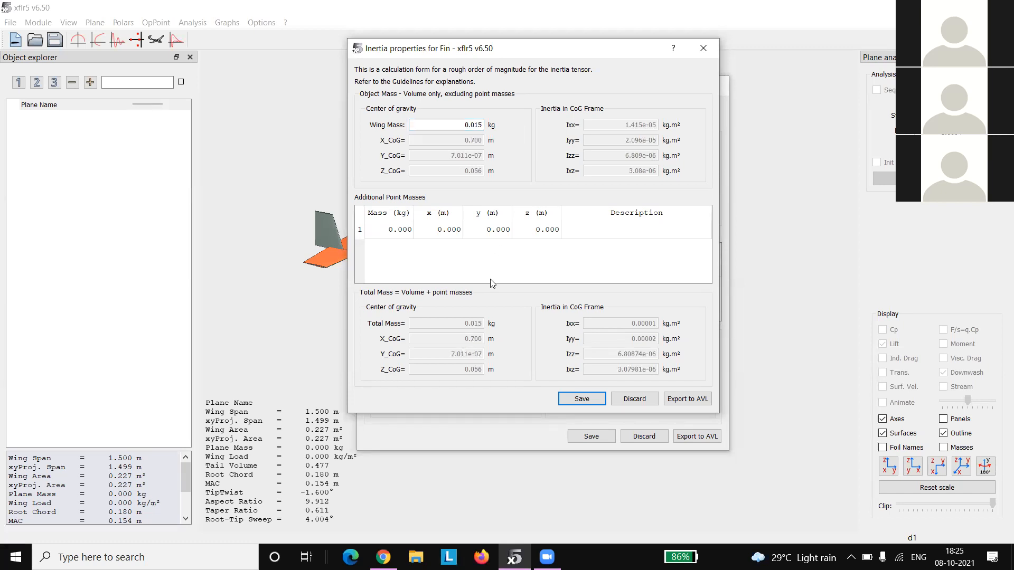
click(581, 399)
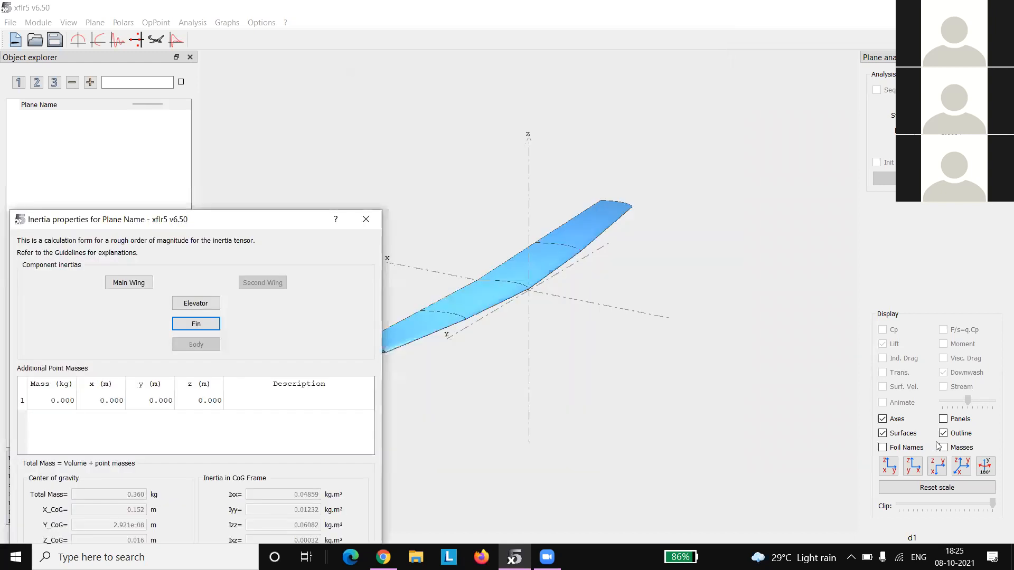
Step: Close the plane's inertia properties without saving and display the masses and foil names in the 3D view
click(942, 447)
drag(243, 225, 395, 187)
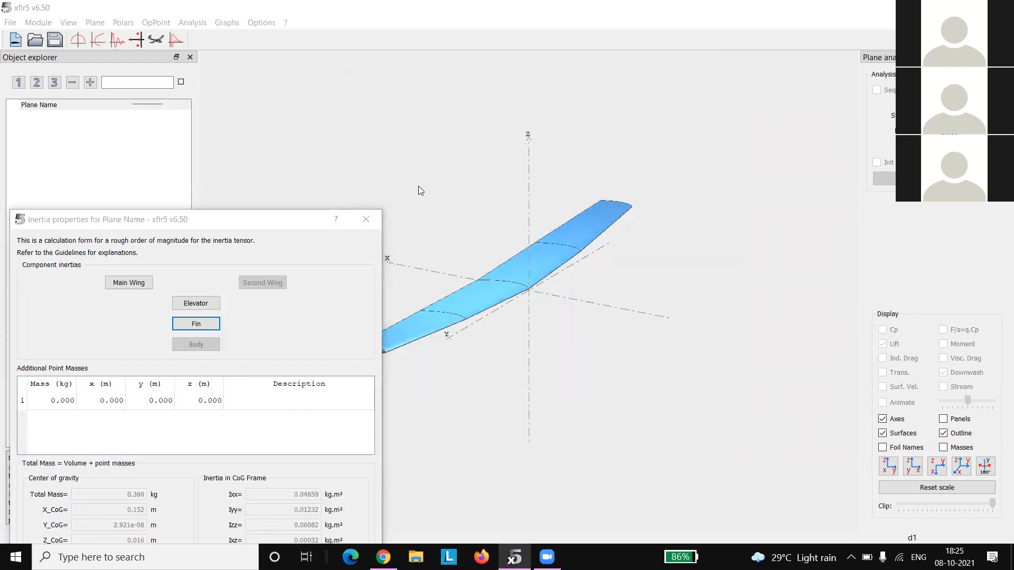
click(525, 189)
click(943, 447)
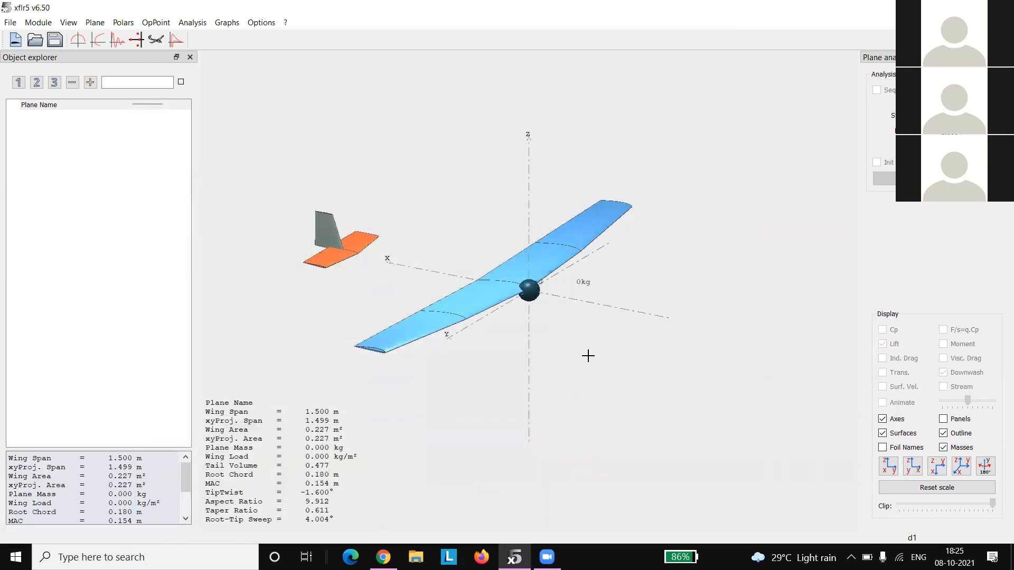
drag(470, 295, 540, 294)
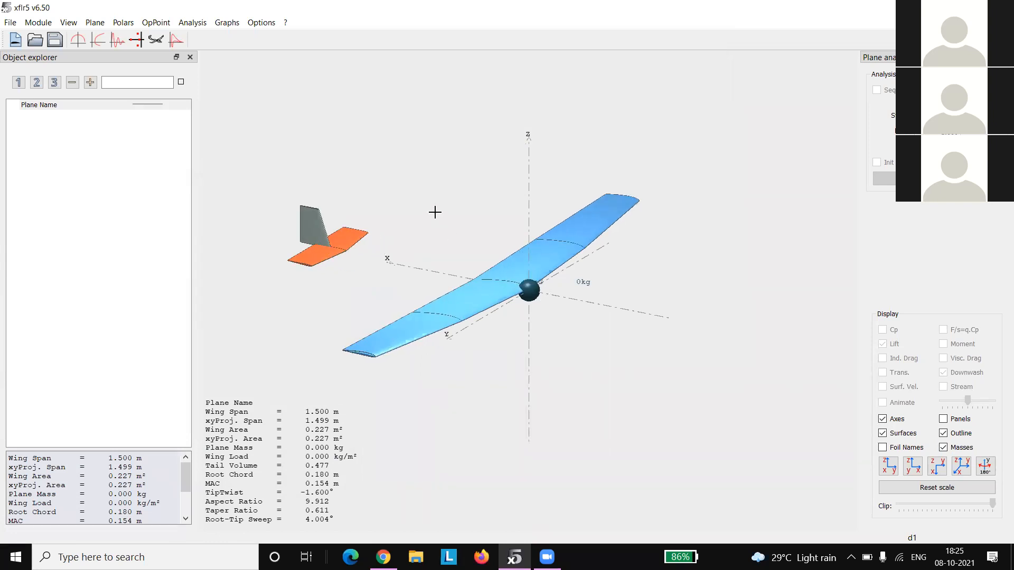
click(883, 447)
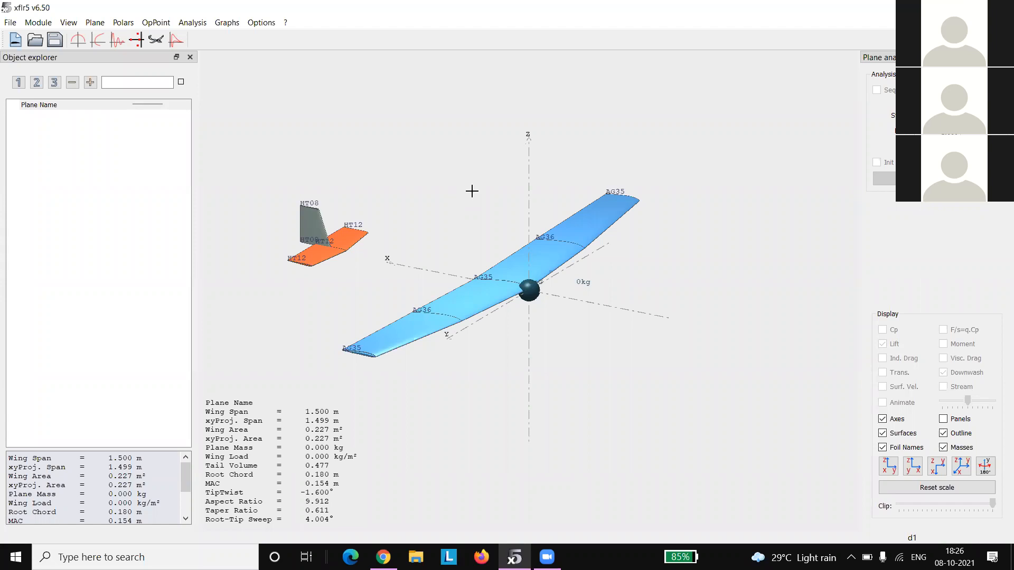
Step: Reopen the inertia definition of the current plane
right_click(433, 163)
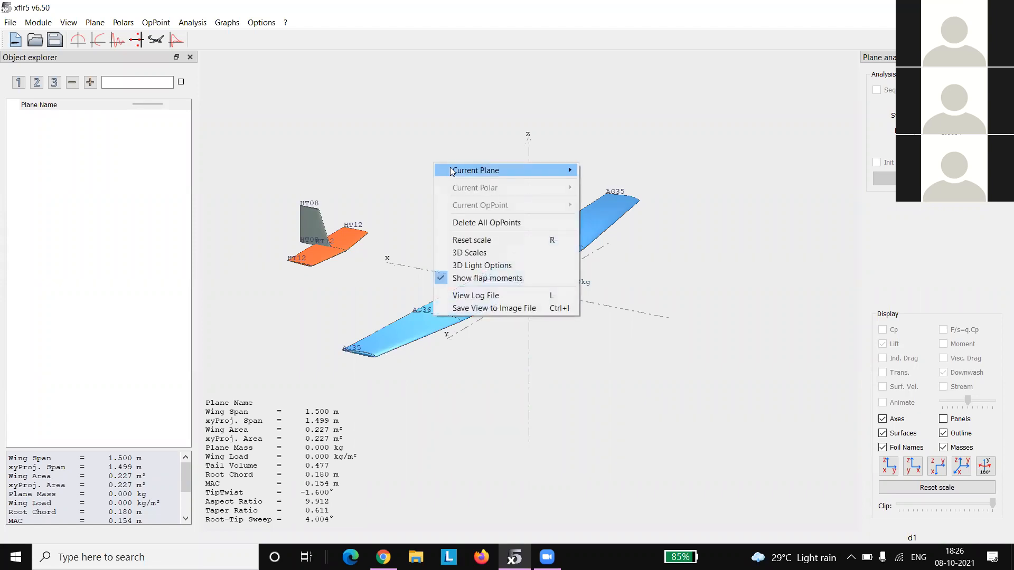
mouse_move(536, 172)
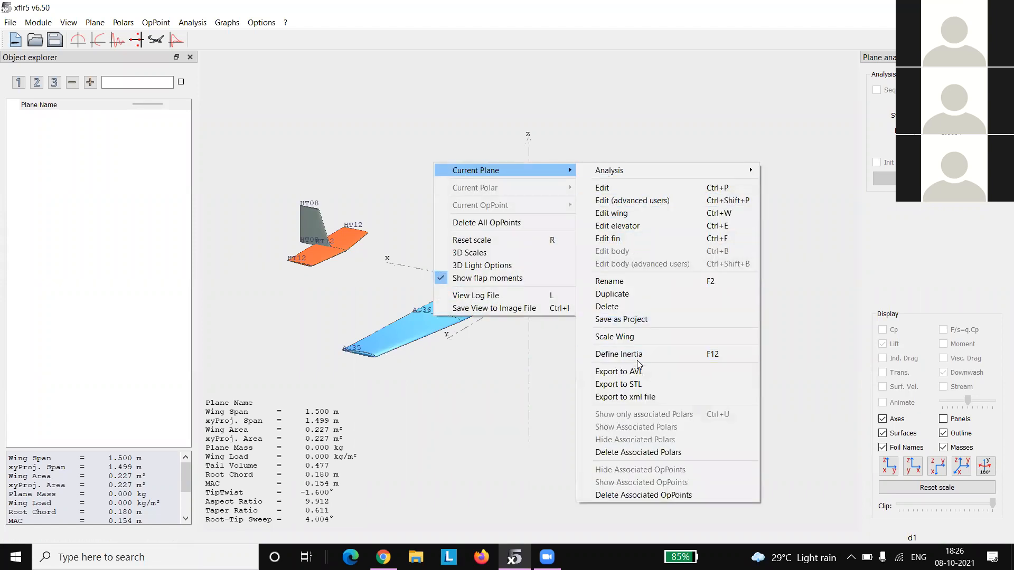
click(619, 354)
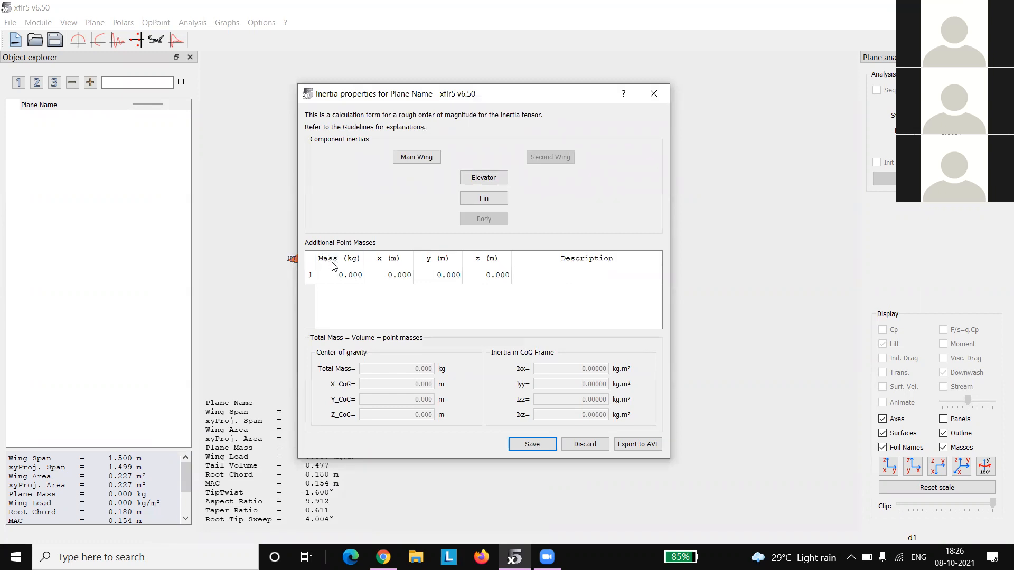
double_click(355, 274)
text(0.02)
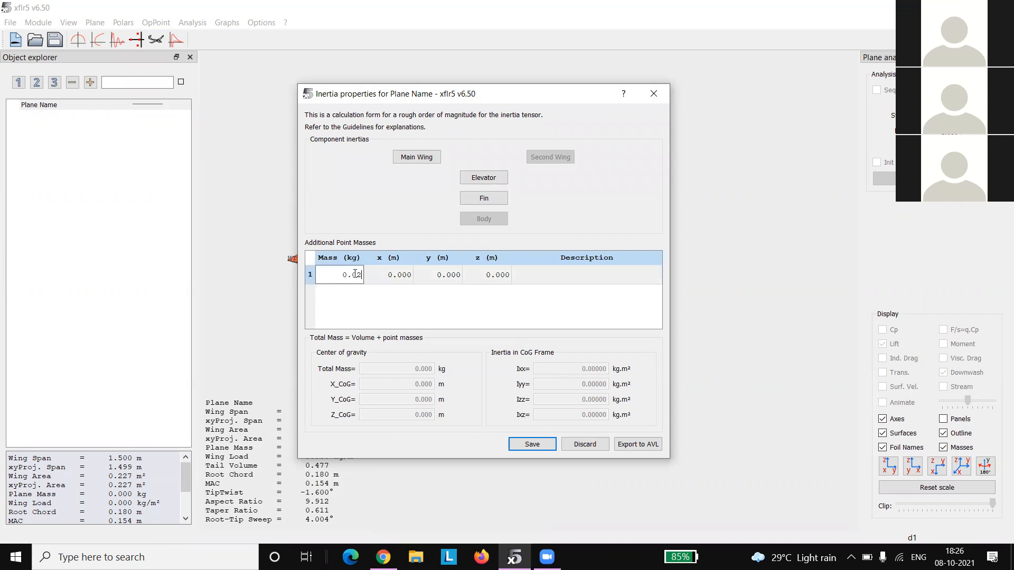
key(Return)
double_click(403, 276)
text(0.09)
key(Return)
double_click(448, 275)
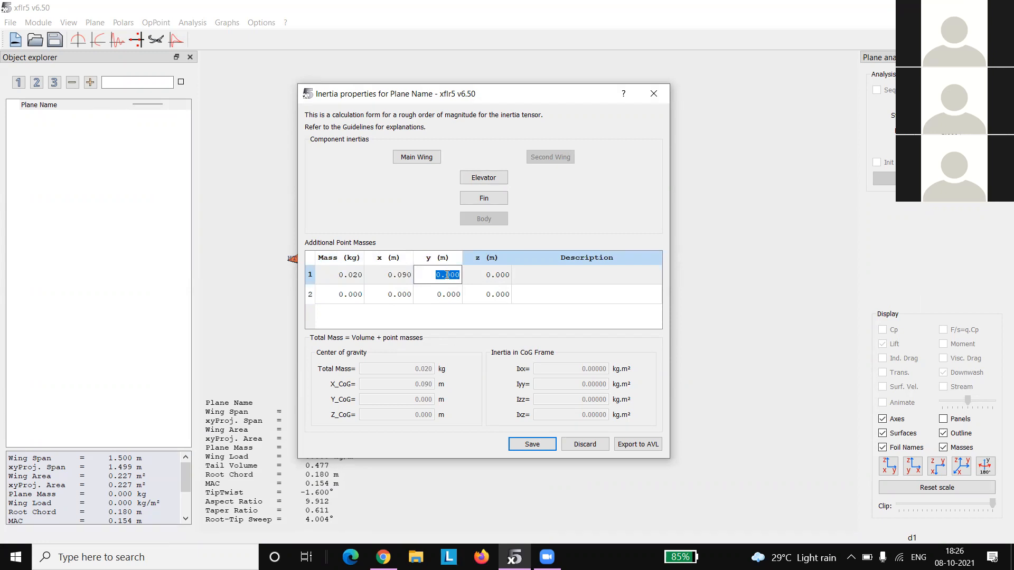
Step: Set the plane's first point mass to 0.120 kg at x -0.190 m and describe it as Noselead
double_click(339, 276)
text(0.120)
key(Return)
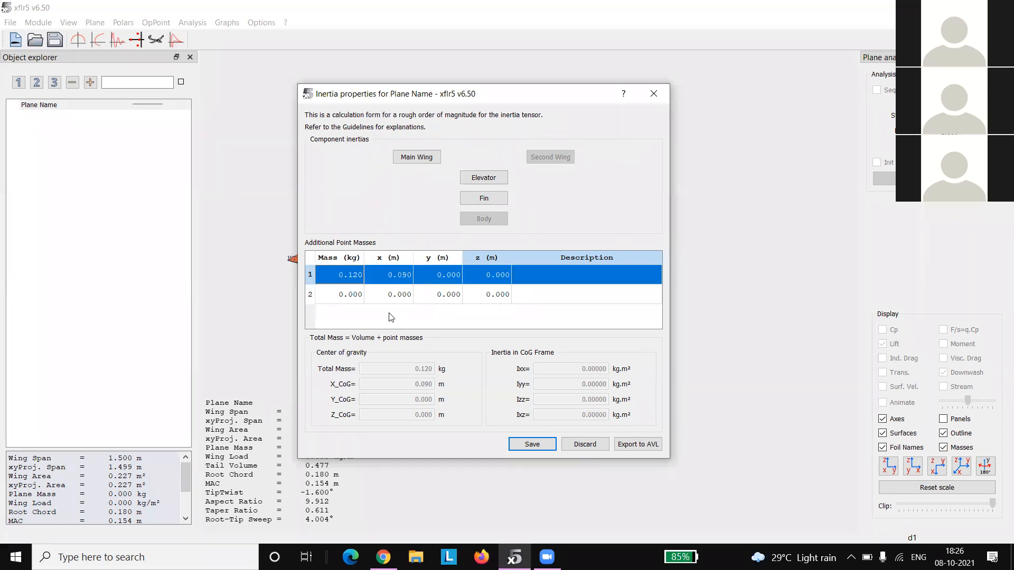
double_click(389, 275)
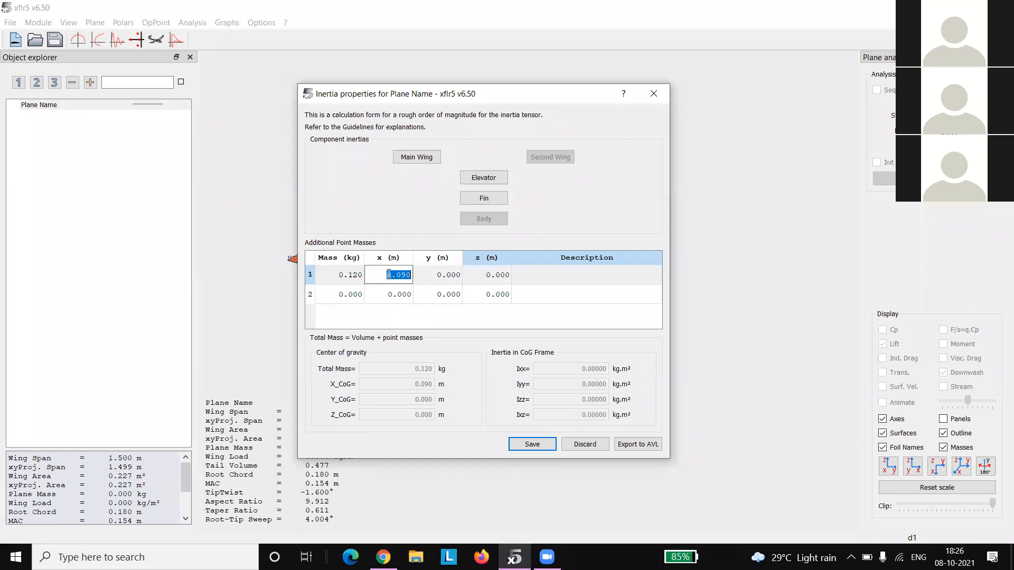
text(-0.190)
double_click(432, 272)
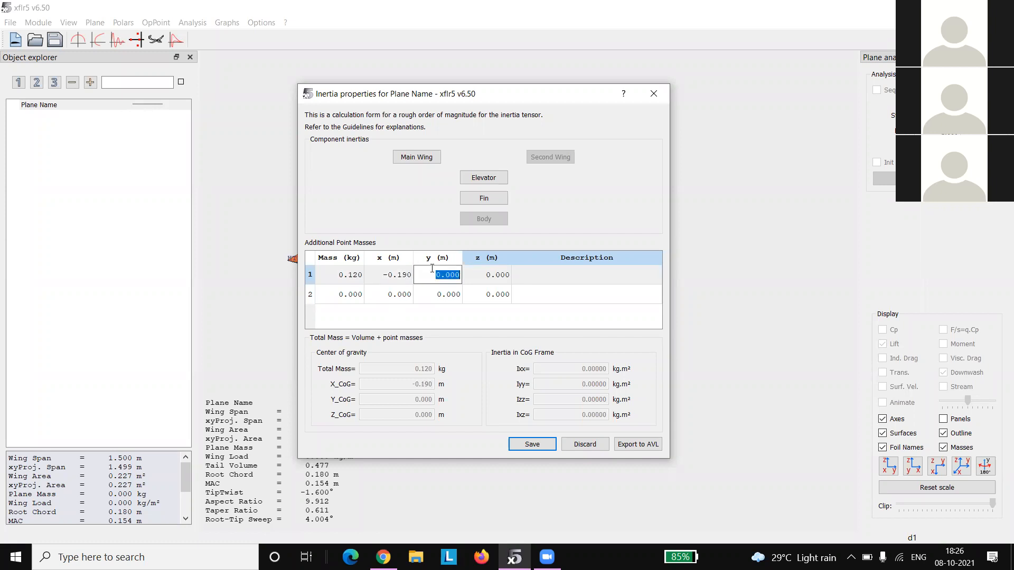
double_click(533, 281)
text(Noselead)
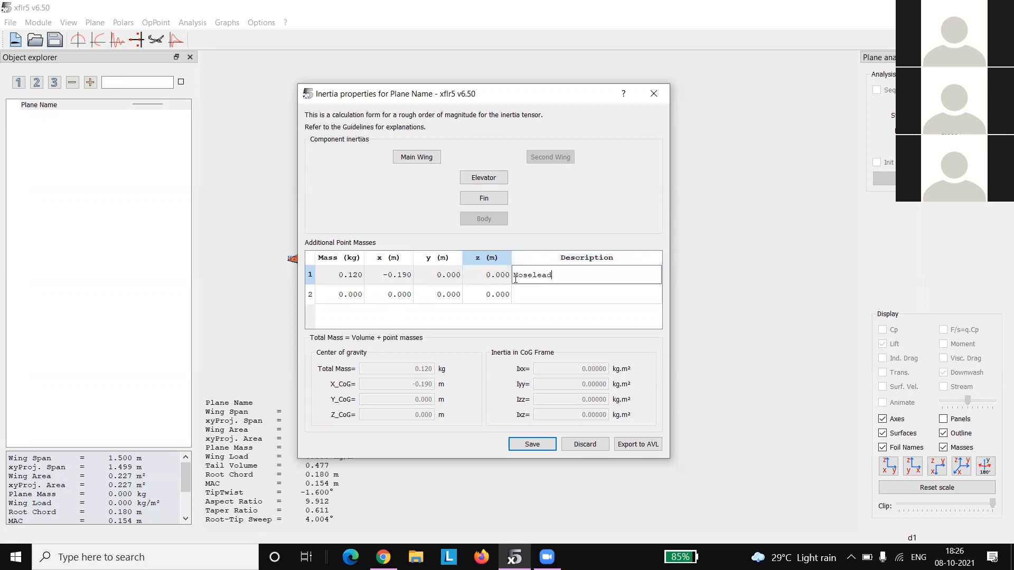
Step: Add a 0.075 kg point mass to the plane at x -0.095 m, described as Battery
double_click(344, 296)
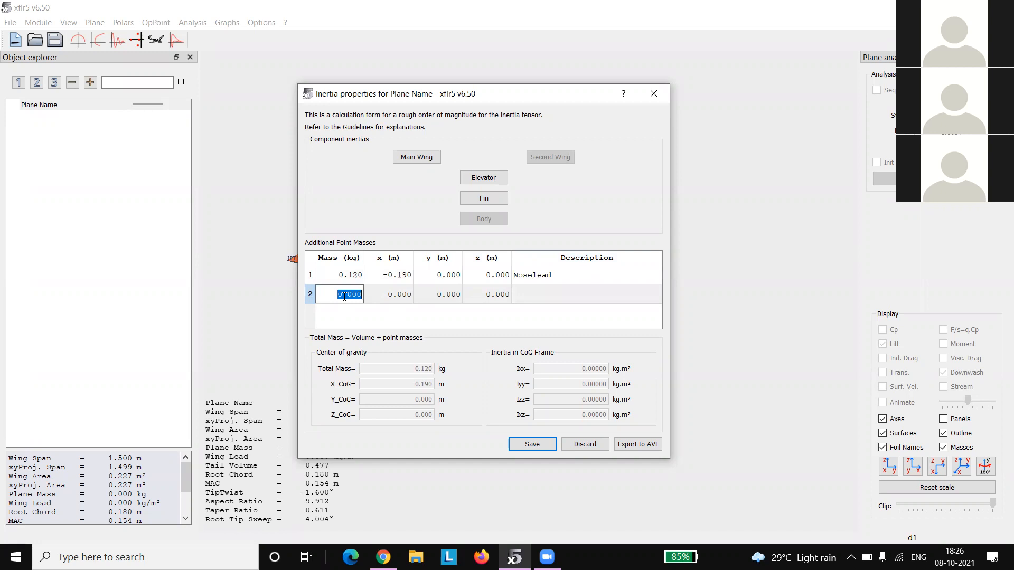
text(0.075)
double_click(408, 292)
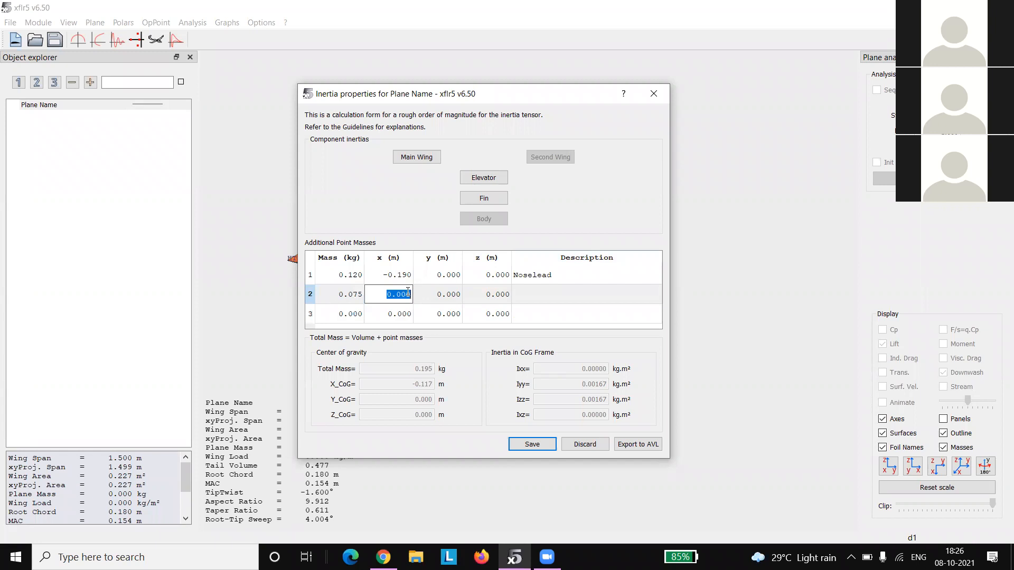
text(-0.095)
double_click(435, 295)
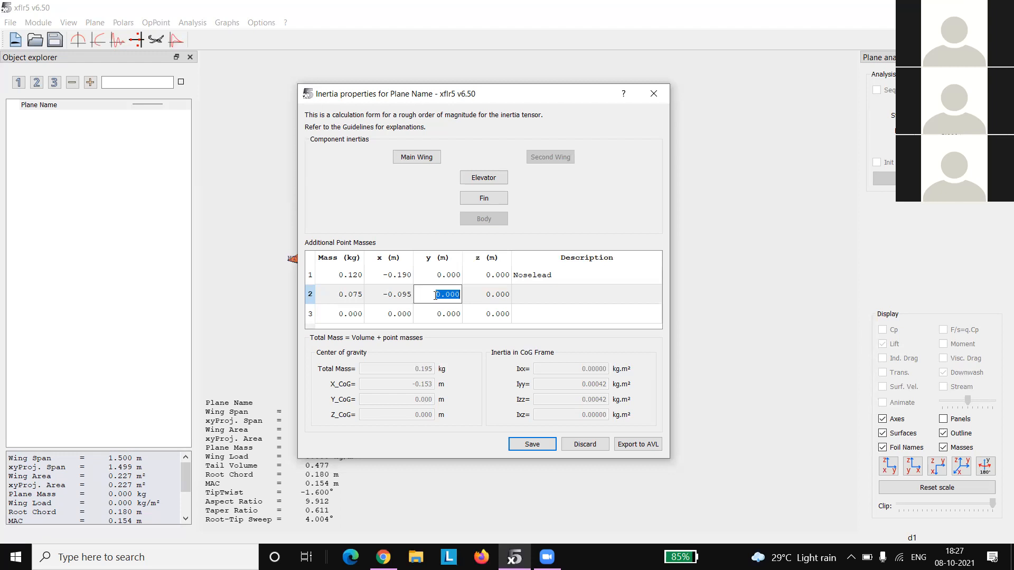
double_click(531, 294)
text(Battery)
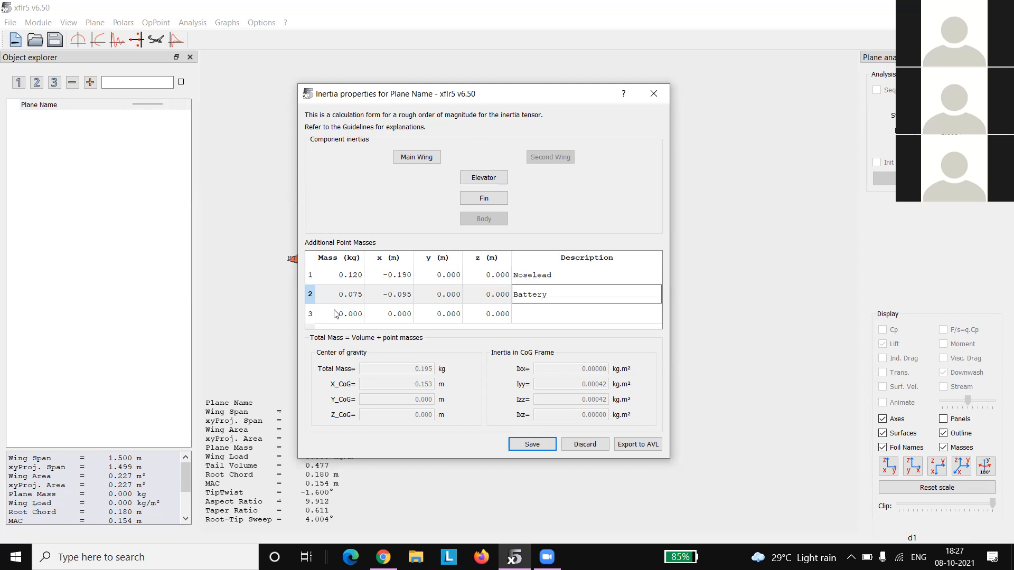
Step: Add a third point mass of 0.040 kg to the plane, described as Servos
double_click(337, 314)
text(0.)
text(.)
key(BackSpace)
text(040)
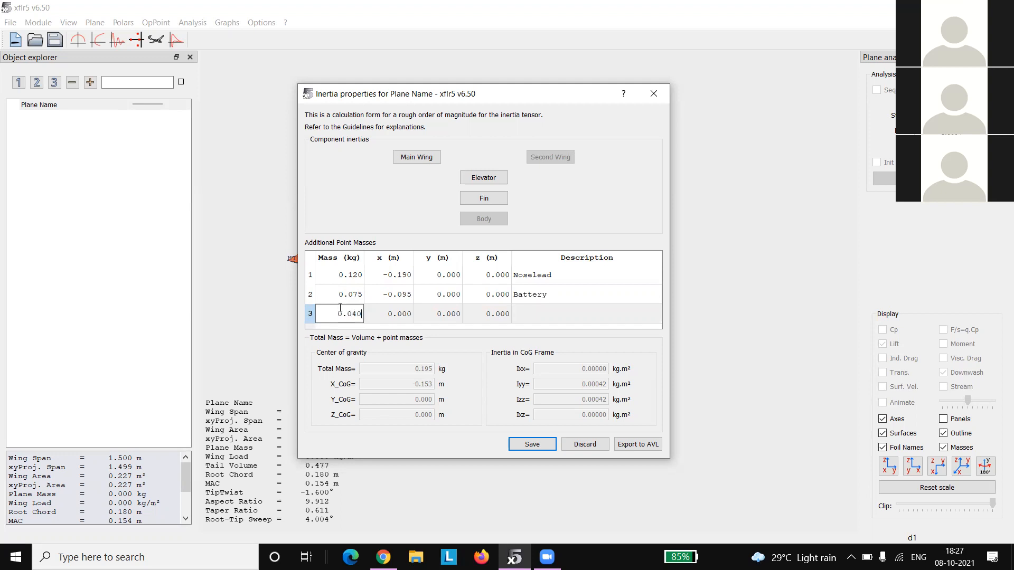
drag(565, 97, 315, 220)
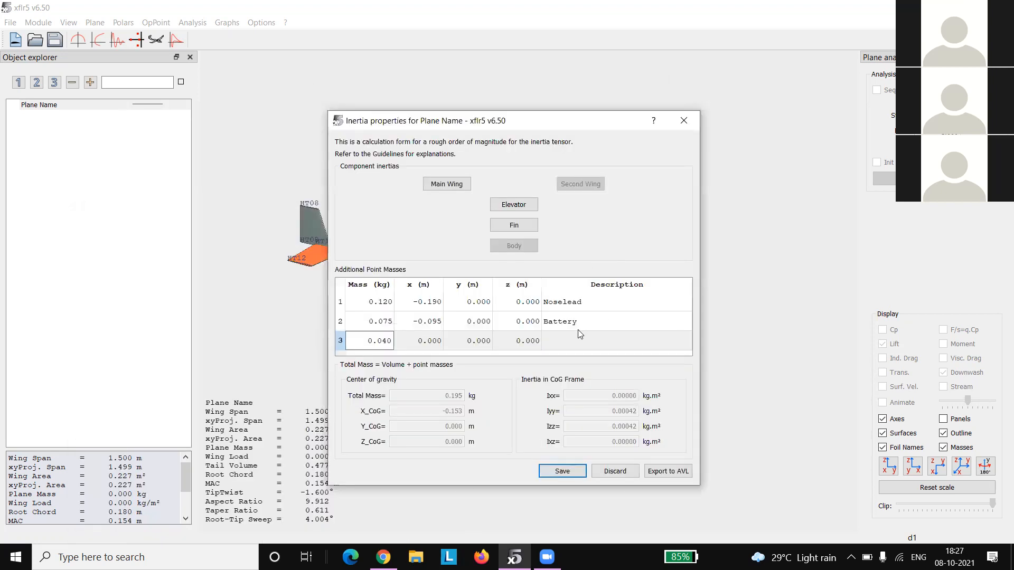
double_click(577, 331)
text(2)
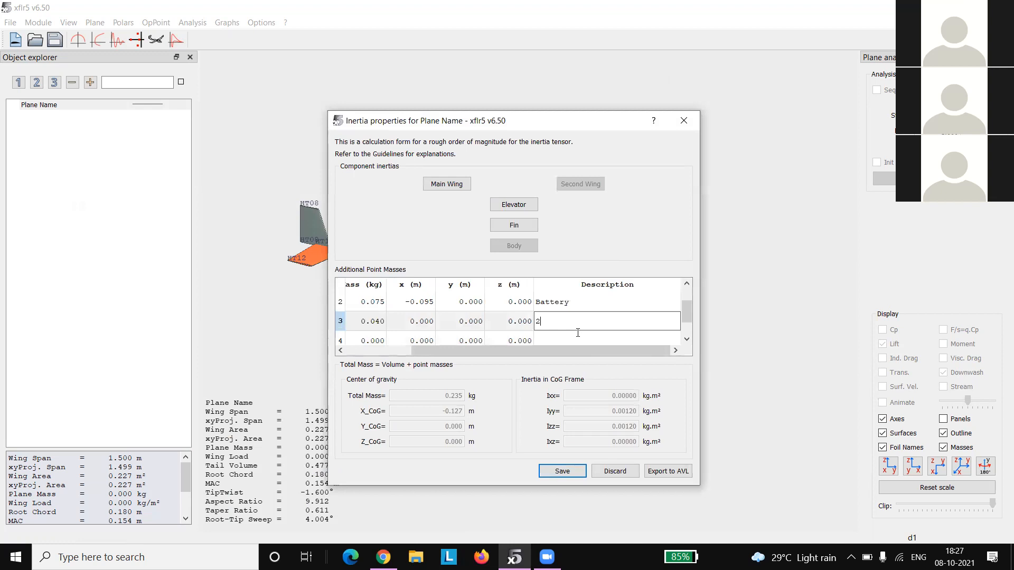
key(BackSpace)
text(Servos)
double_click(566, 341)
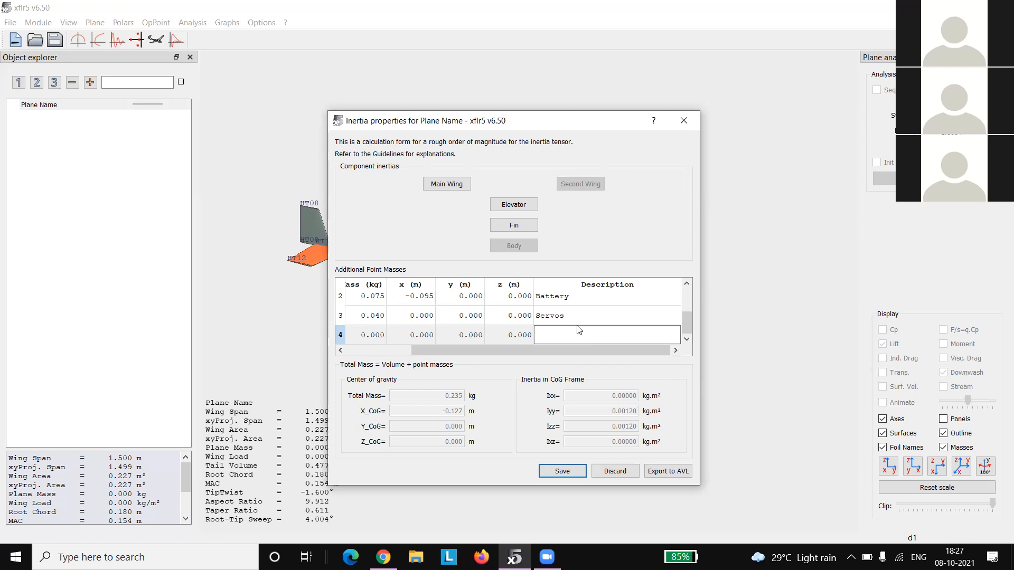
Step: Add a fourth point mass of 0.180 kg to the plane
click(373, 334)
text(0.1)
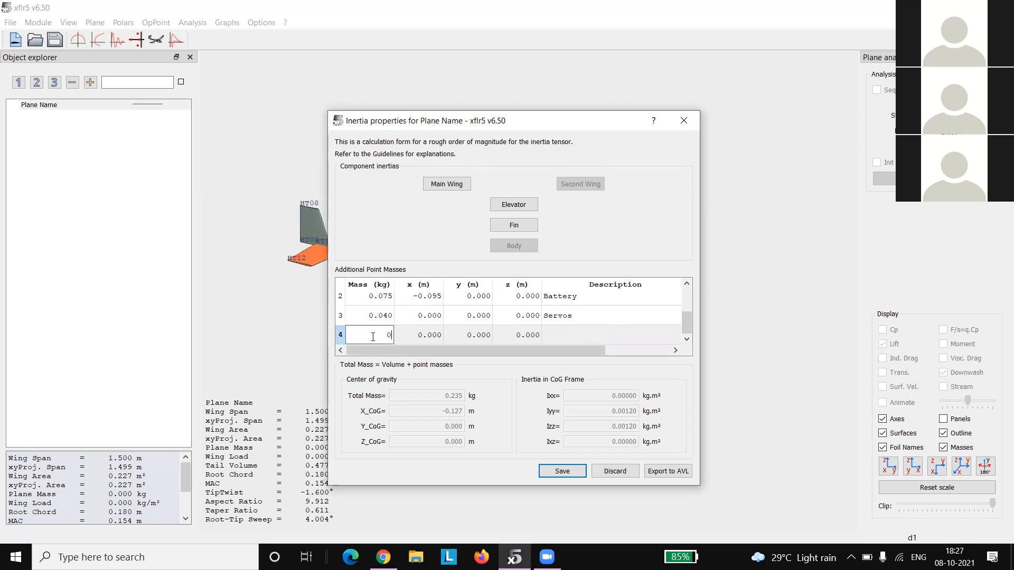
text(80)
click(429, 338)
text(0.300)
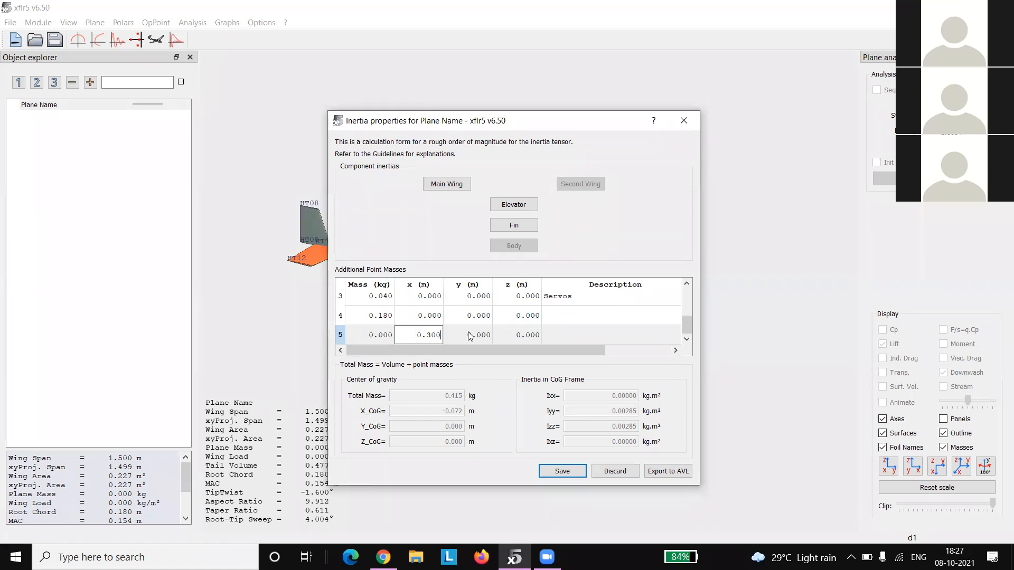
click(596, 336)
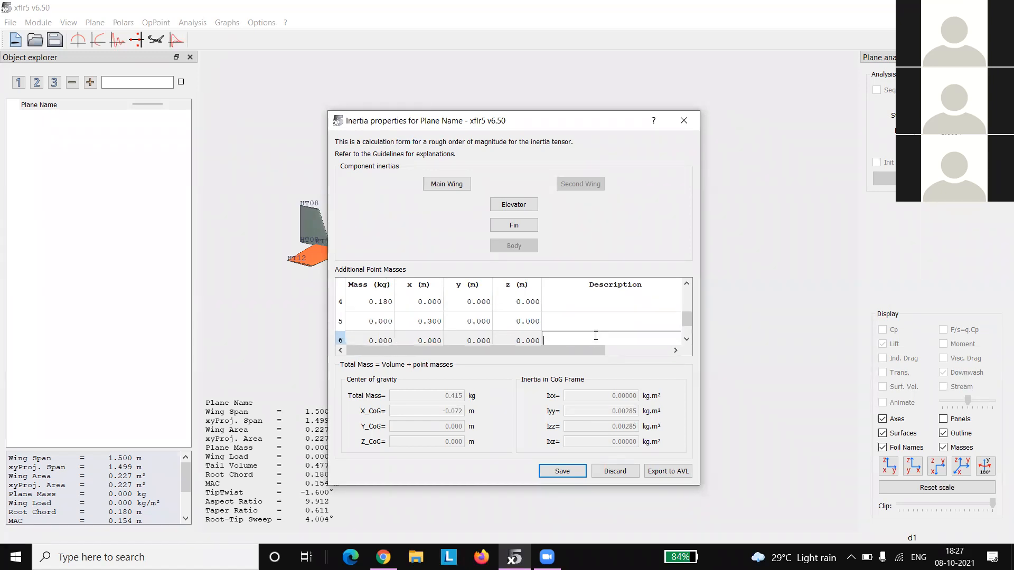
text(F)
key(BackSpace)
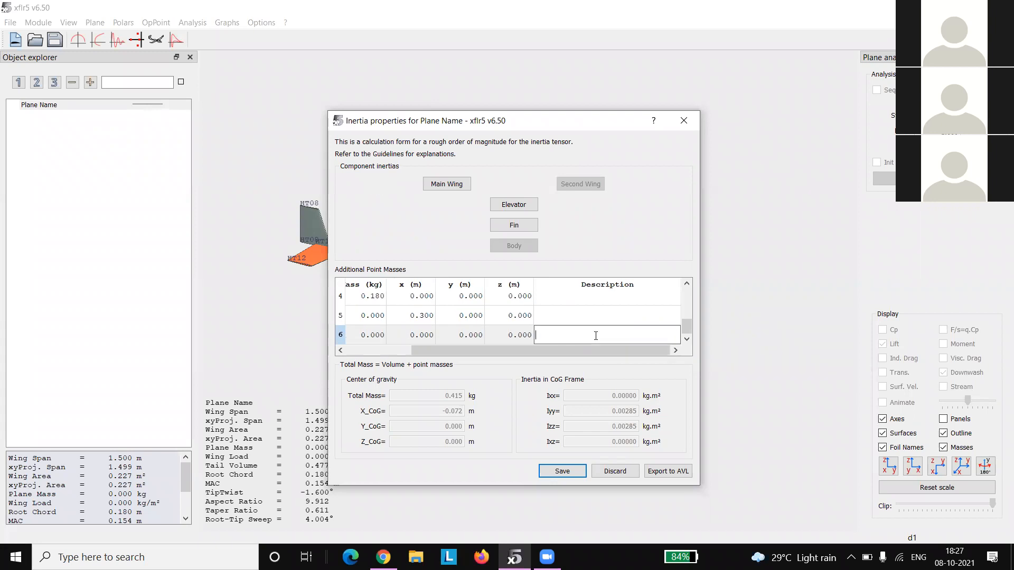
scroll(549, 311, up, 1)
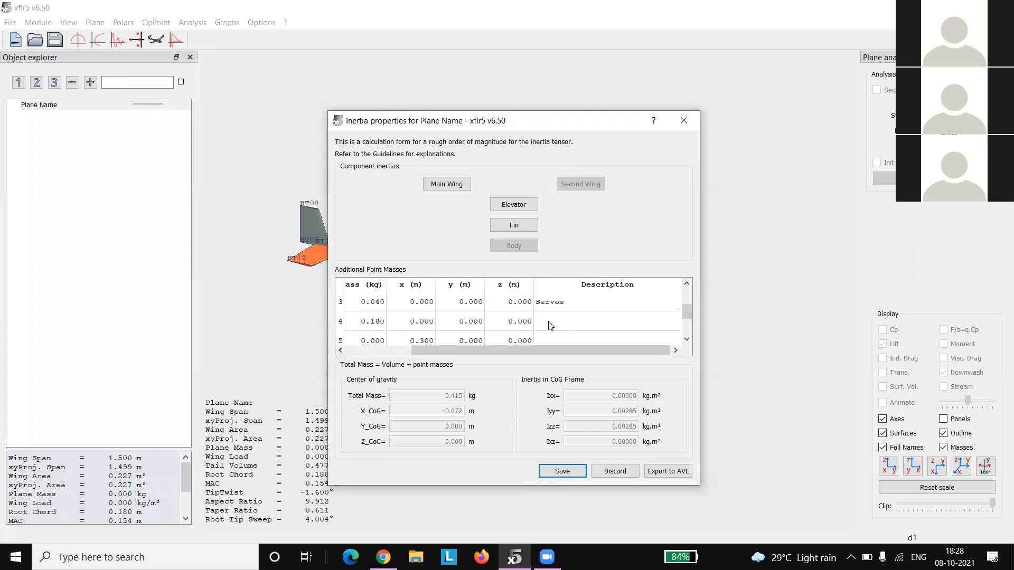
Step: Describe the 0.180 kg point mass as Fuselage and delete the stray point mass row below it
click(549, 320)
text(D)
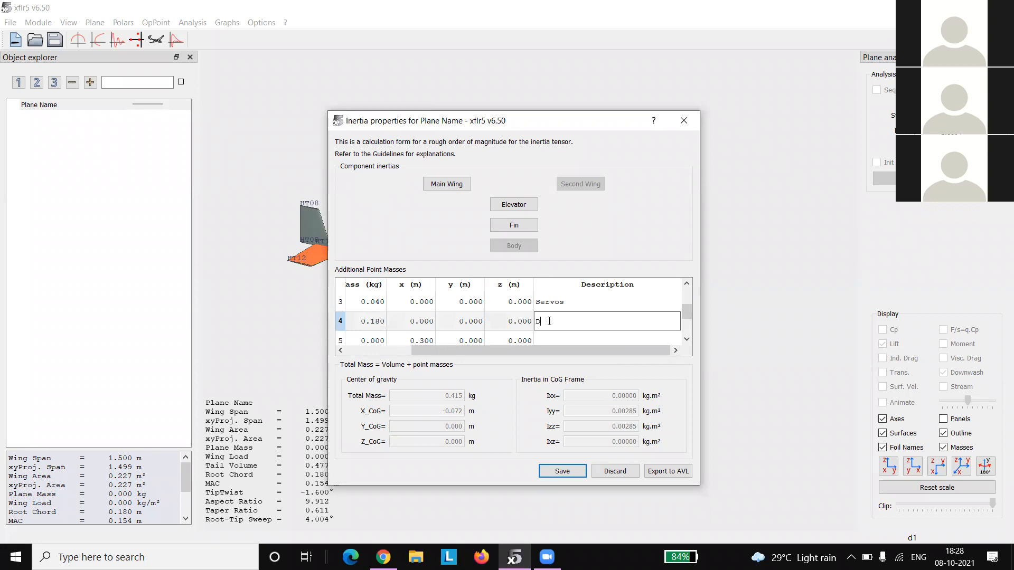
key(BackSpace)
text(Fuselage)
right_click(343, 339)
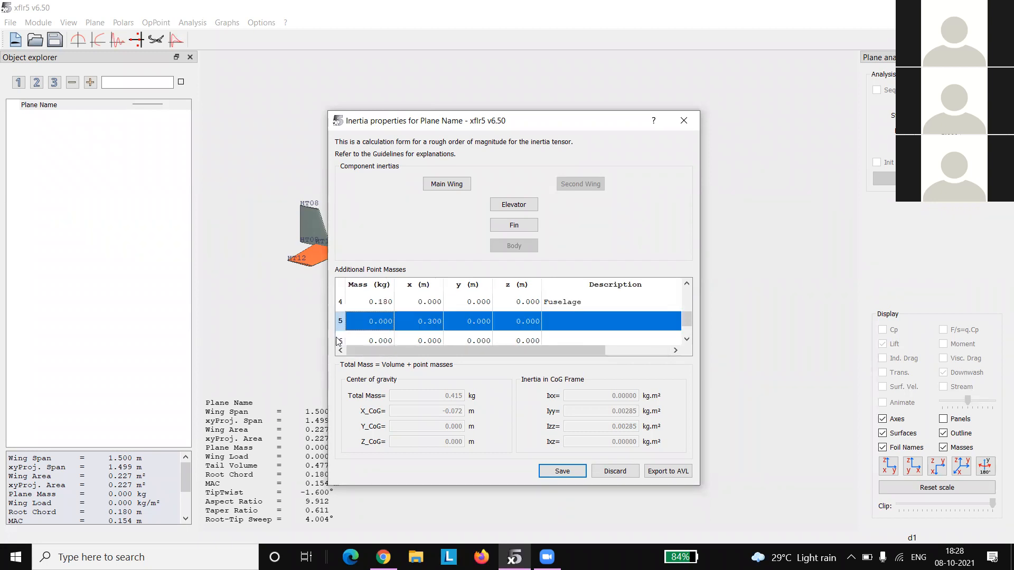
click(368, 358)
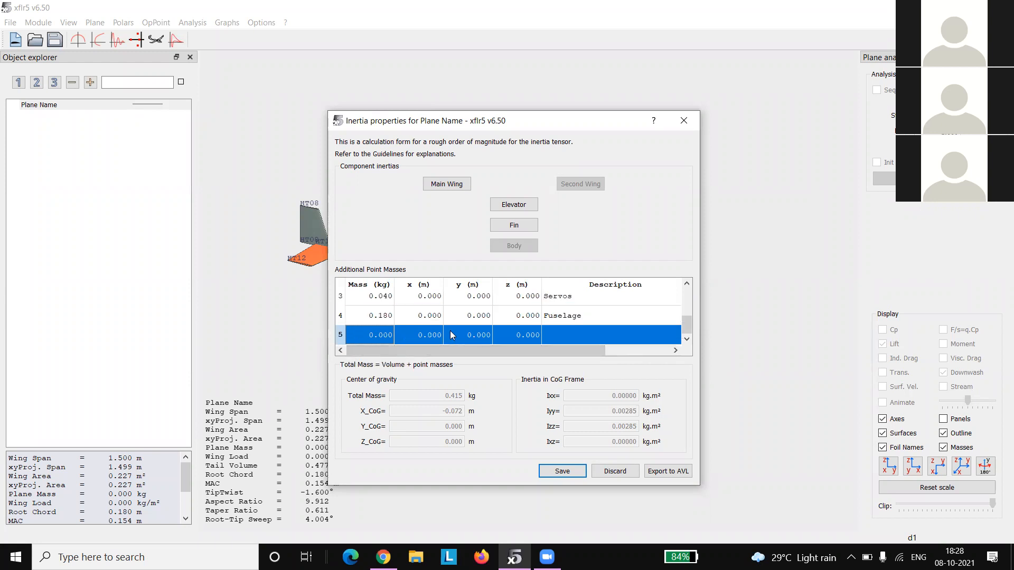
Step: Set the Fuselage point mass's x position to 0.300 m and save the plane's inertia properties
scroll(648, 330, up, 1)
scroll(648, 330, up, 1)
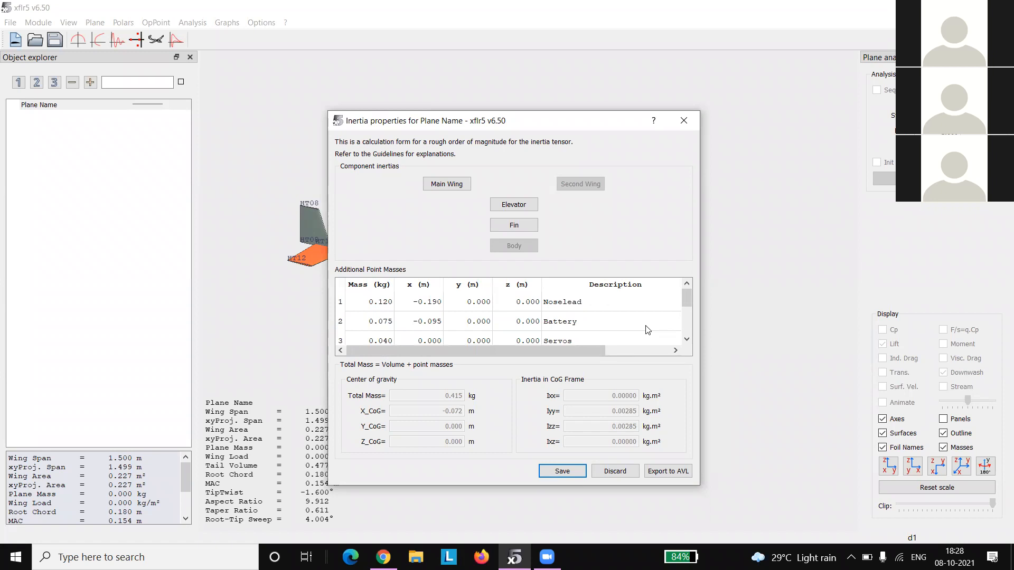
scroll(648, 330, down, 2)
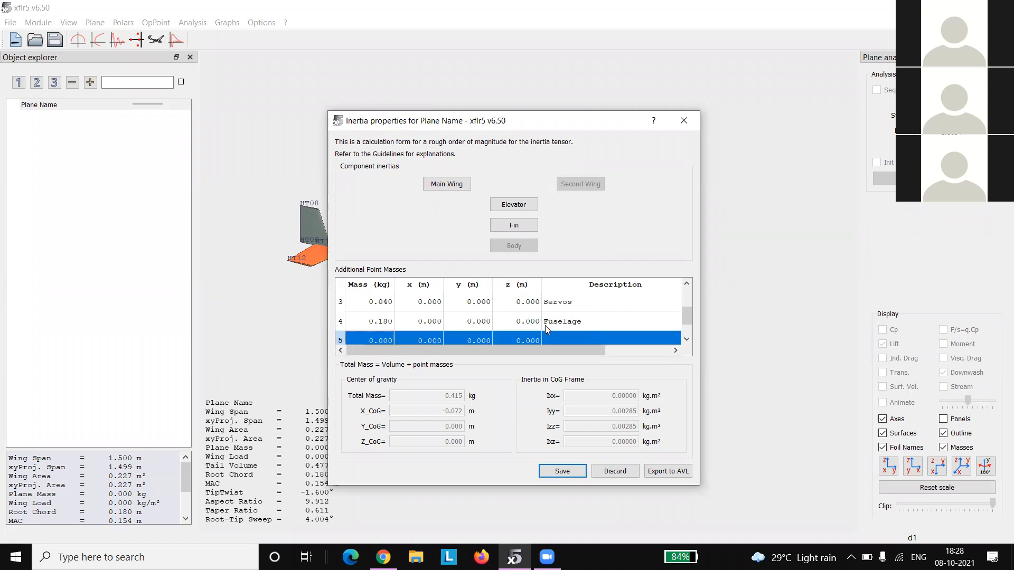
double_click(440, 321)
text(0.3)
key(Return)
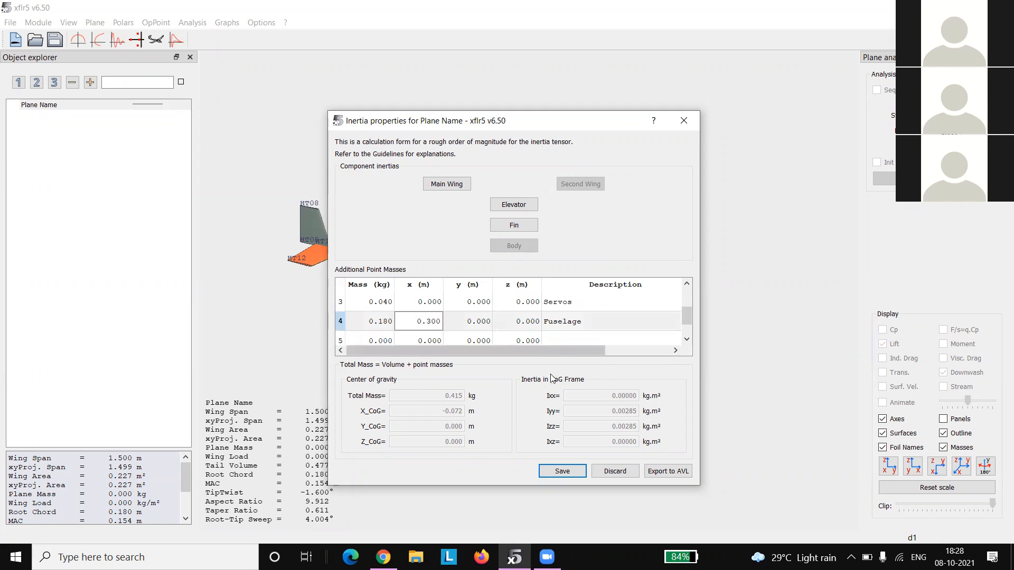
click(688, 320)
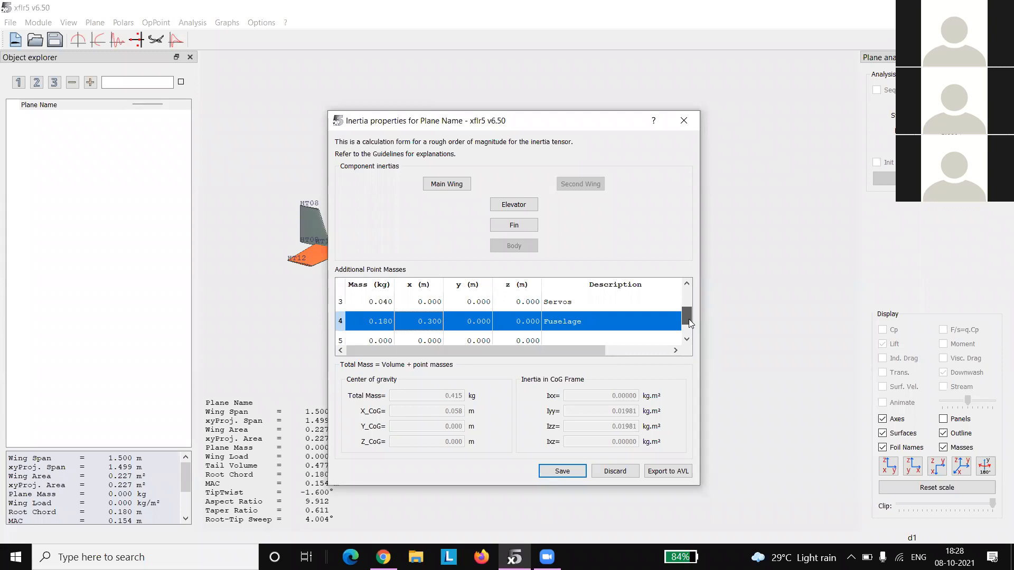
drag(688, 319, 689, 300)
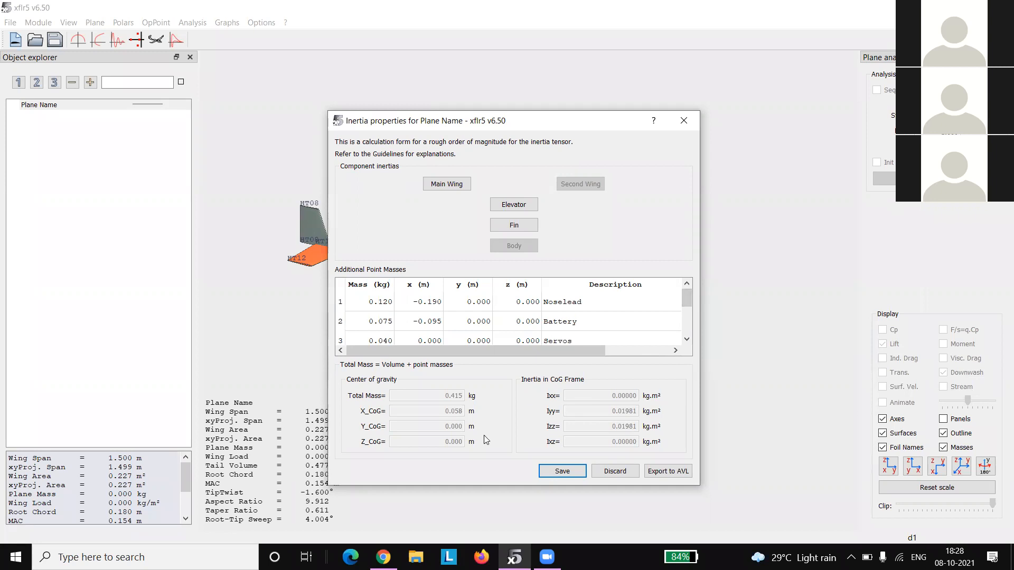
key(Return)
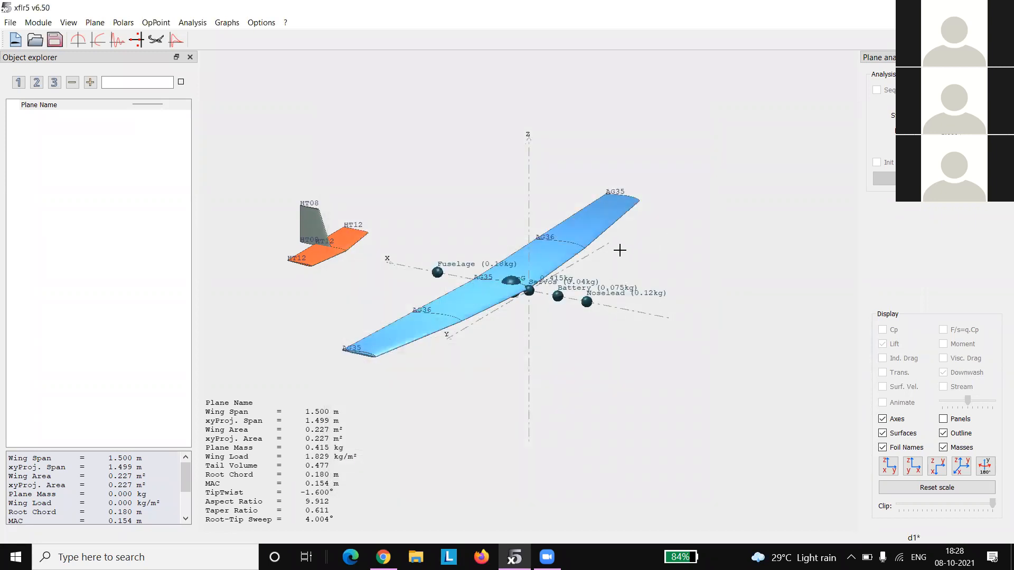
Step: Examine the main wing's definition from the current plane's editor
drag(637, 288, 543, 172)
right_click(543, 172)
mouse_move(676, 180)
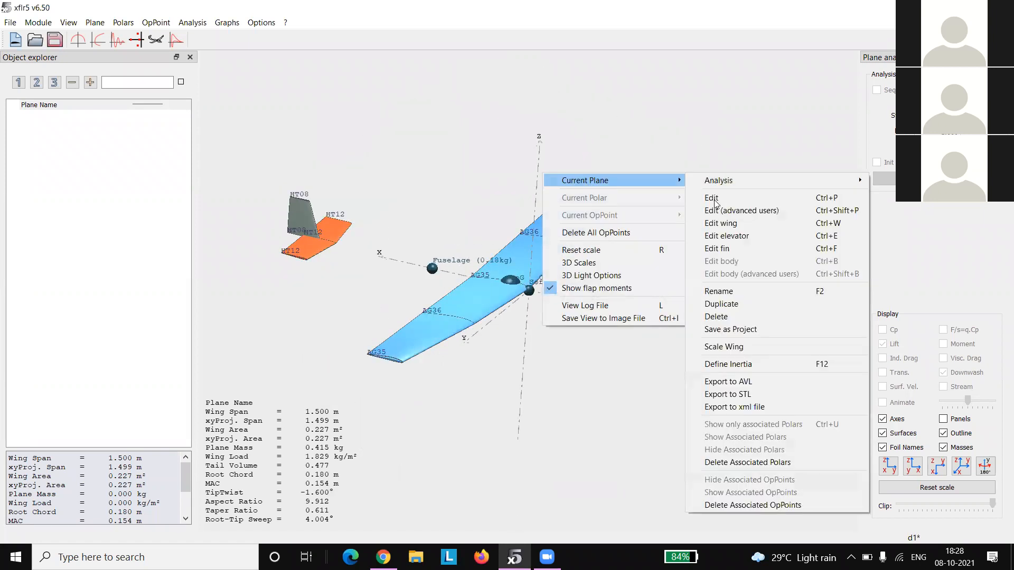
click(714, 199)
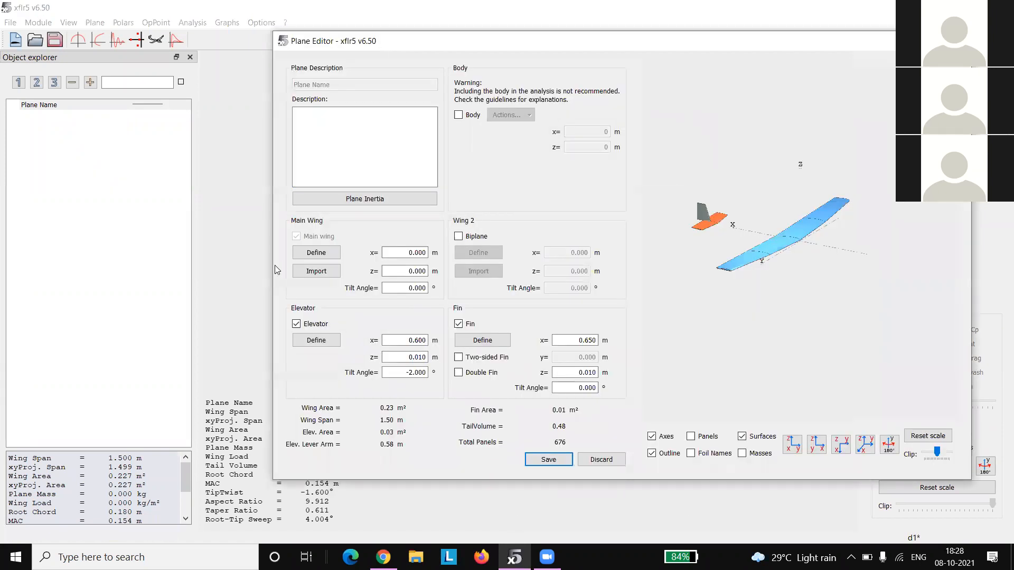
click(307, 256)
key(Return)
Step: Open the main wing's inertia properties from the current plane's inertia definition and set the wing mass to 0.280 kg
mouse_move(467, 210)
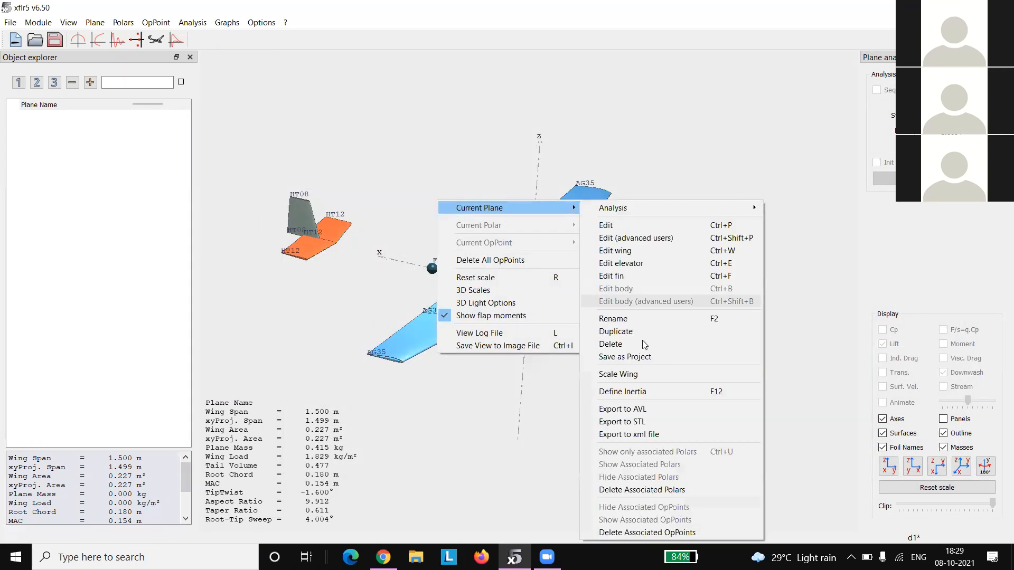
click(638, 391)
click(433, 188)
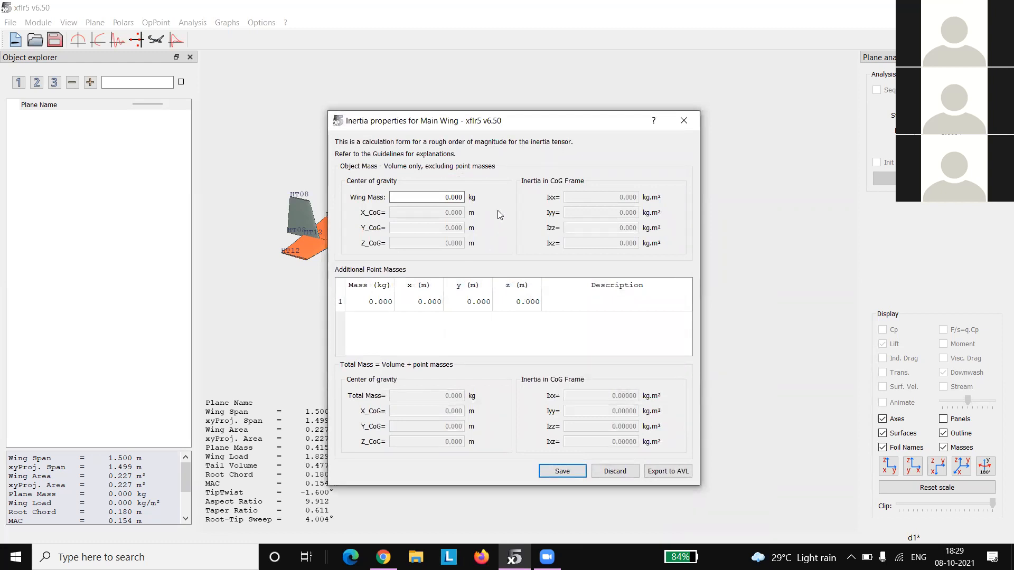
drag(447, 197, 469, 201)
text(0.280)
Step: Add two additional point masses of 0.020 kg each to the main wing
double_click(379, 302)
text(0.0)
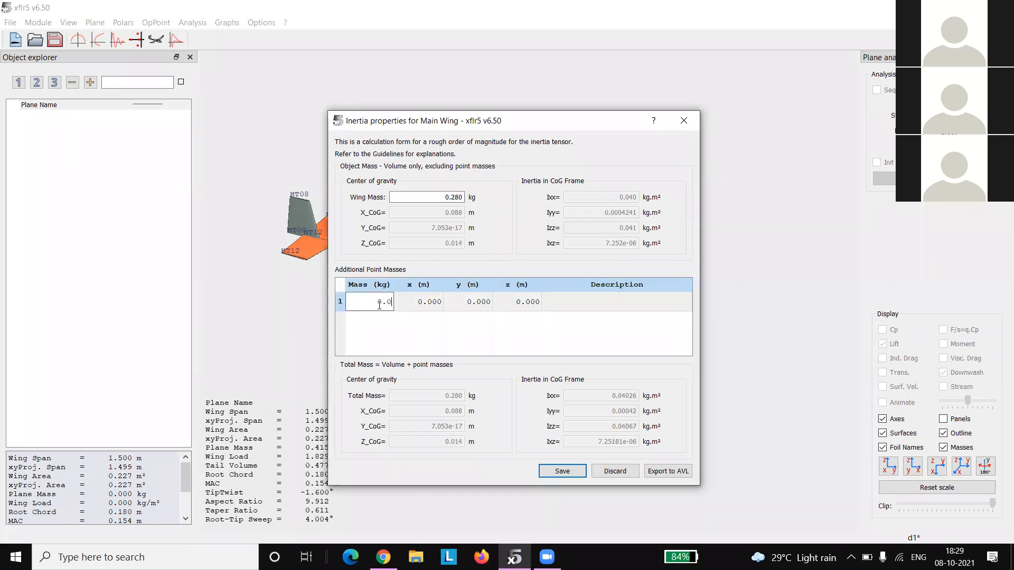
text(20)
key(Return)
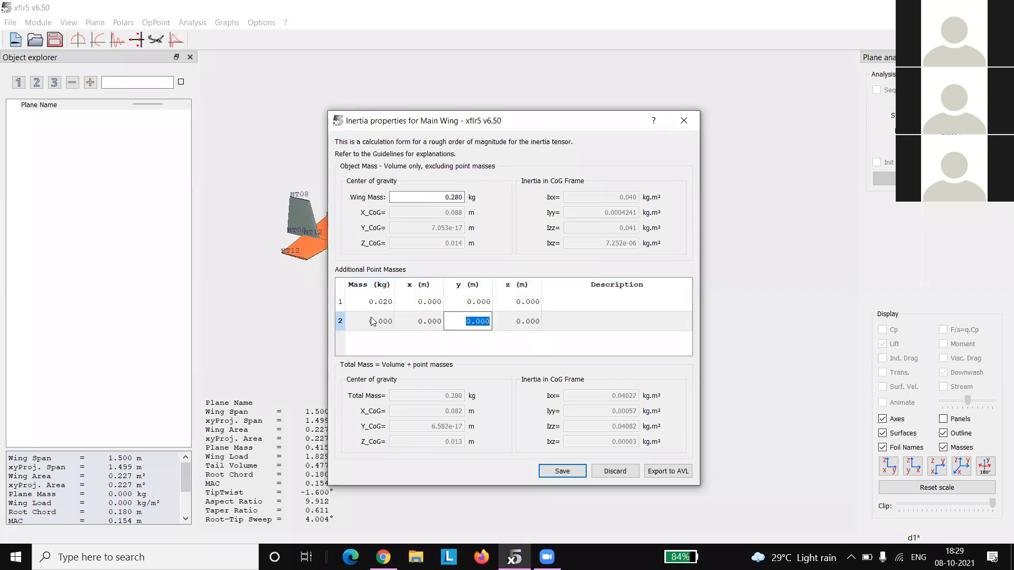
double_click(372, 319)
text(0.20)
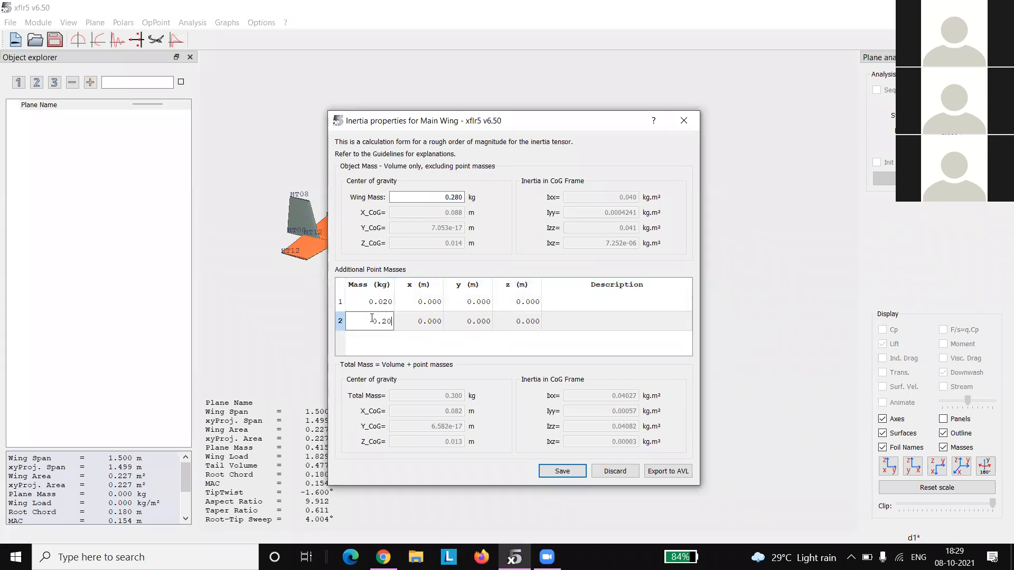
key(BackSpace)
key(BackSpace)
text(0)
Step: Set the x position of both main wing point masses to 0.090 m
click(419, 301)
text(0.0)
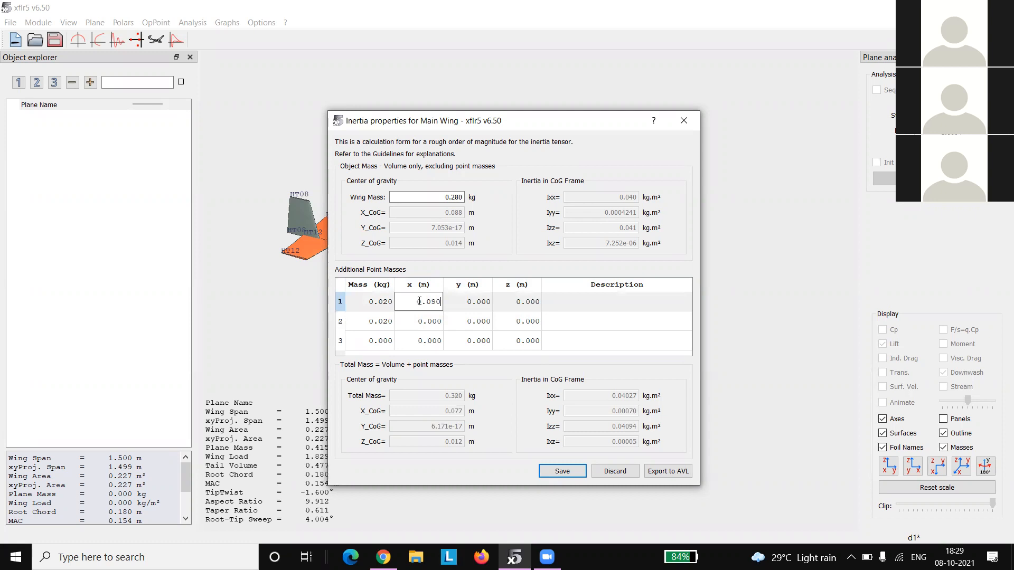
click(435, 321)
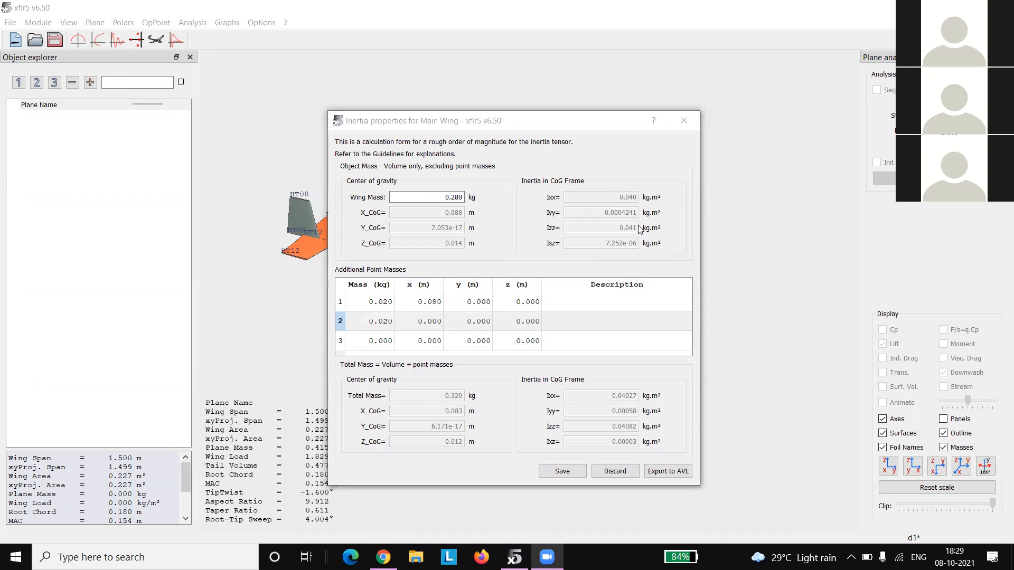
double_click(436, 320)
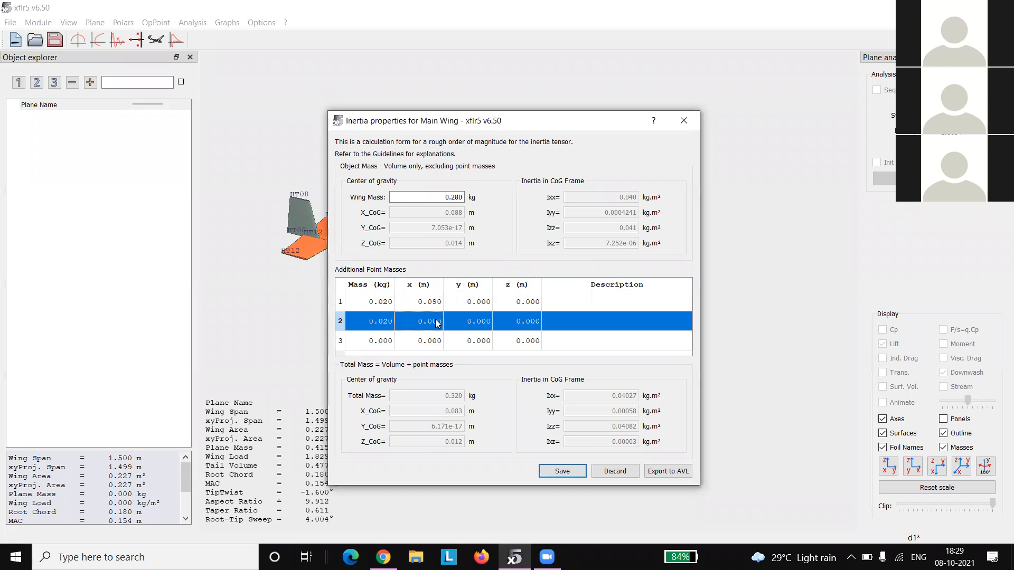
text(0.050)
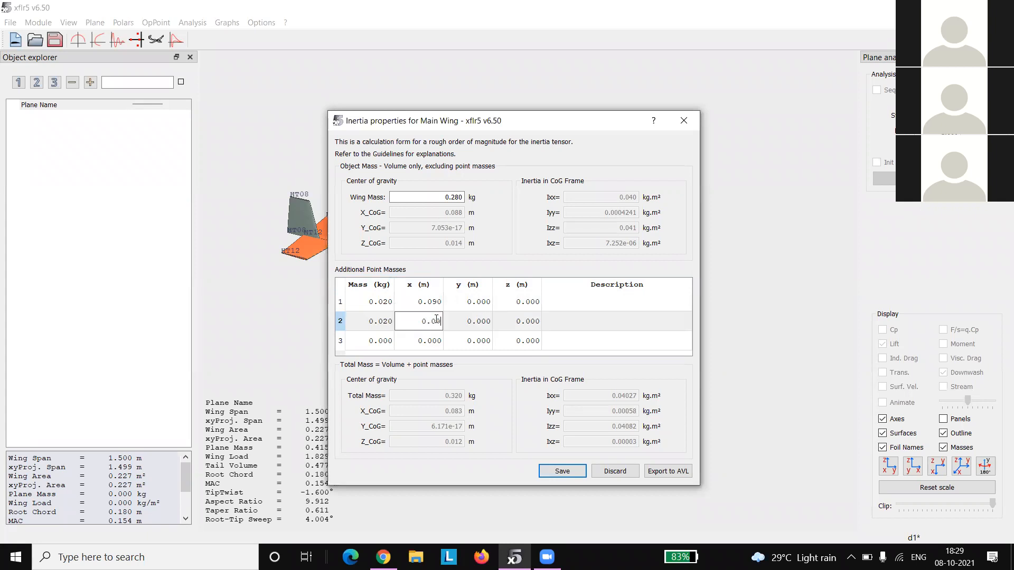
Step: Set the y positions of the two main wing point masses to 0.450 m and -0.450 m
double_click(480, 303)
text(0.45)
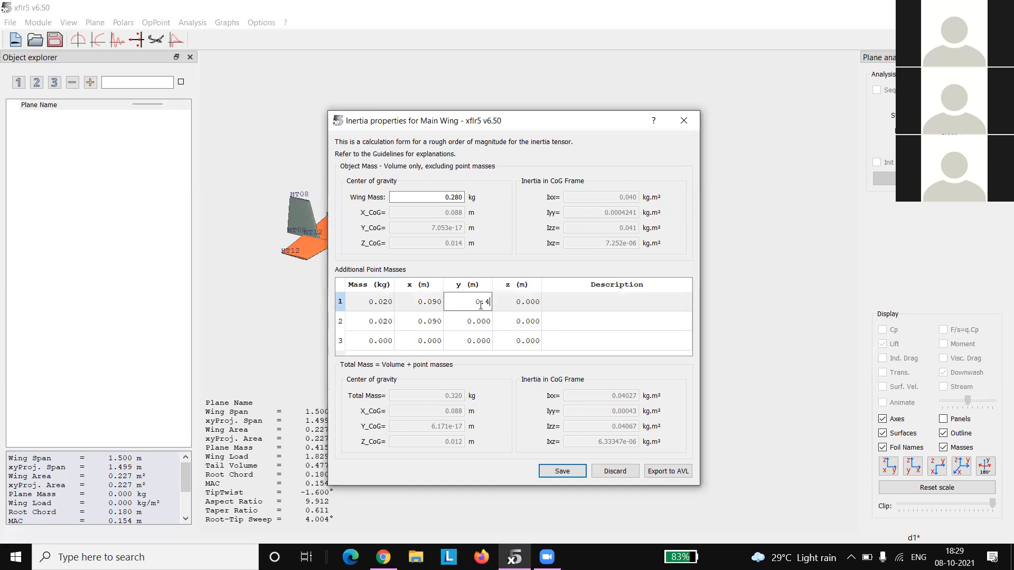
double_click(489, 321)
text(-0.45)
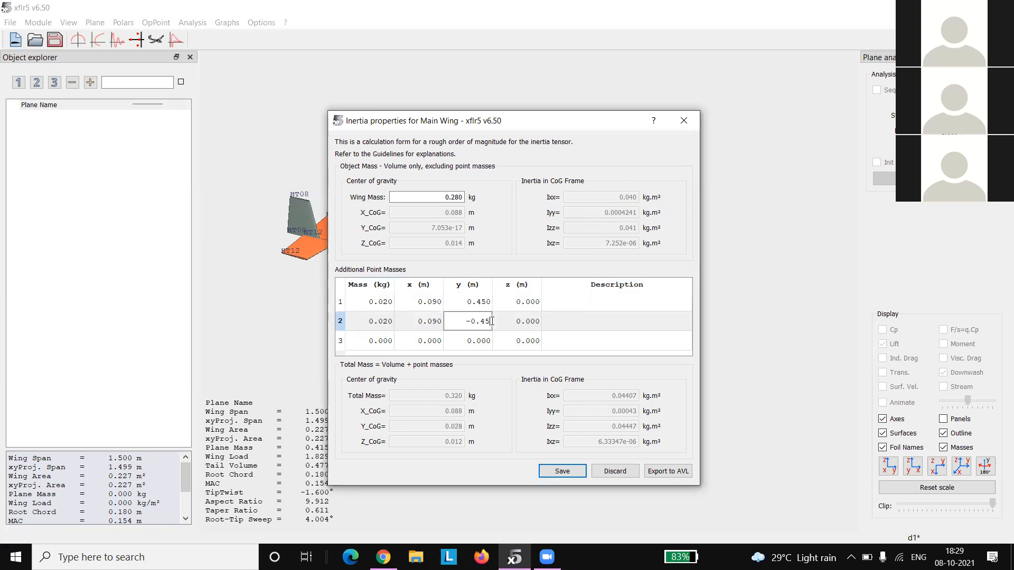
Step: Set the z position of both main wing point masses to 0.018 m
double_click(531, 301)
text(0.18)
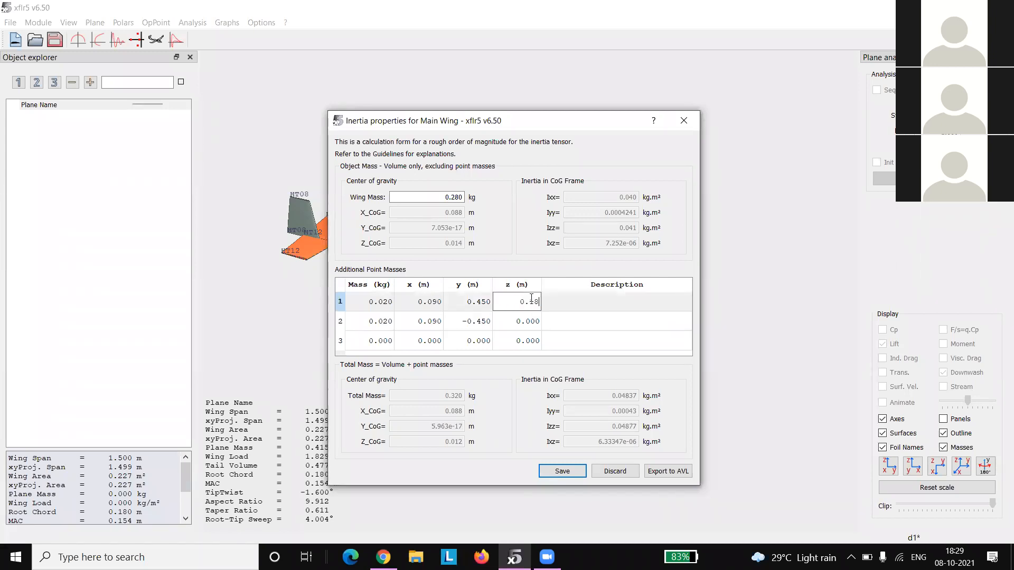
double_click(520, 321)
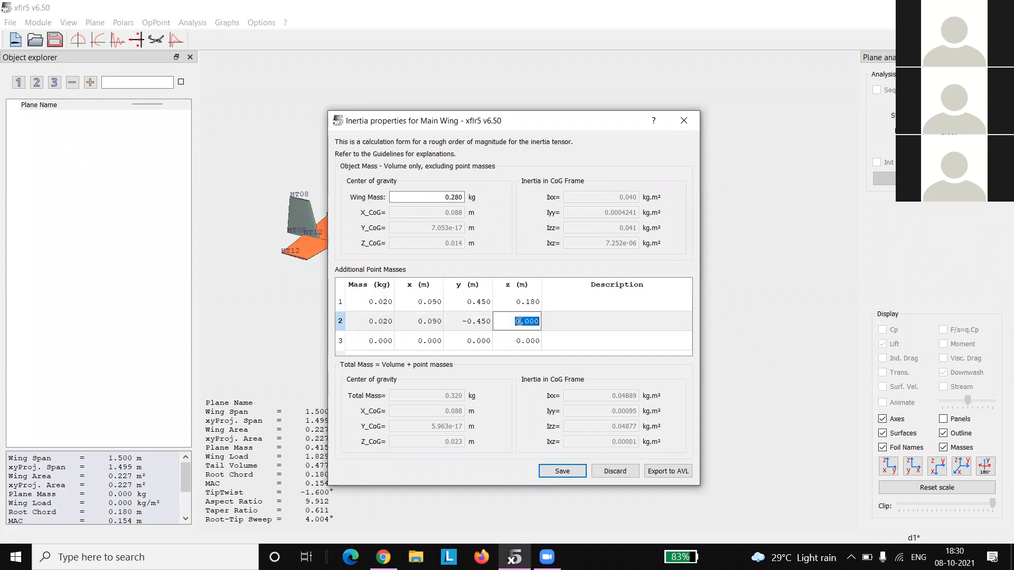
text(0.0)
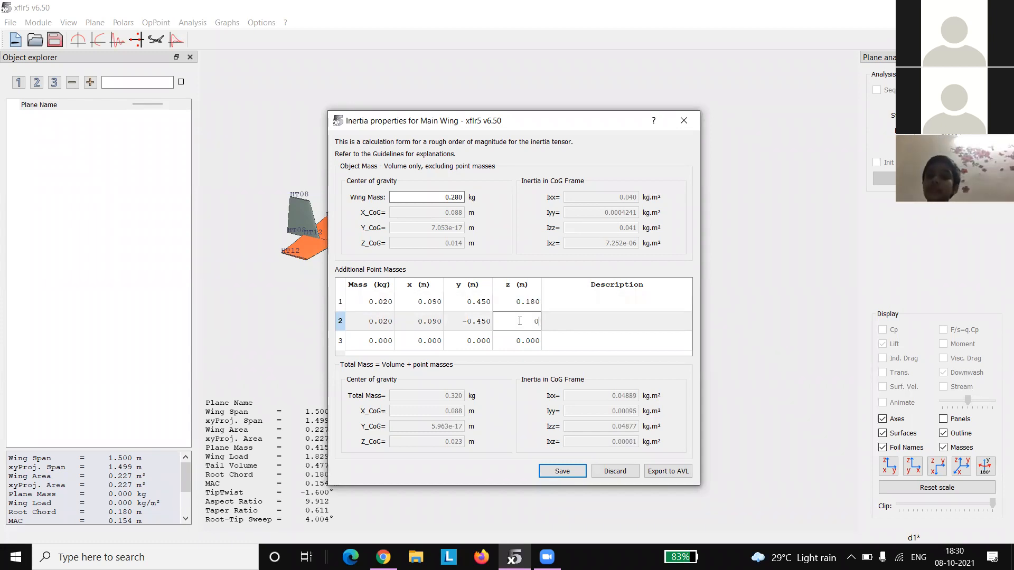
text(18)
double_click(521, 301)
text(0.018)
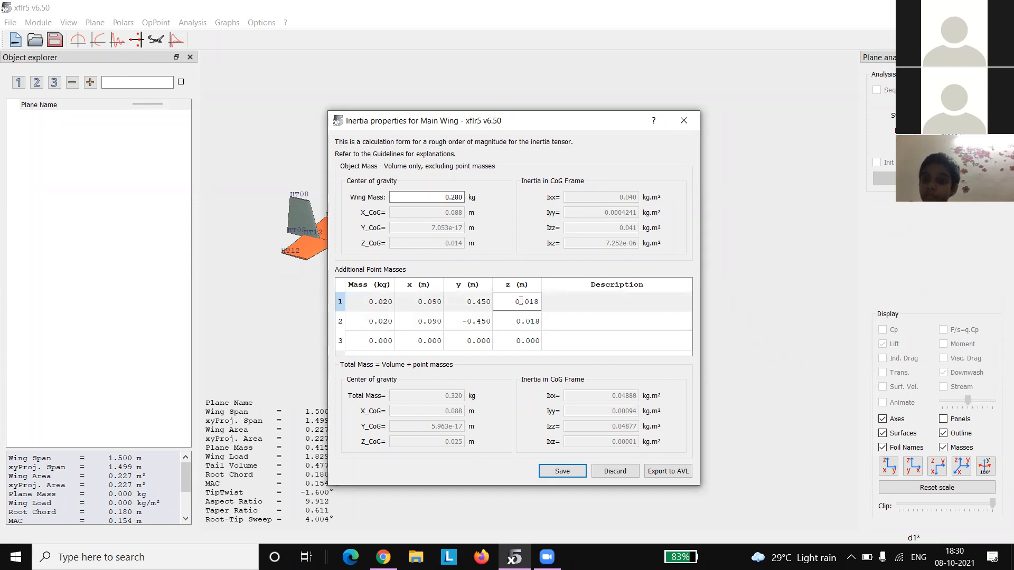
Step: Save the main wing's inertia properties and the plane's overall inertia definition
drag(575, 121, 591, 49)
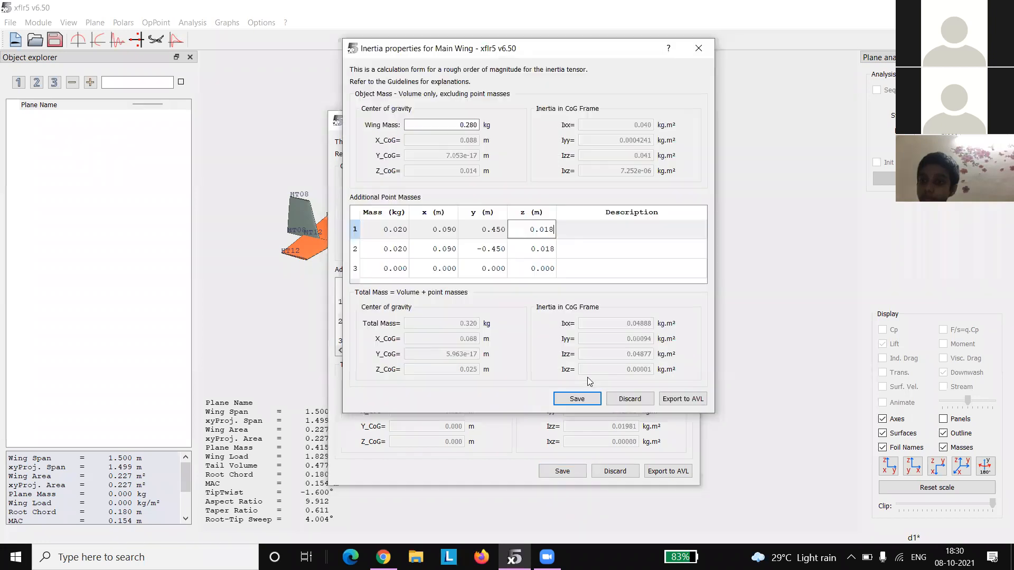
key(Return)
click(577, 399)
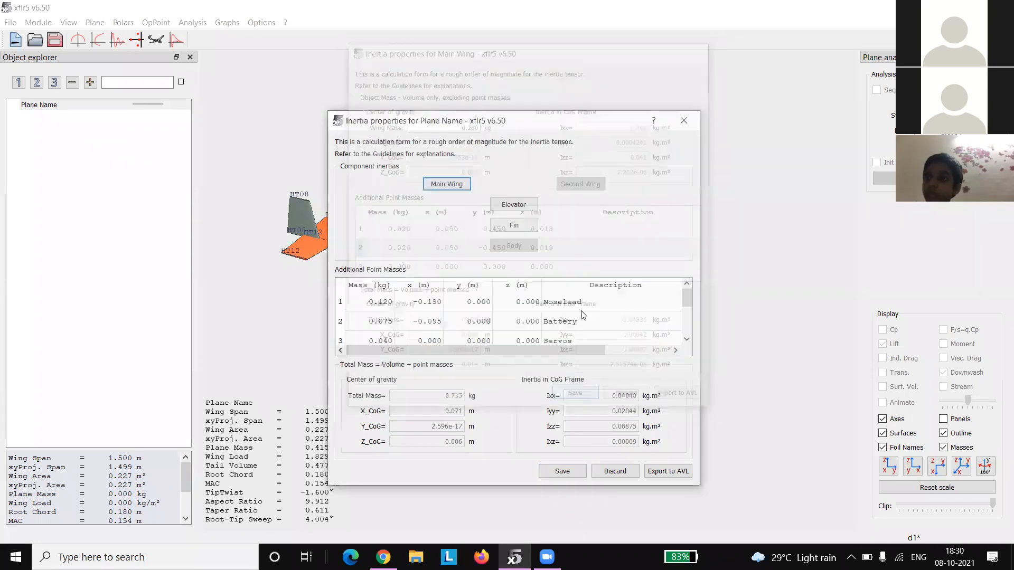
drag(545, 126, 552, 52)
click(569, 398)
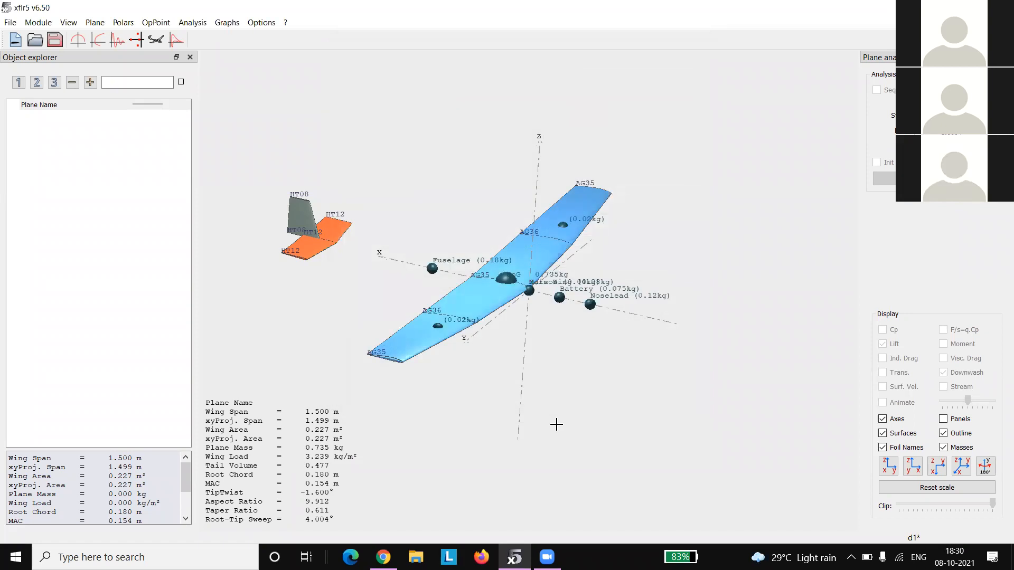
click(561, 337)
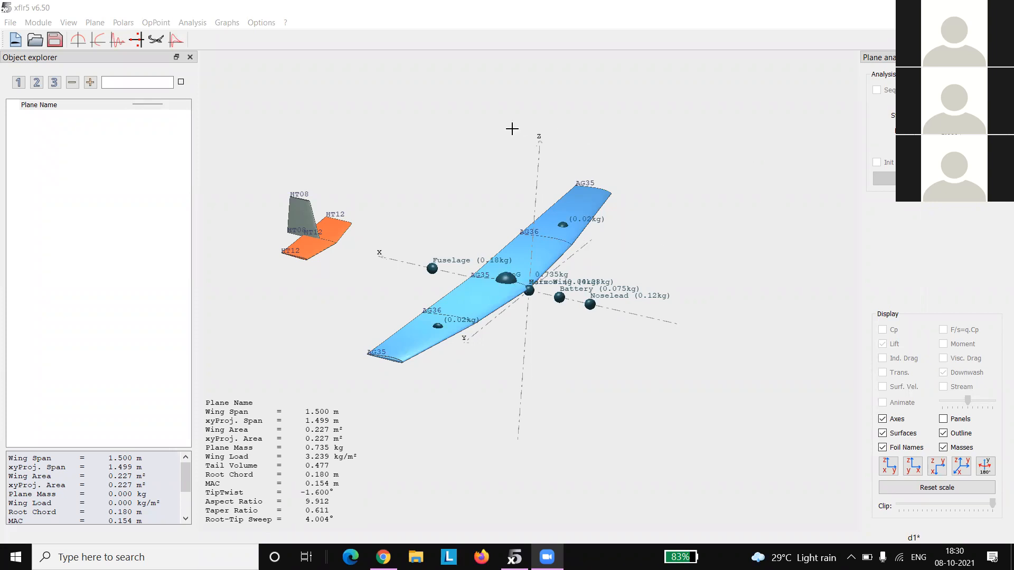
Step: Save the d1 project with the updated plane definition
click(60, 41)
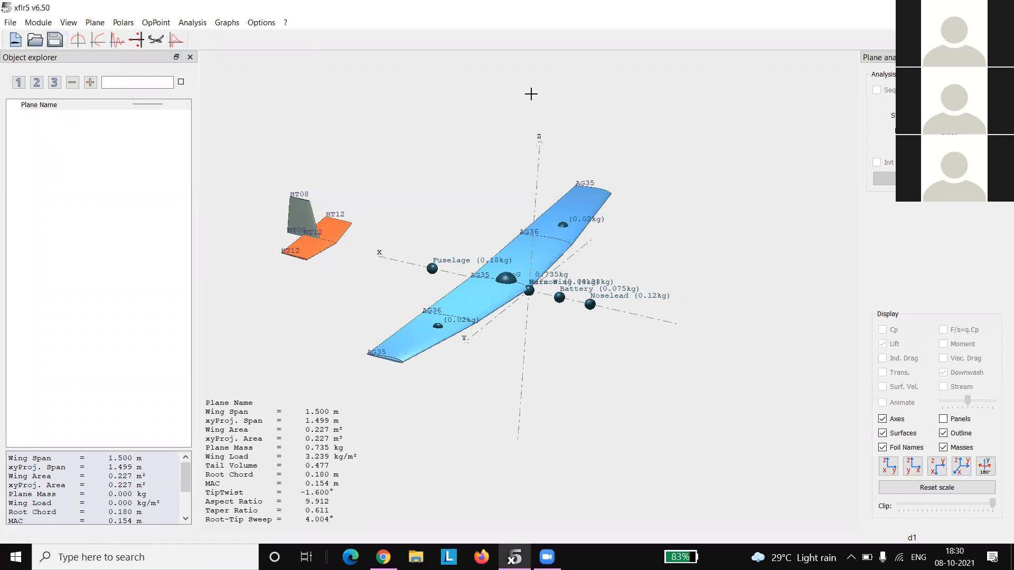
Step: Move the 3D view's light source to an x position of about 0.0 m in the light options
right_click(495, 24)
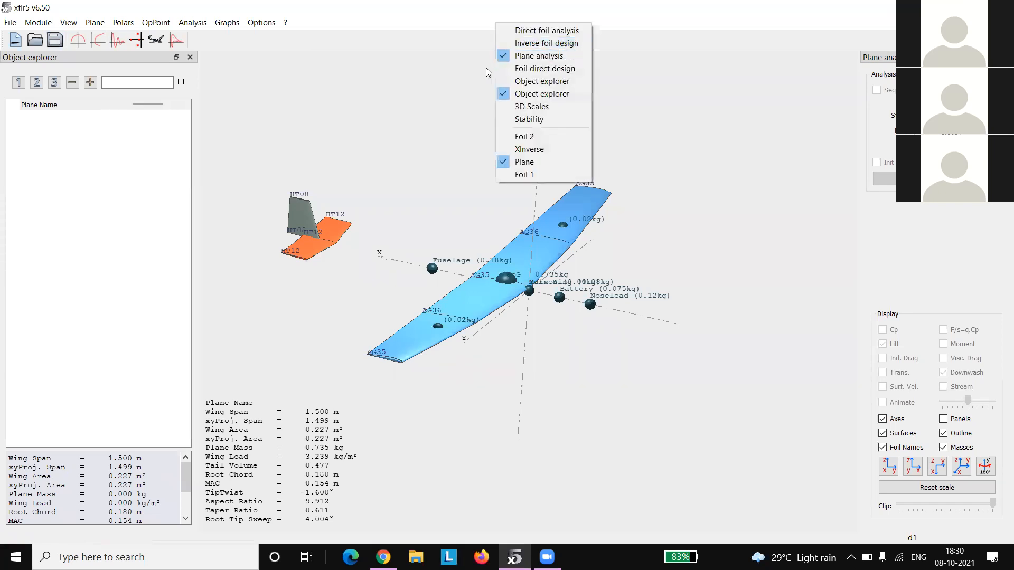
right_click(385, 104)
mouse_move(489, 113)
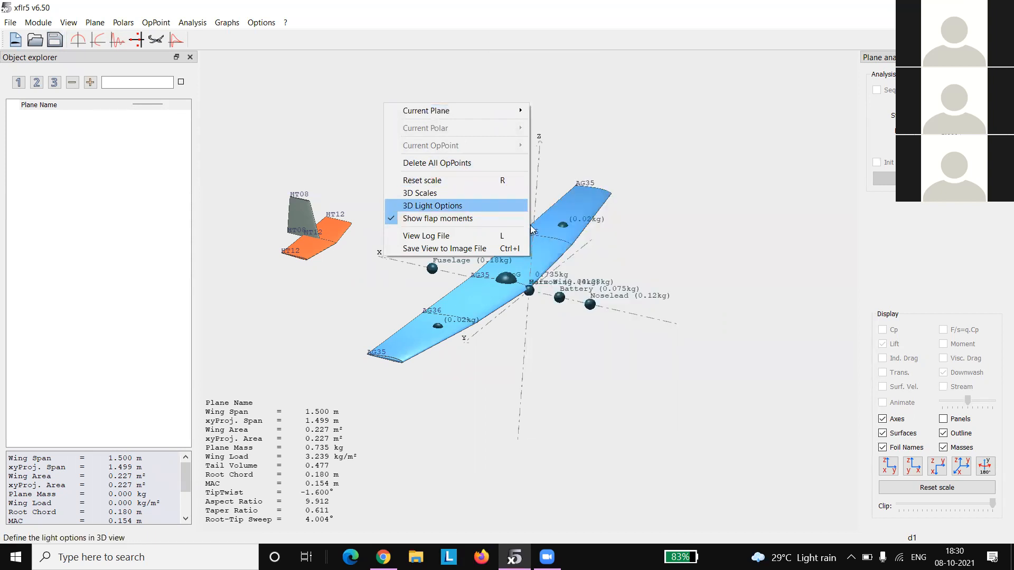
right_click(575, 116)
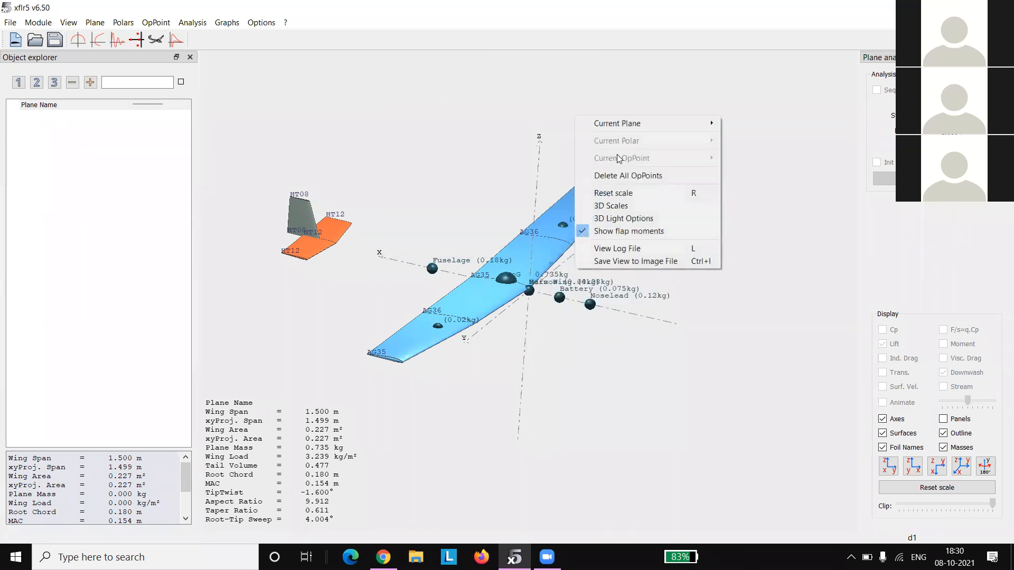
click(628, 216)
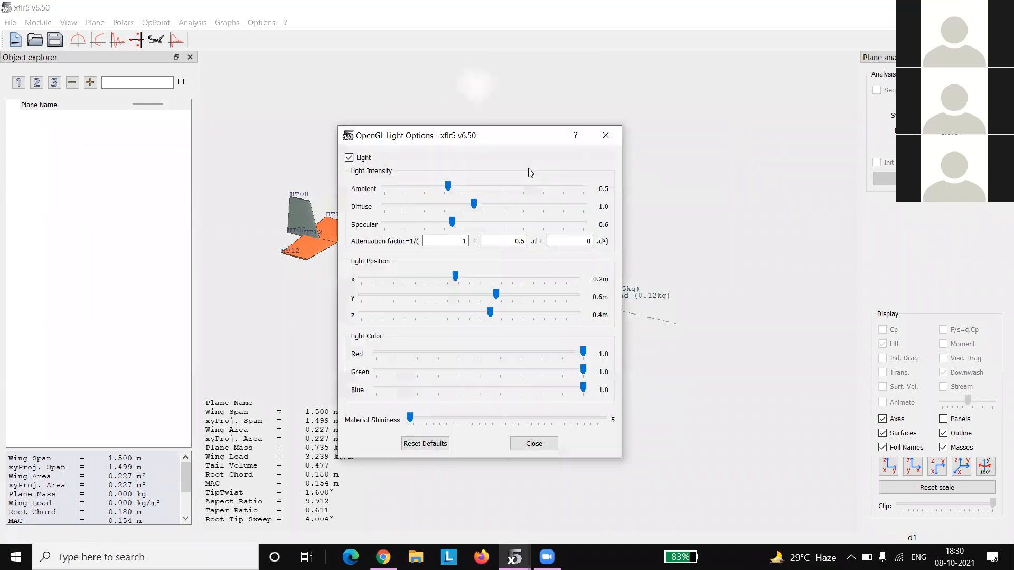
drag(534, 130, 814, 103)
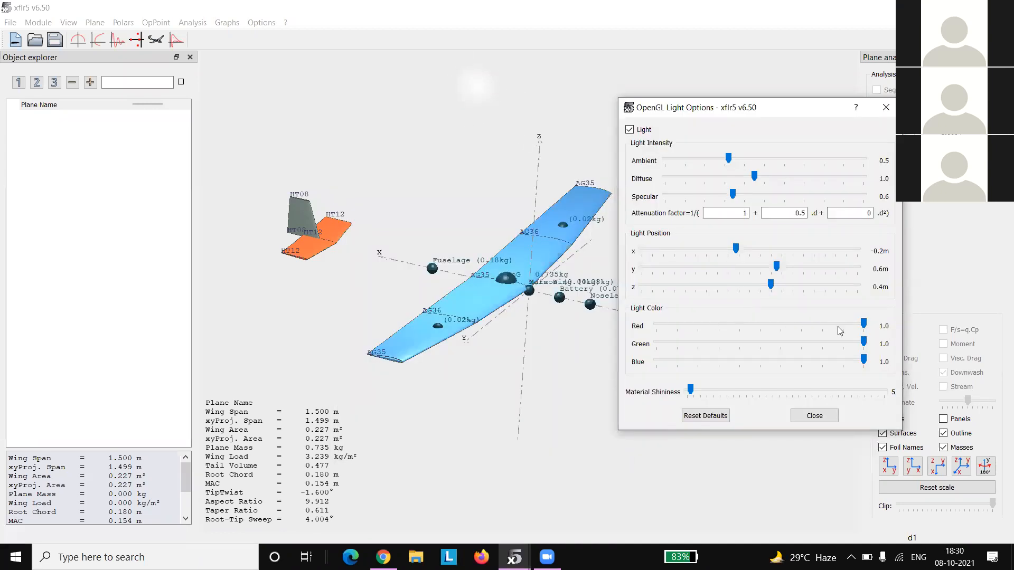
drag(736, 249, 752, 254)
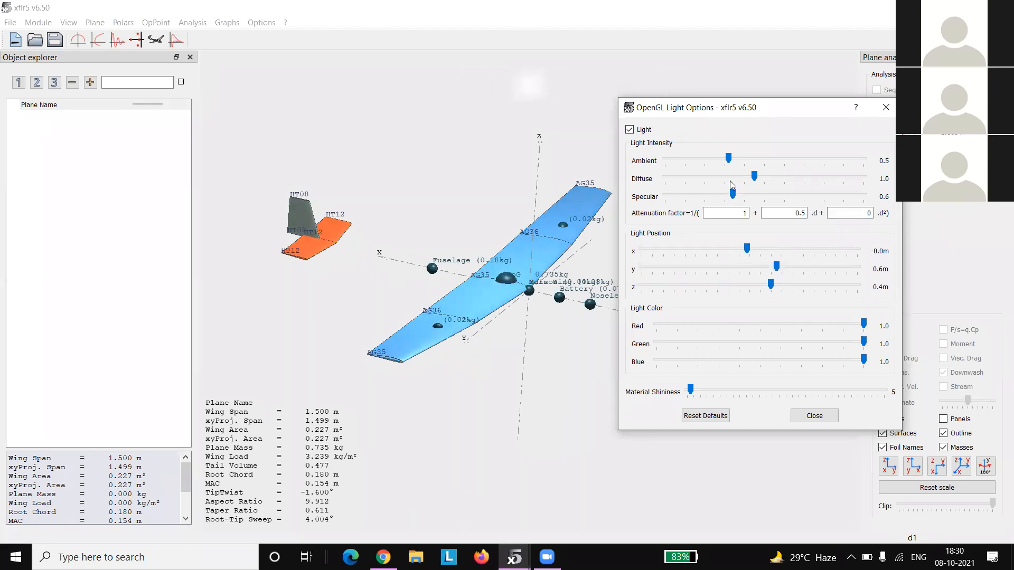
drag(741, 109, 687, 98)
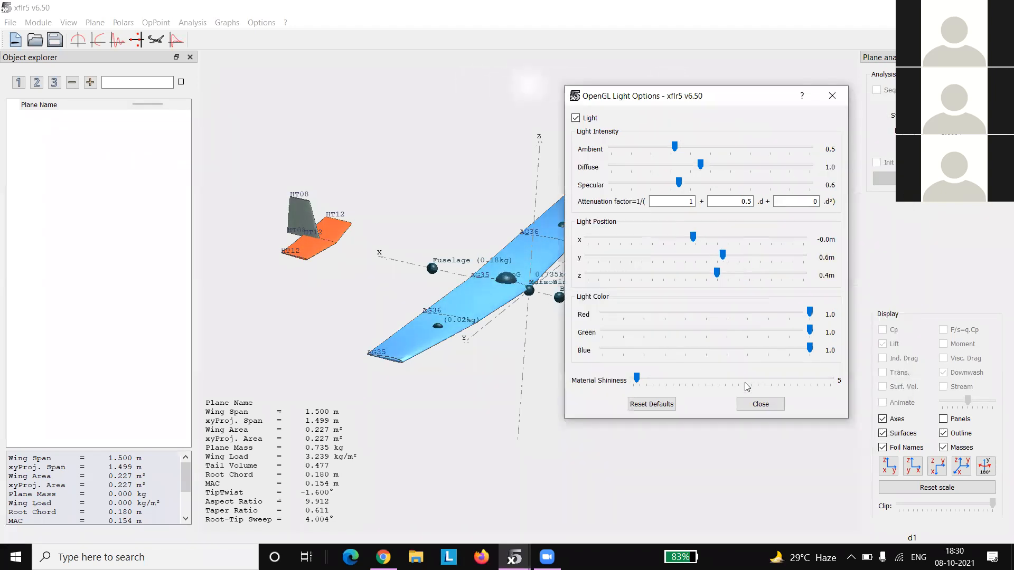
click(759, 405)
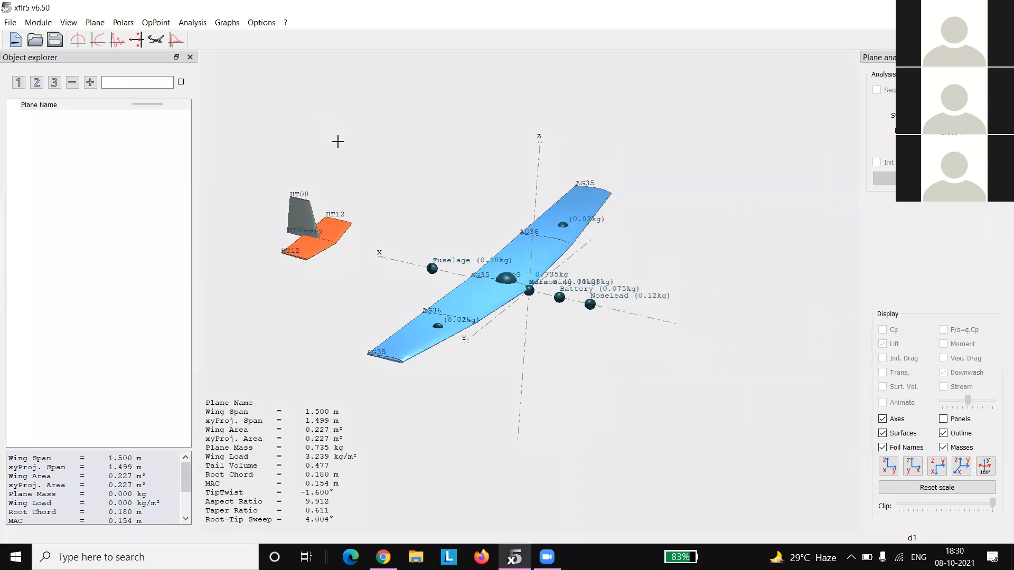
right_click(338, 141)
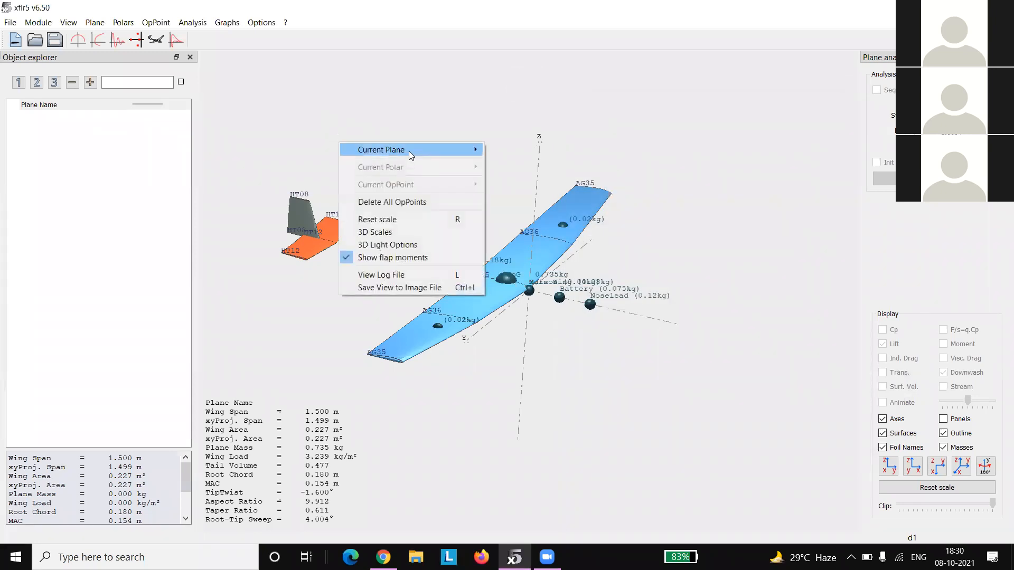
click(511, 167)
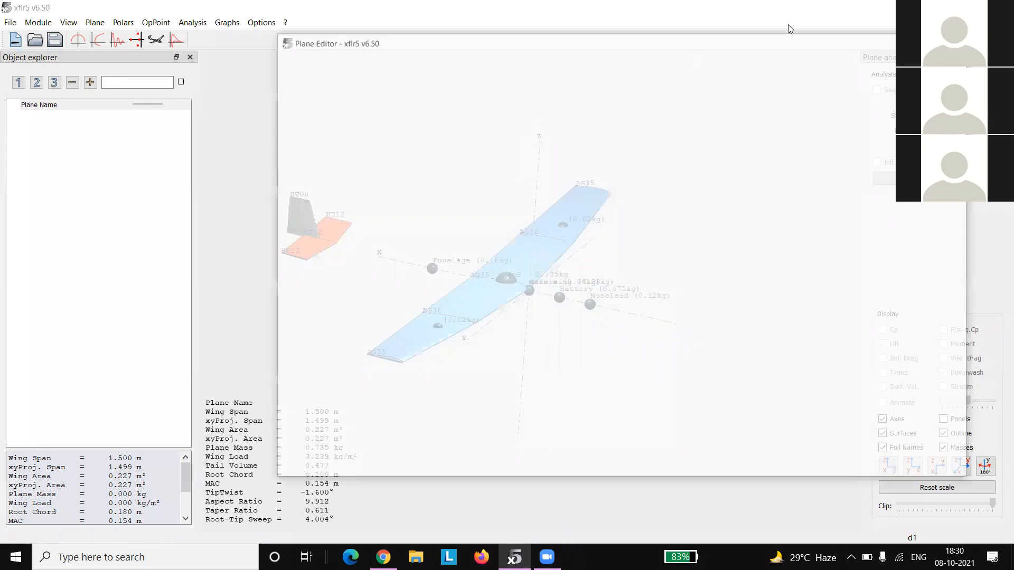
key(Escape)
right_click(533, 117)
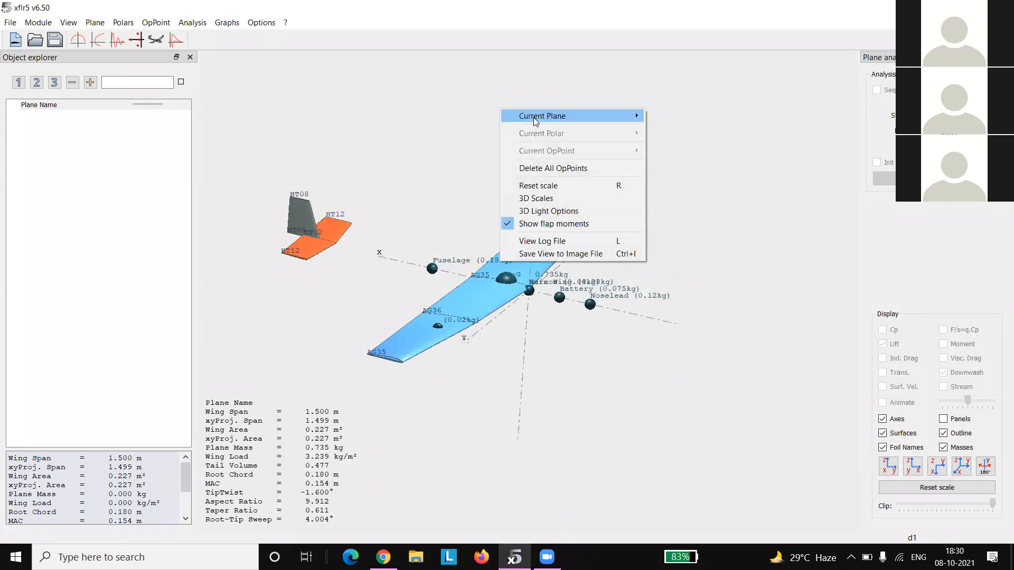
mouse_move(636, 114)
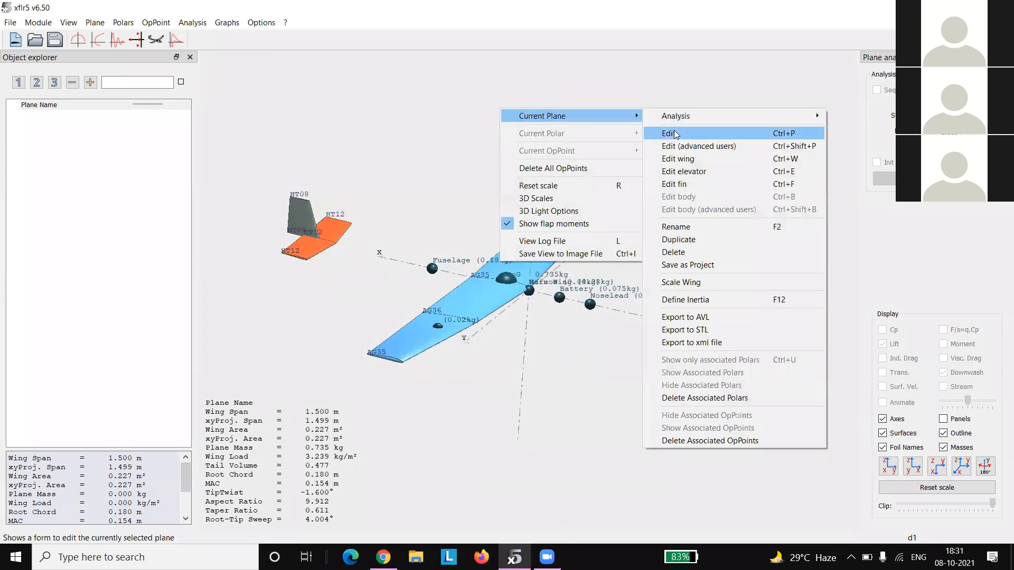
click(674, 133)
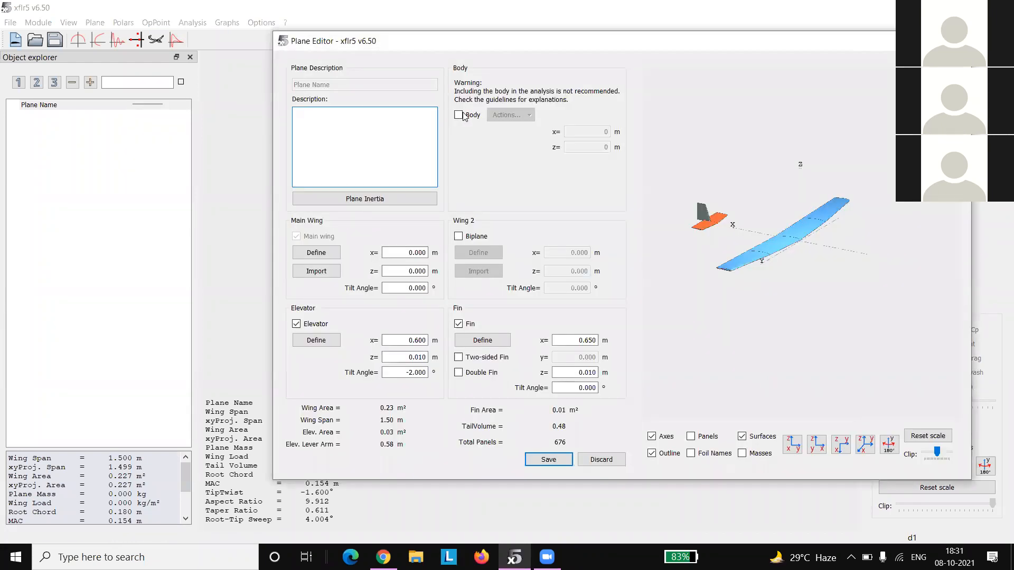
click(459, 116)
click(459, 115)
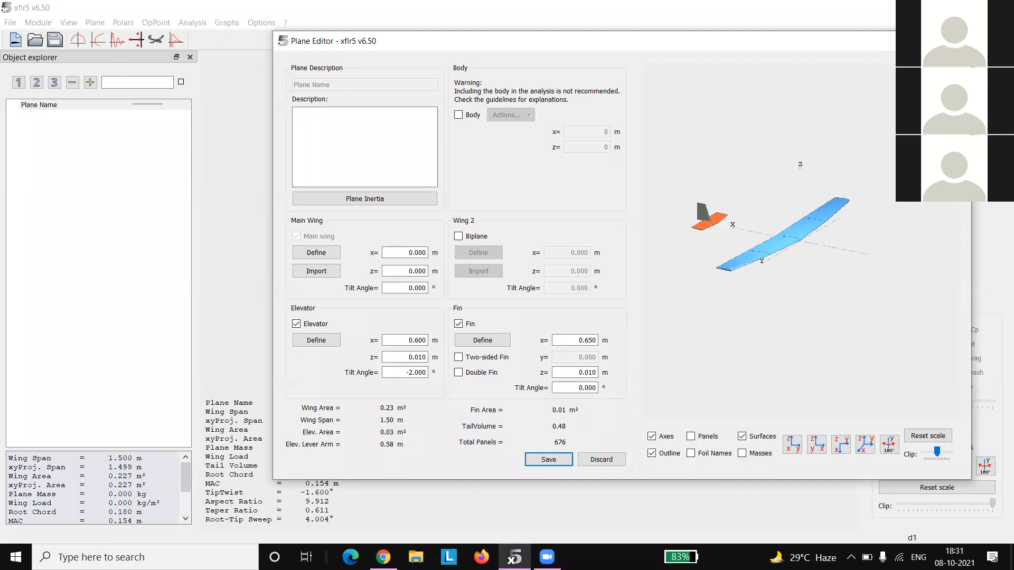
click(960, 41)
click(621, 280)
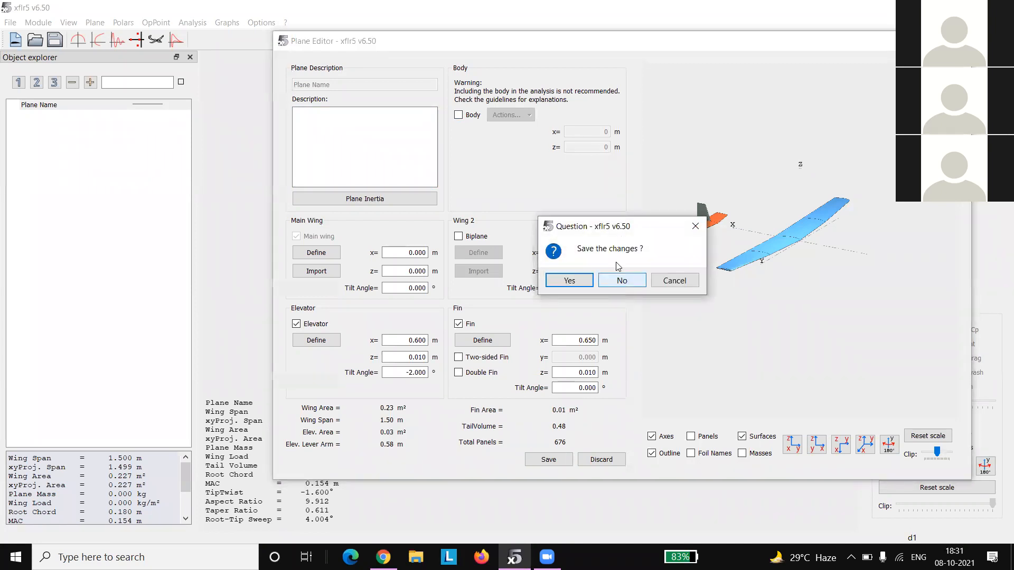
Step: Review the plane's inertia definition, checking the additional point masses, their x positions and the centre of gravity
right_click(475, 191)
mouse_move(480, 195)
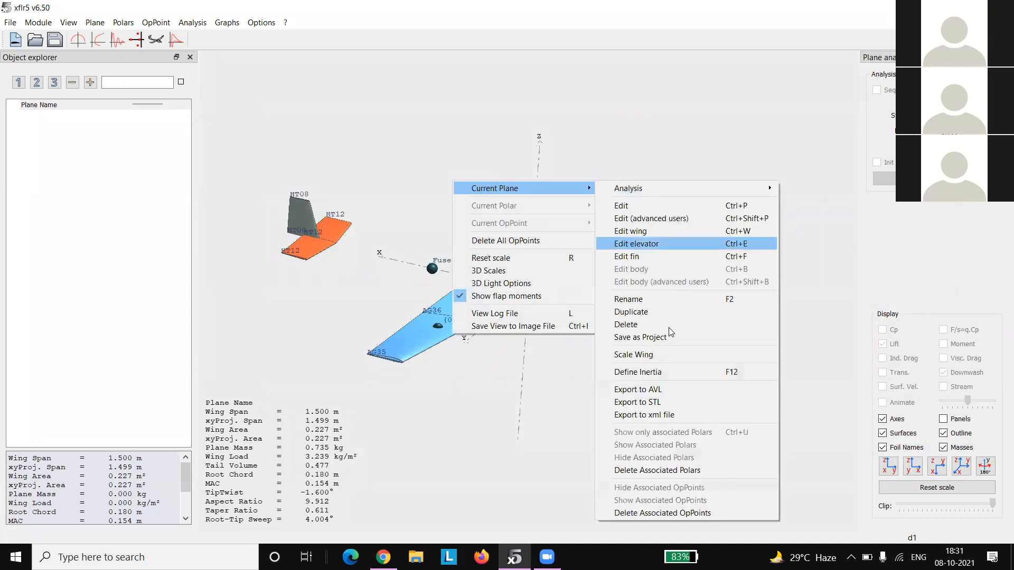
click(670, 371)
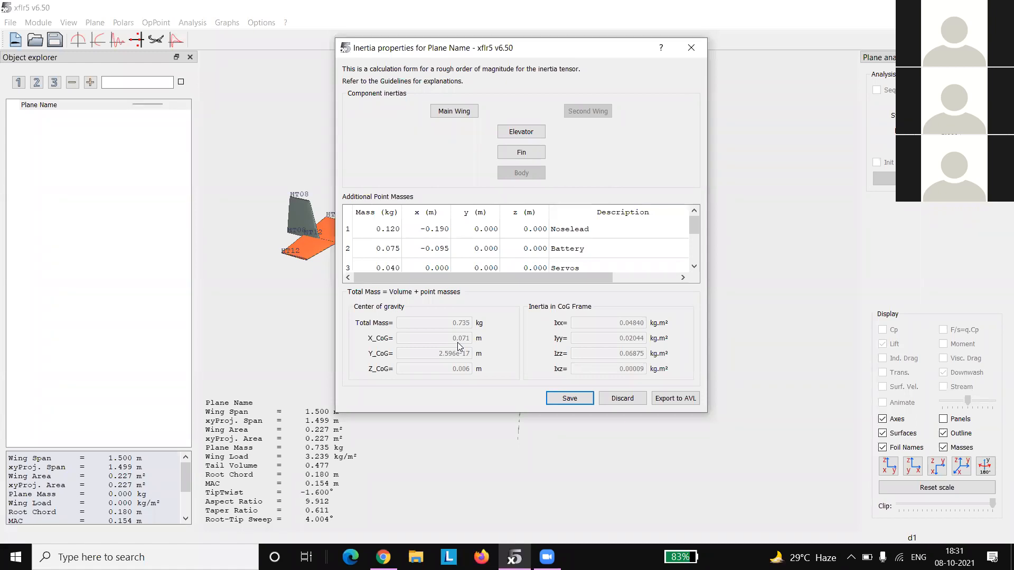
scroll(501, 252, down, 1)
scroll(501, 252, up, 1)
scroll(447, 248, down, 1)
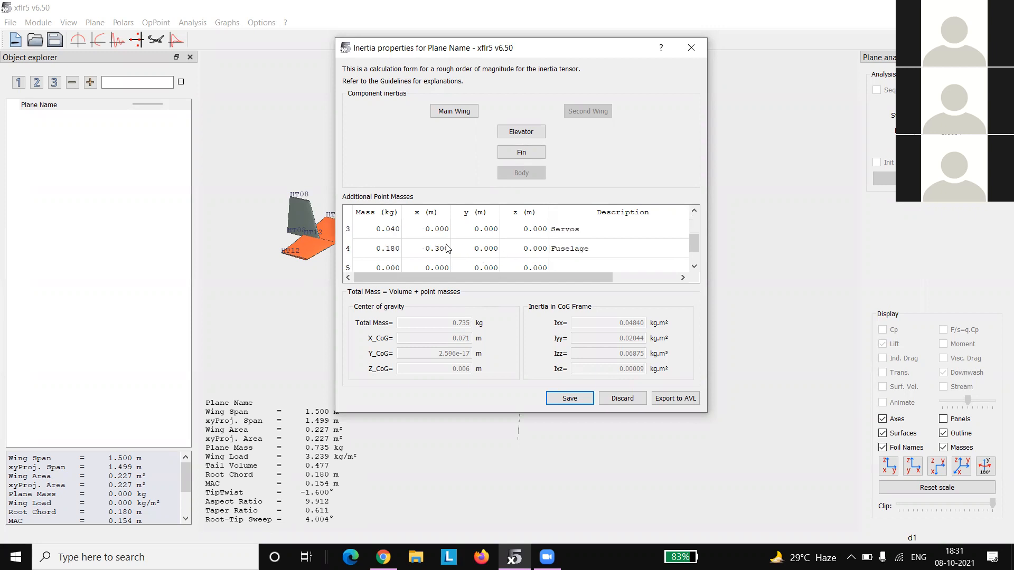
scroll(424, 258, up, 1)
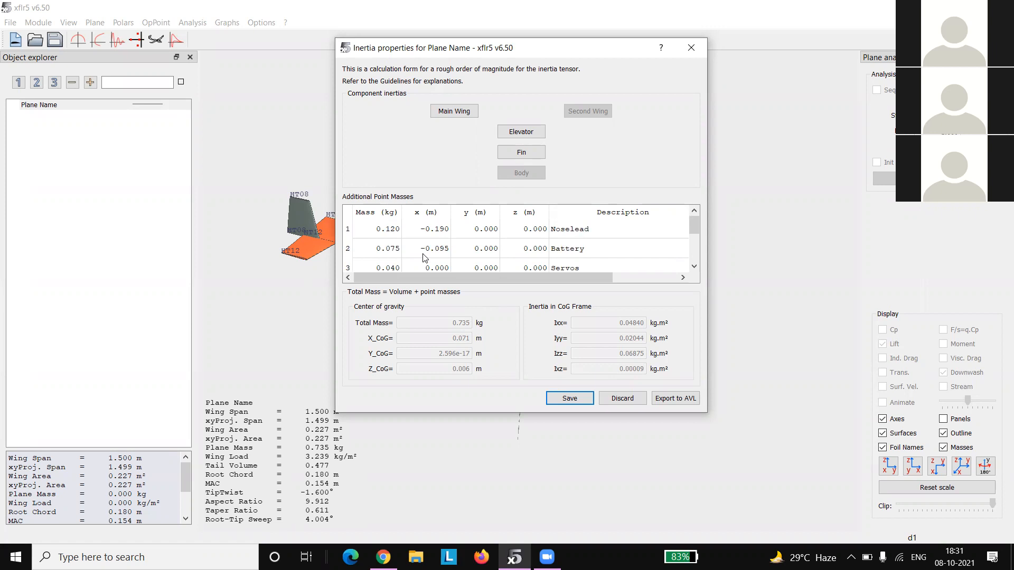
scroll(425, 257, down, 1)
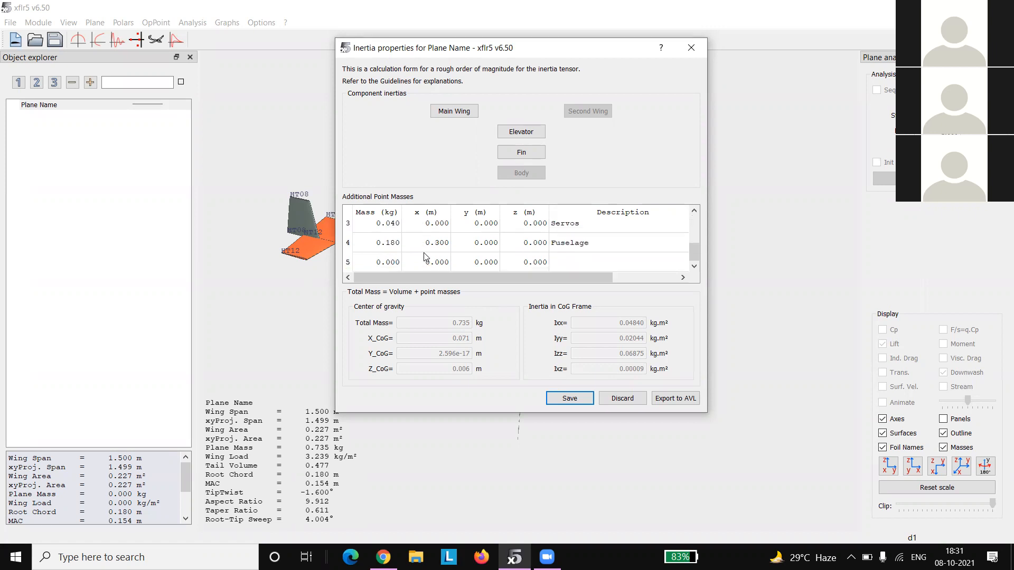
click(691, 48)
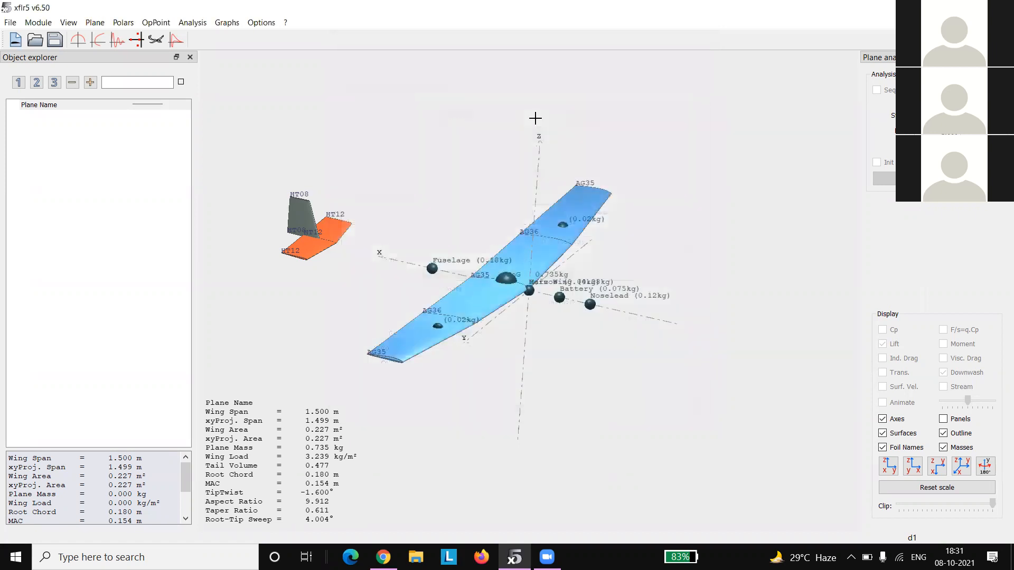
Step: Define a new plane analysis of Type 2 (Fixed Lift) using the Ring vortex (VLM2) method
click(188, 25)
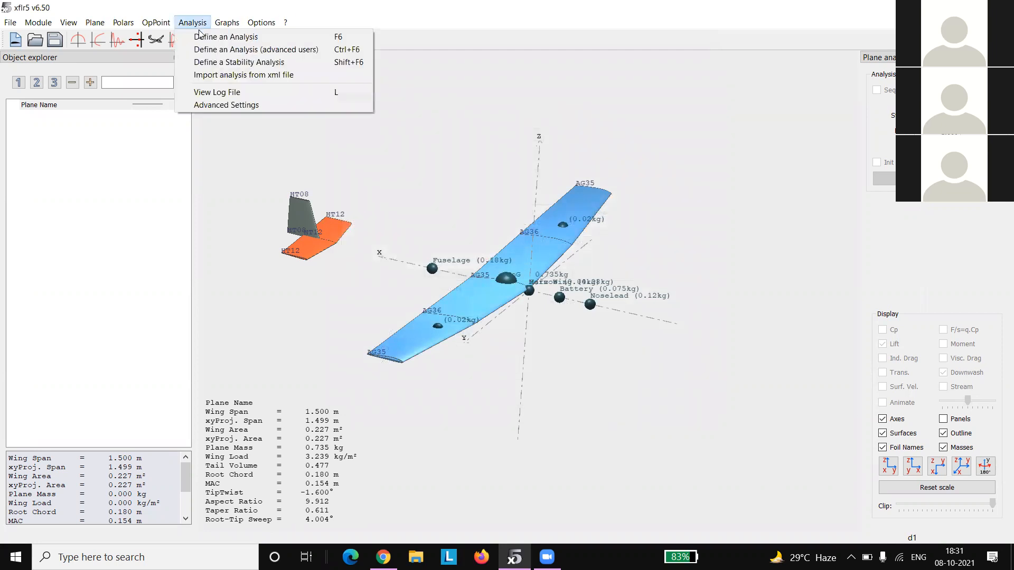
click(204, 38)
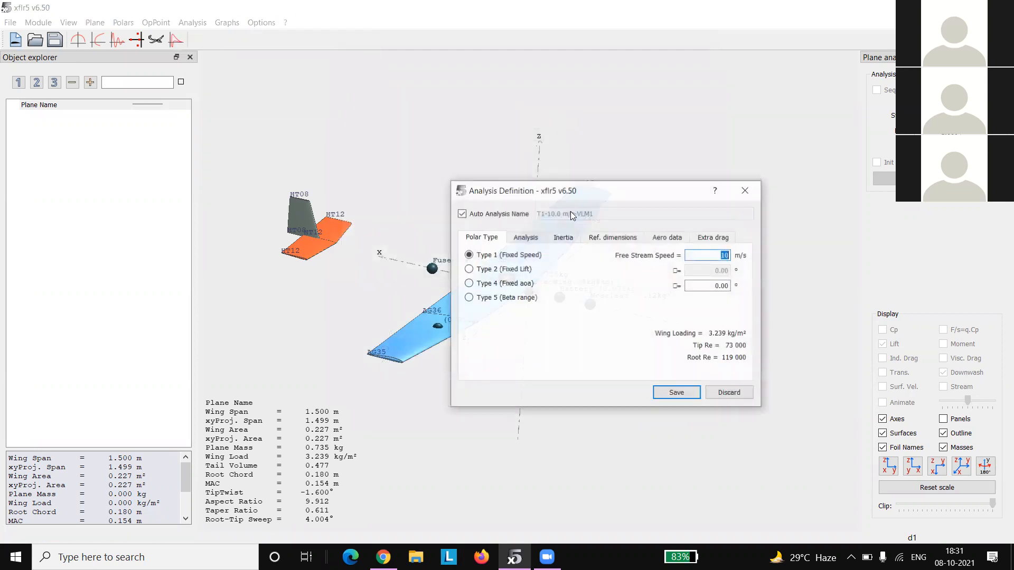
click(526, 236)
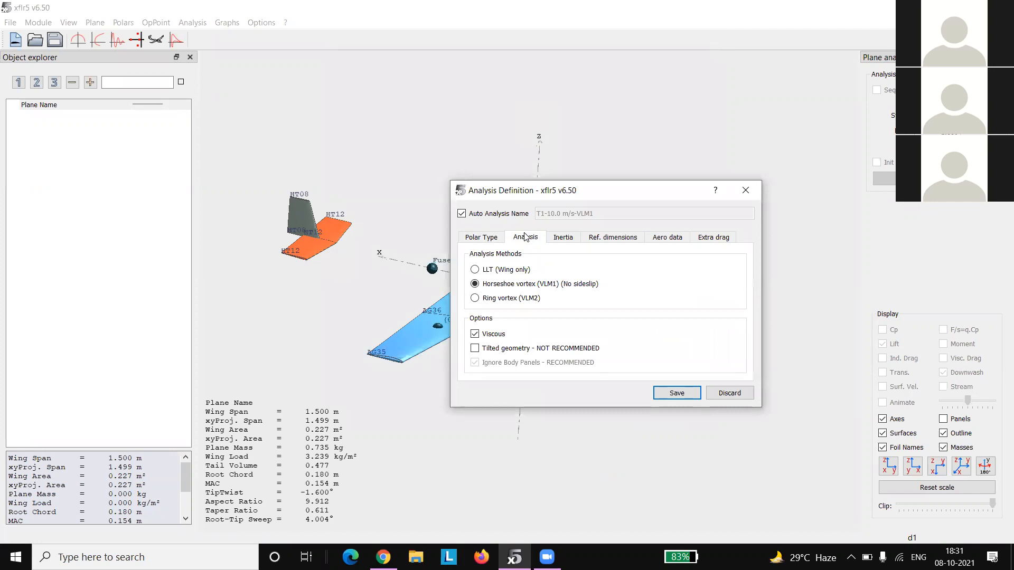
click(497, 237)
click(490, 272)
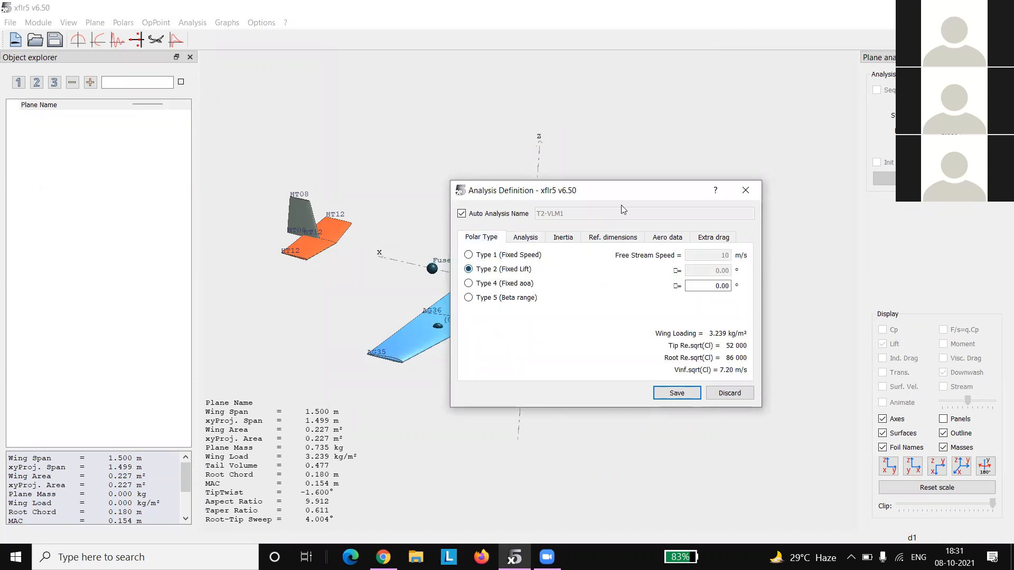
drag(616, 191, 609, 94)
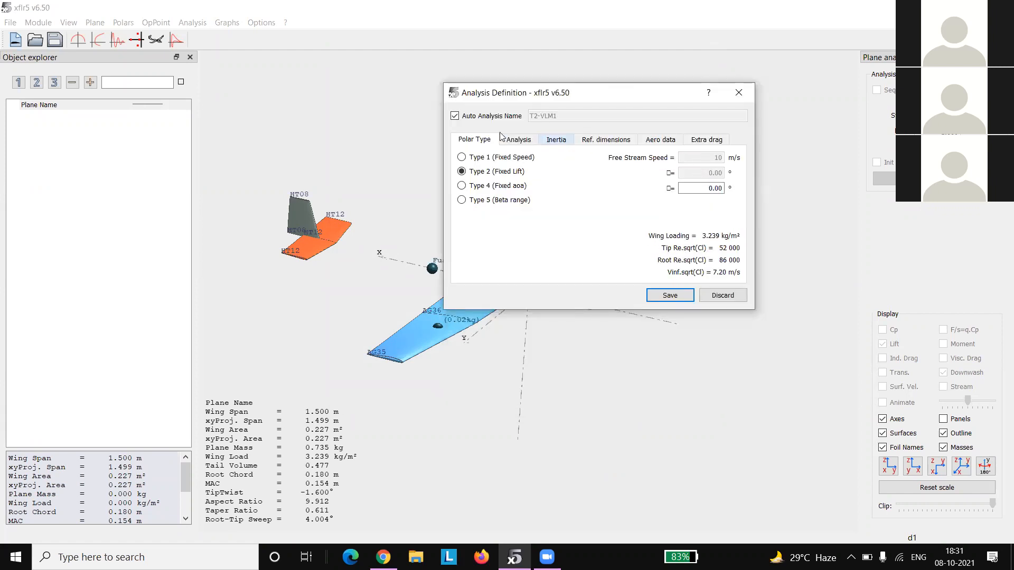
click(527, 140)
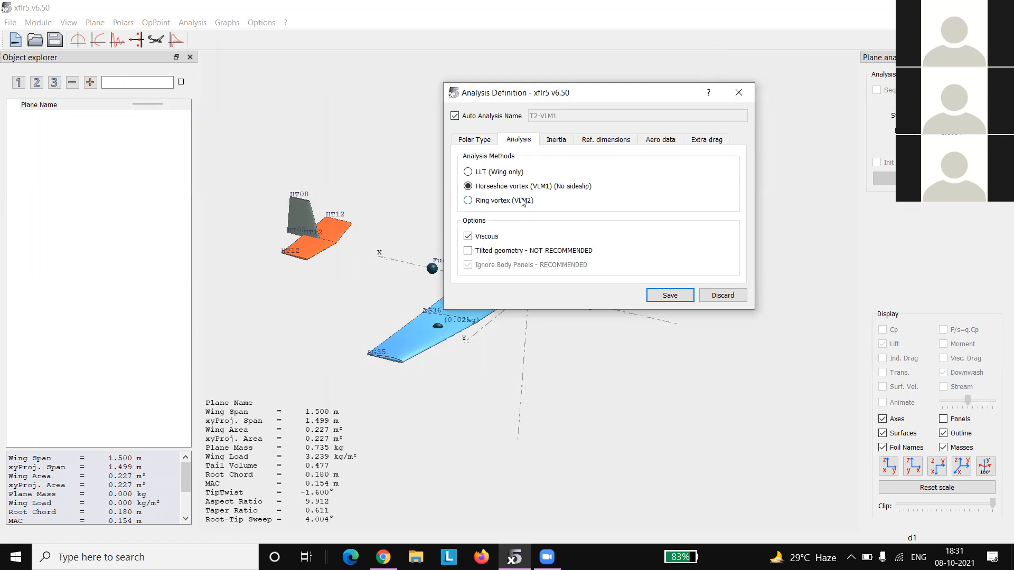
click(499, 203)
Step: Set the analysis reference dimensions to Wing Planform and save the analysis definition
click(565, 141)
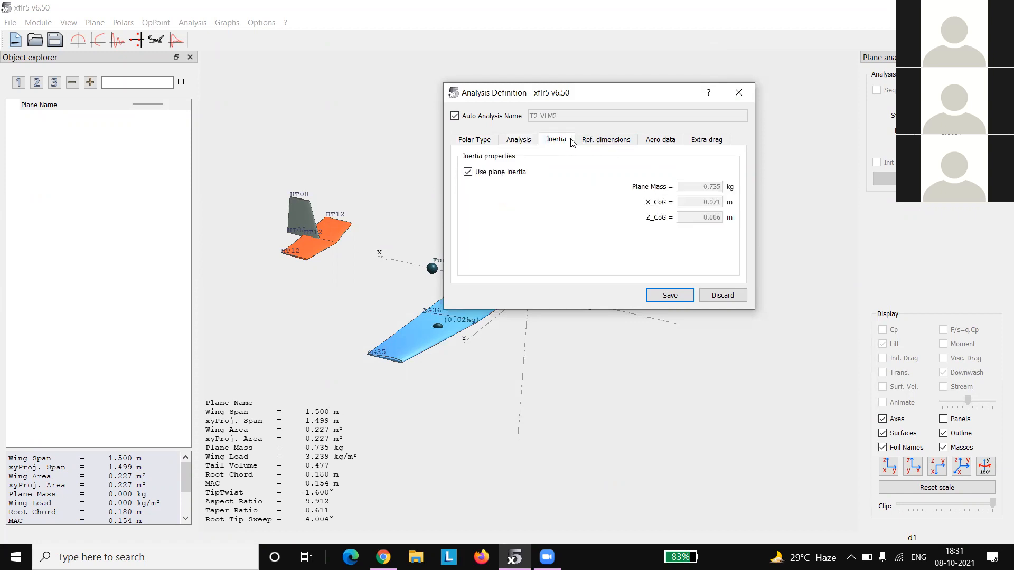
click(608, 143)
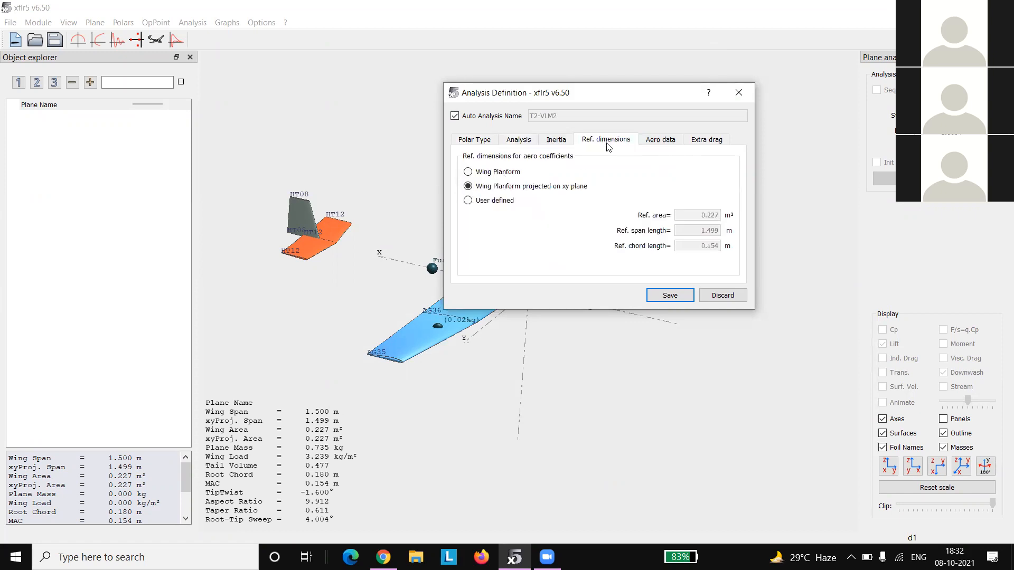
click(499, 173)
click(665, 140)
click(706, 139)
click(668, 140)
click(707, 140)
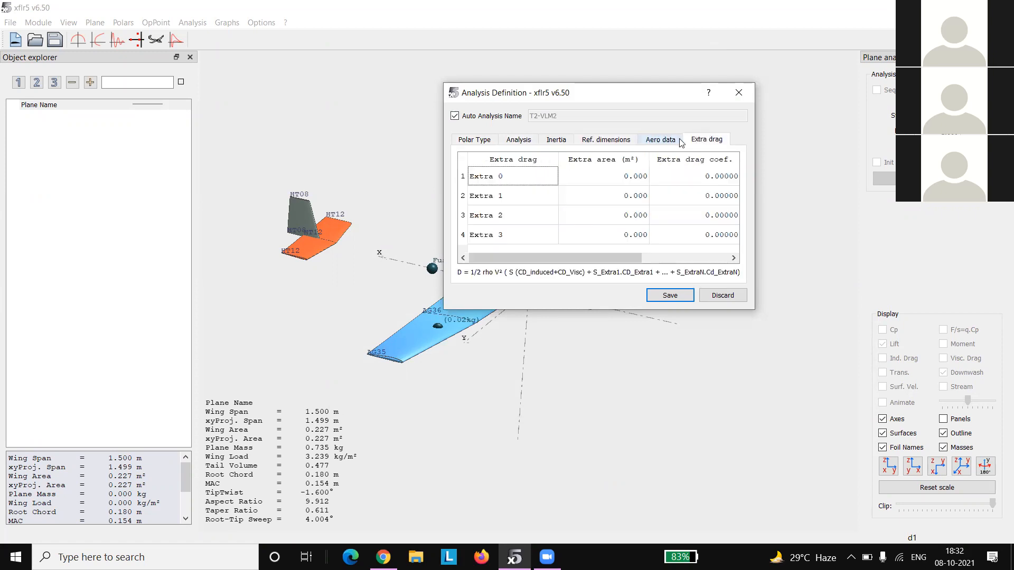
click(663, 140)
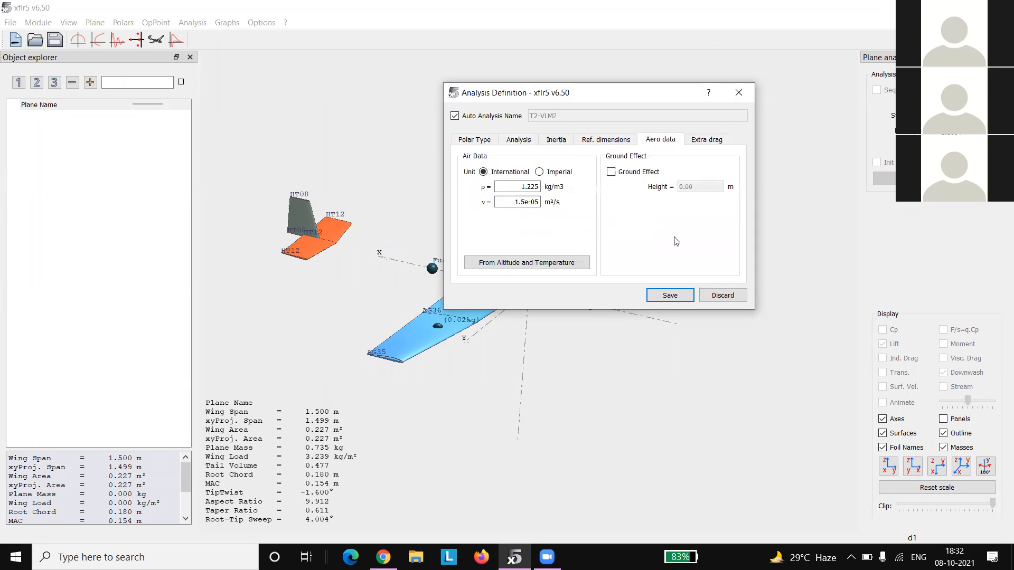
click(671, 294)
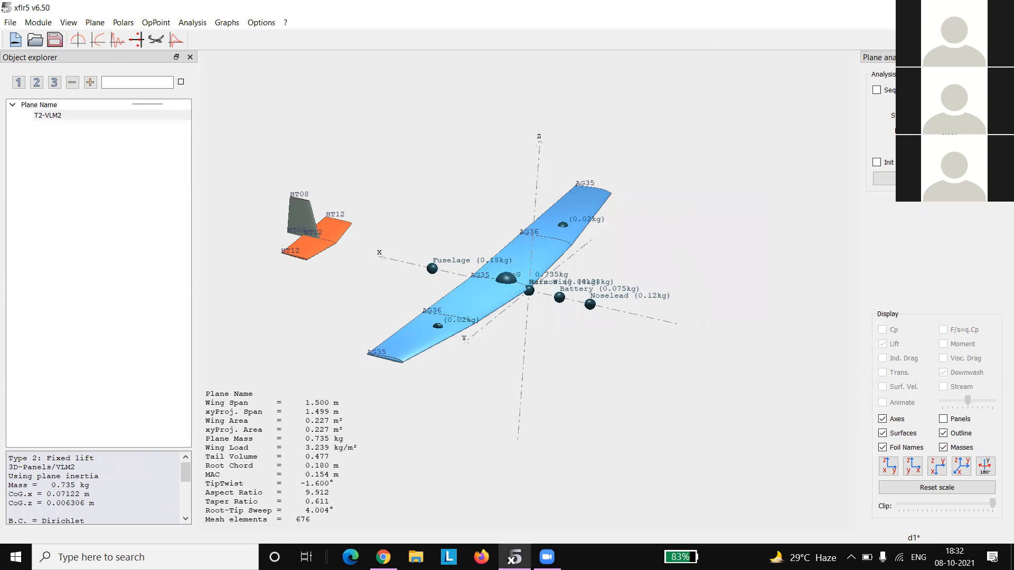
Step: Run the fixed-lift VLM2 analysis over a sequence of angles of attack
click(886, 93)
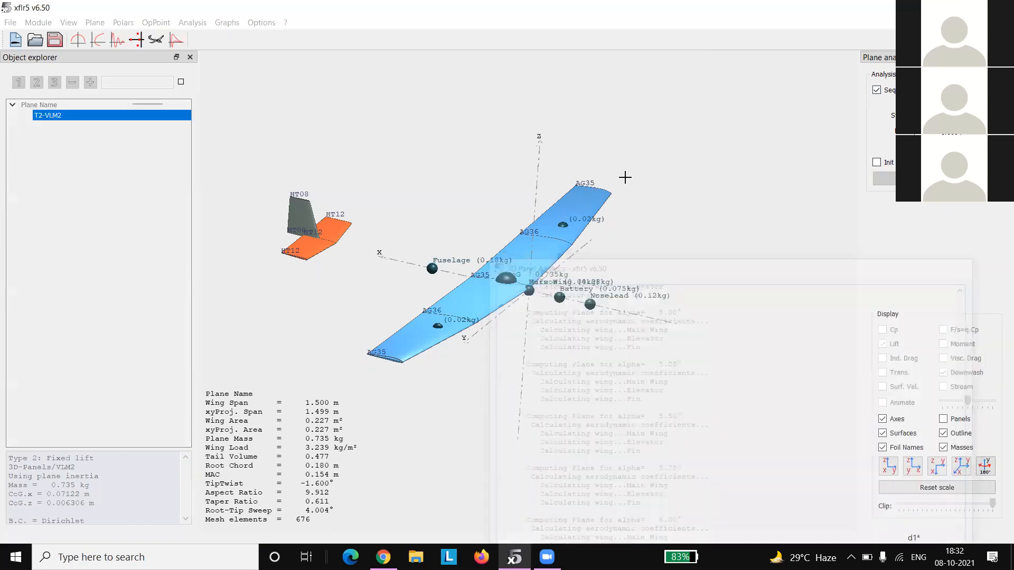
scroll(500, 179, down, 4)
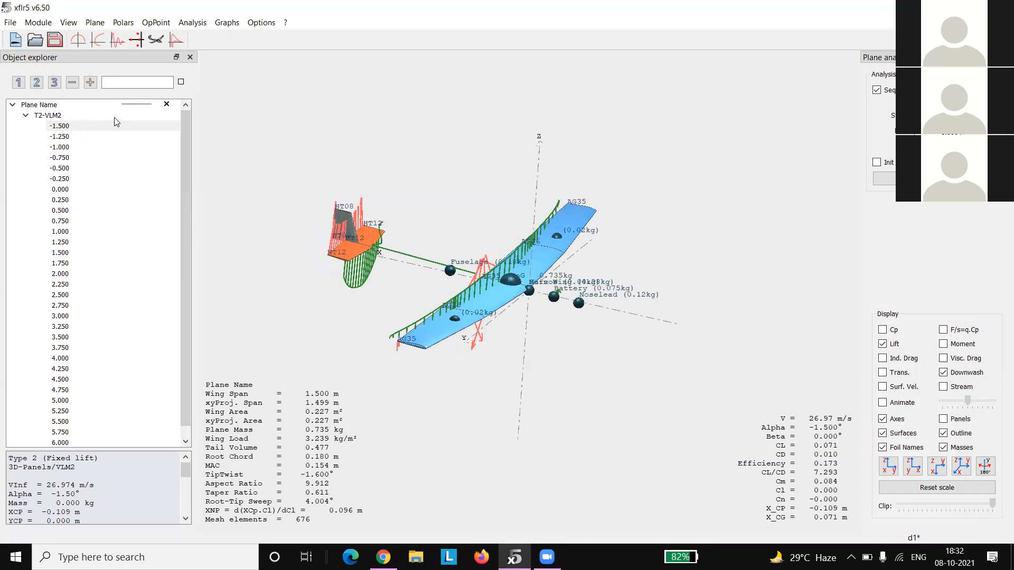
Step: Examine the lift and downwash on the plane at several operating points of the T2-VLM2 polar, ending at an angle of 0.250°
click(137, 105)
scroll(74, 206, down, 1)
click(67, 200)
click(67, 138)
click(74, 200)
click(64, 252)
click(60, 338)
click(63, 368)
click(84, 263)
click(84, 220)
click(150, 189)
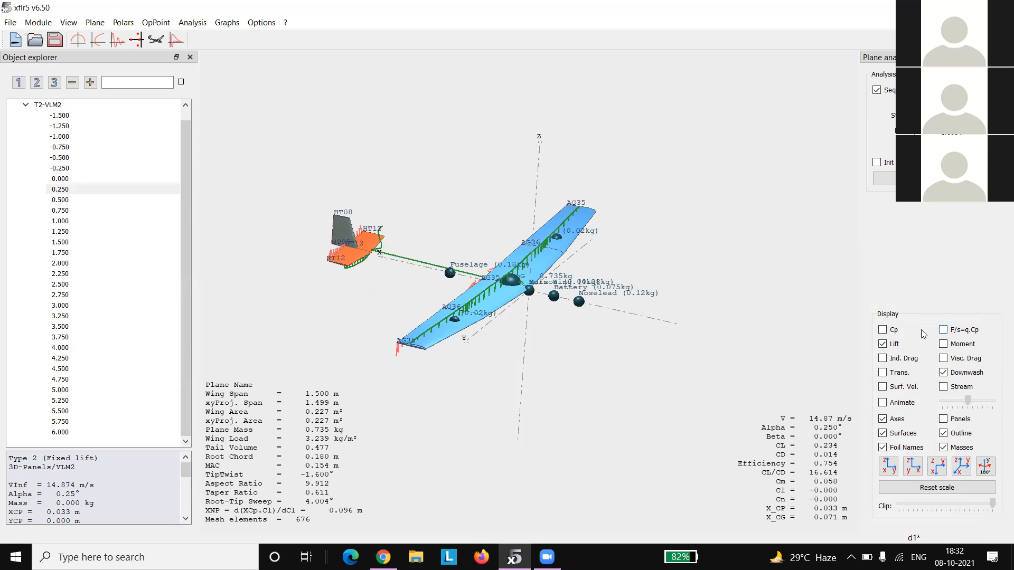
Step: Display the Cp distribution on the plane, and replace it with streamlines over the visible surfaces at the 4.250° operating point
click(881, 330)
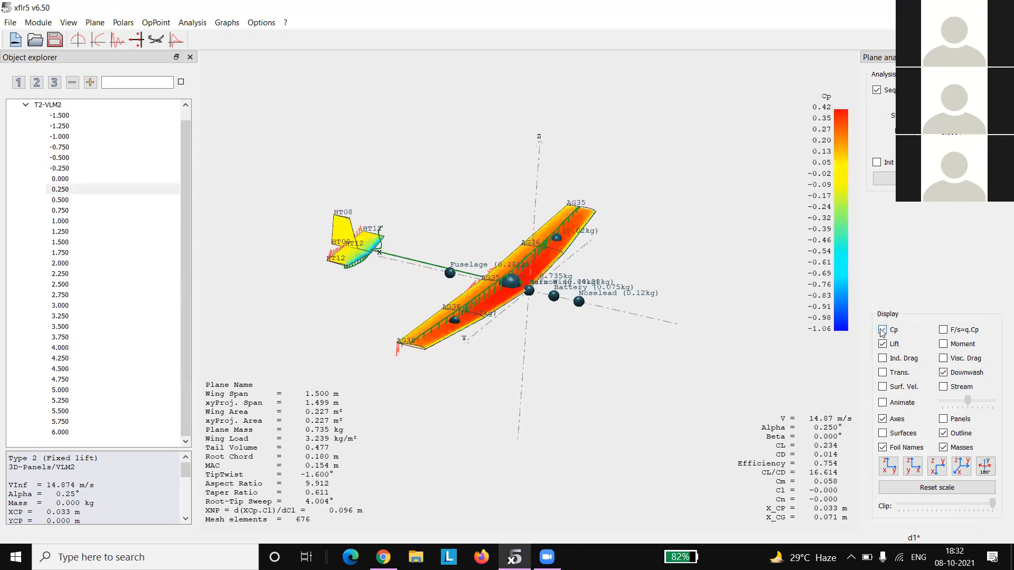
click(943, 388)
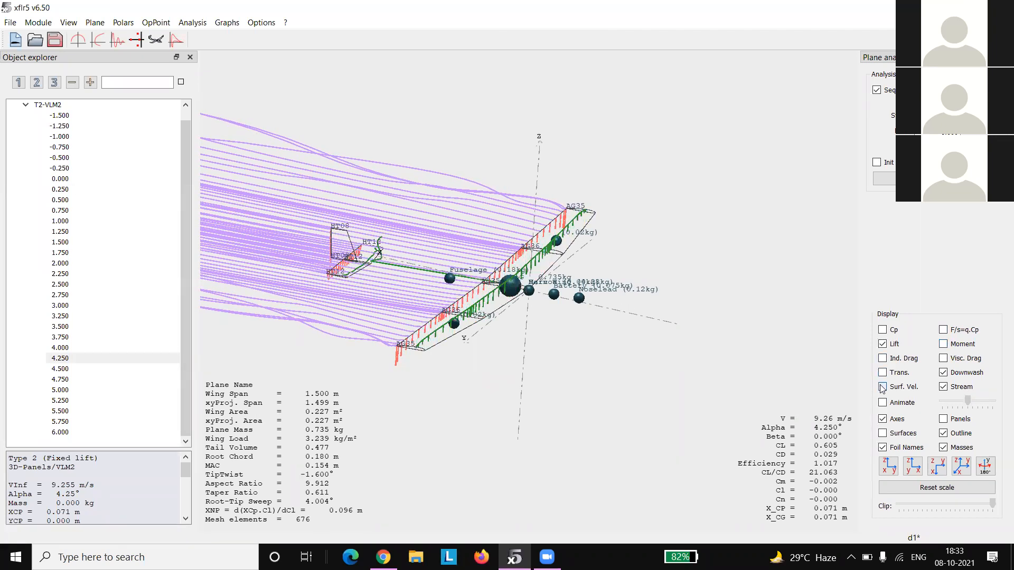
click(883, 434)
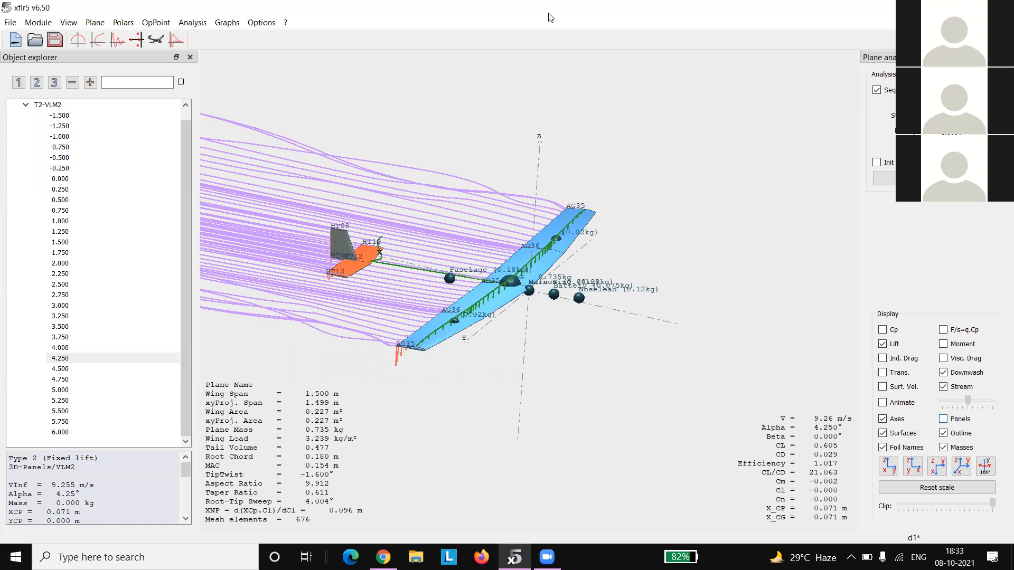
Step: Save the project and display the polar graphs of the T2-VLM2 analysis
click(54, 39)
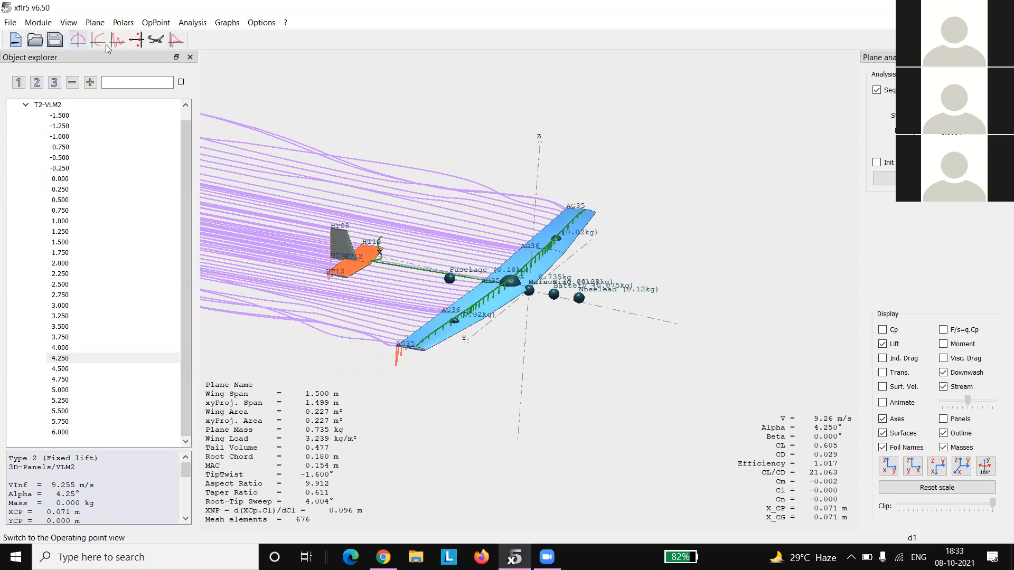
click(103, 42)
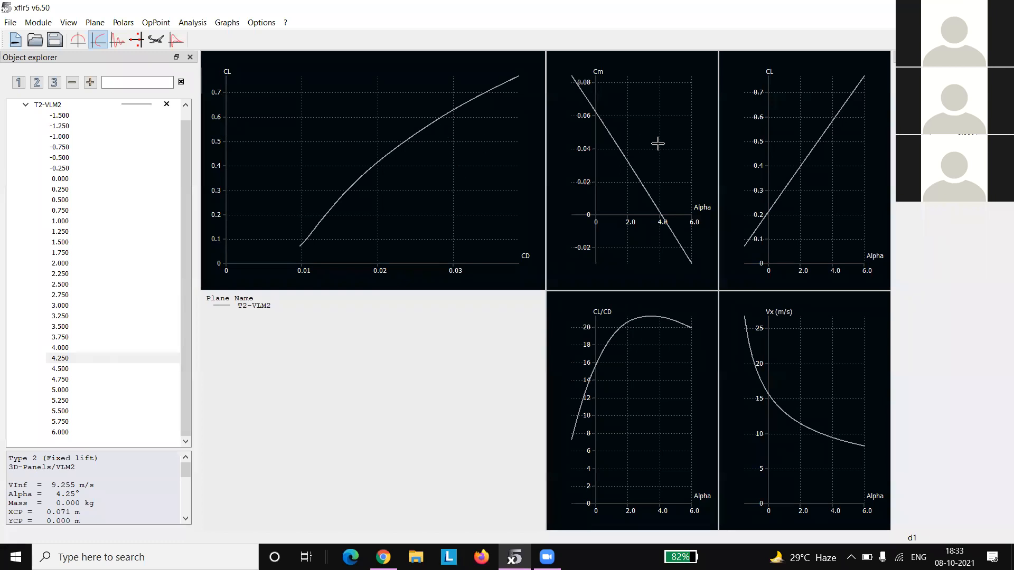
scroll(363, 142, down, 5)
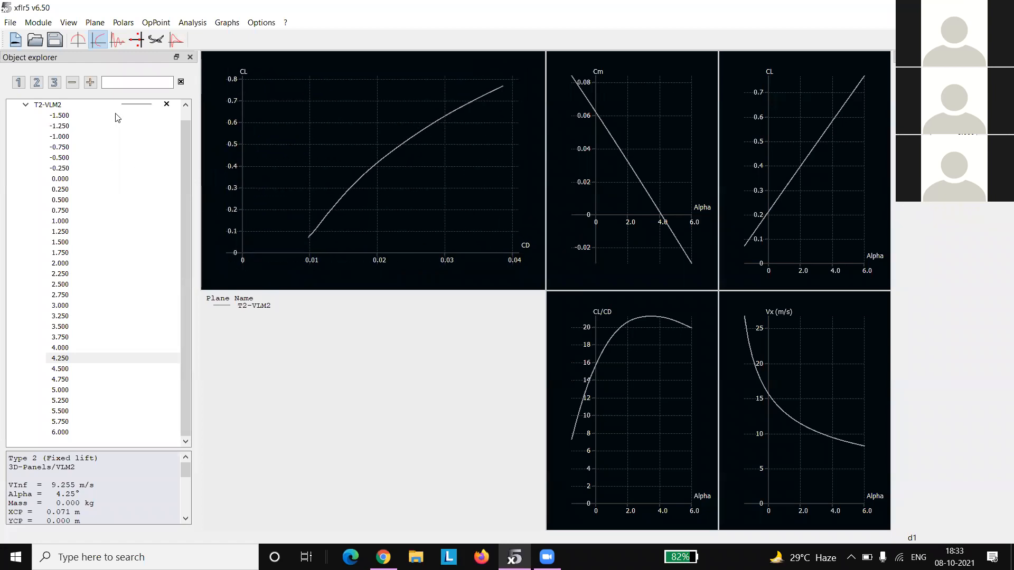
Step: Format the T2-VLM2 polar curve with a blue line colour and circle symbols at its points
right_click(128, 106)
mouse_move(175, 153)
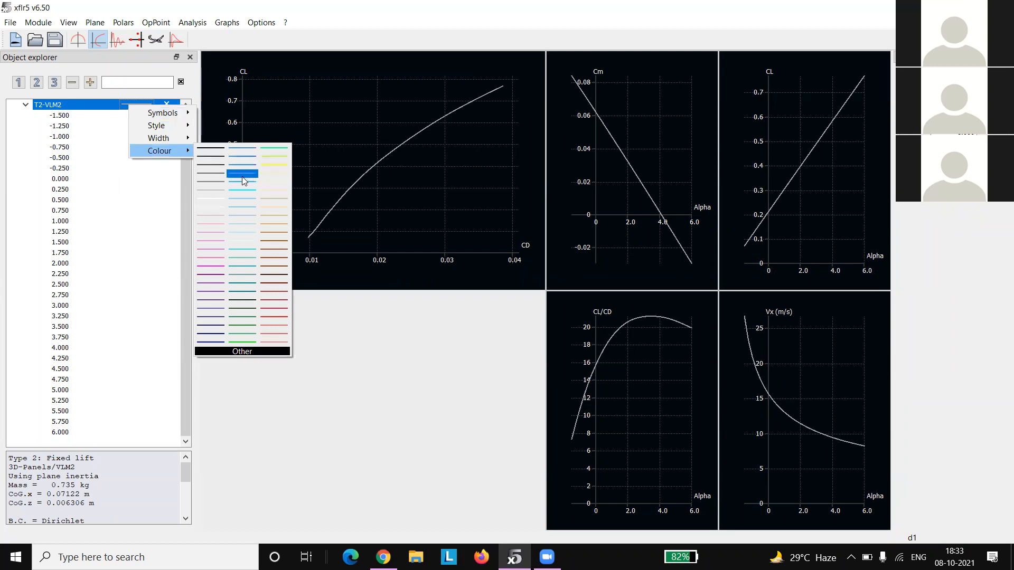
click(237, 173)
right_click(140, 102)
mouse_move(164, 110)
click(222, 119)
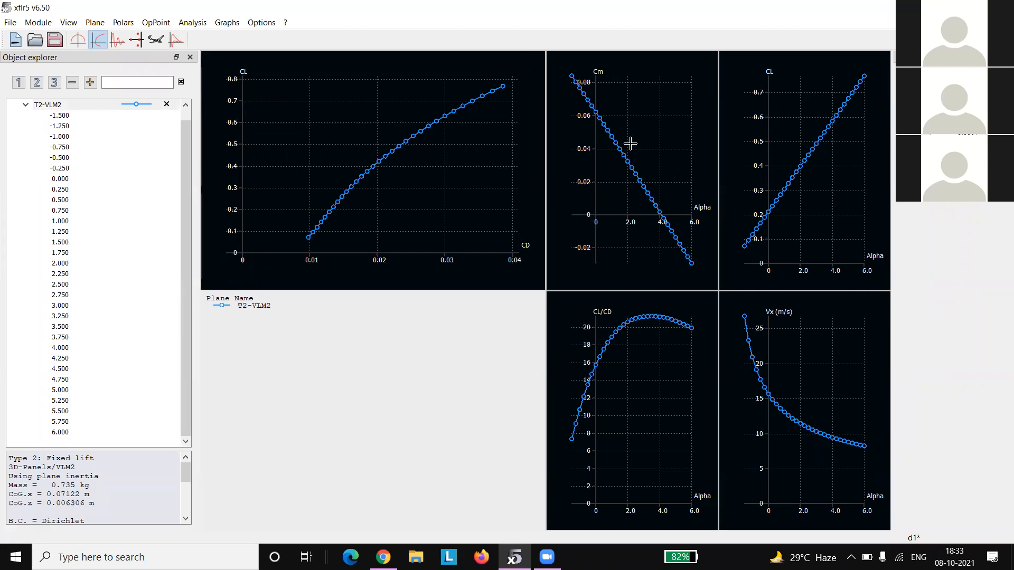
Step: Change the Cm versus Alpha graph to plot CL against Alpha, and save the project
right_click(637, 142)
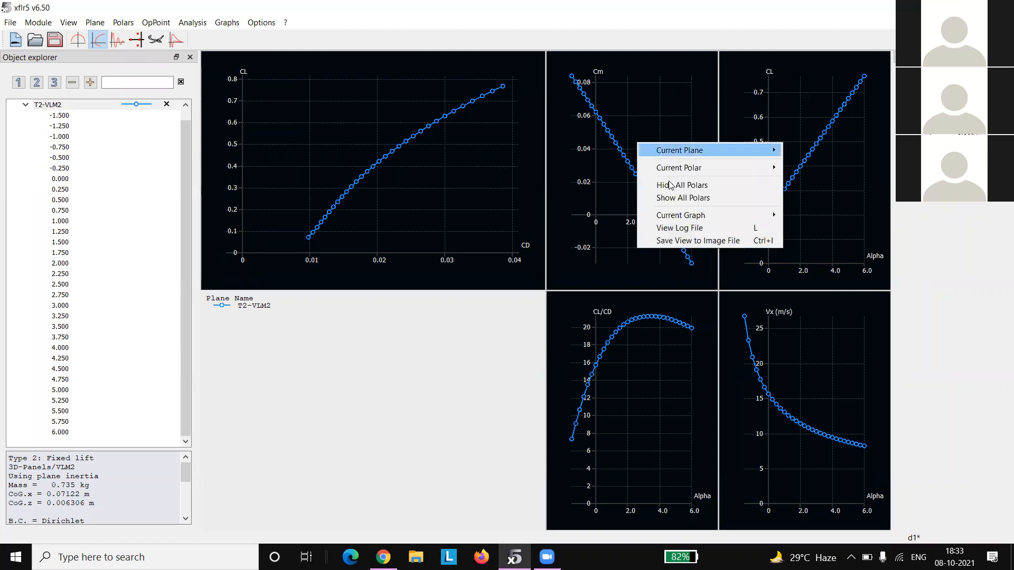
mouse_move(681, 215)
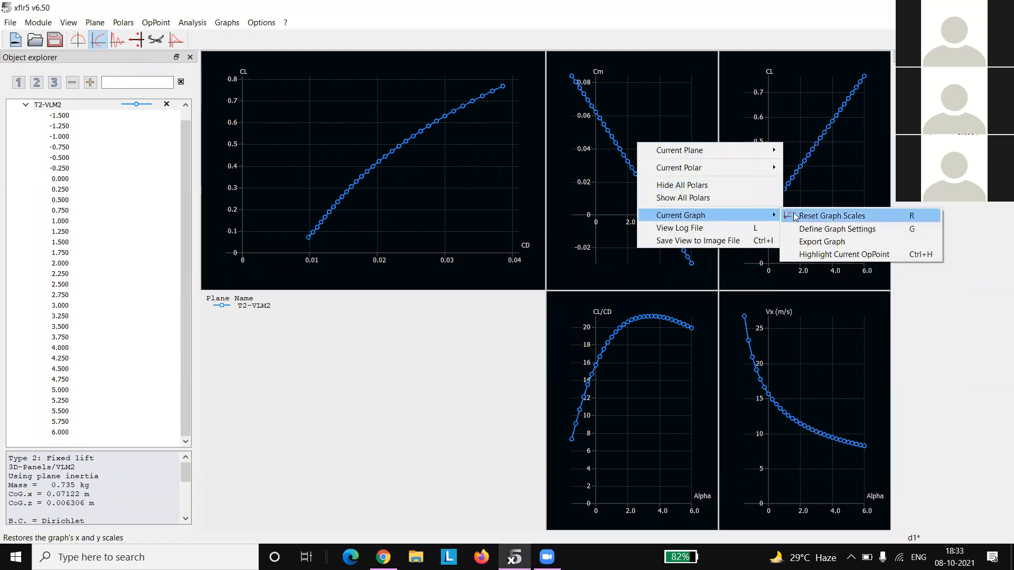
click(831, 216)
double_click(708, 234)
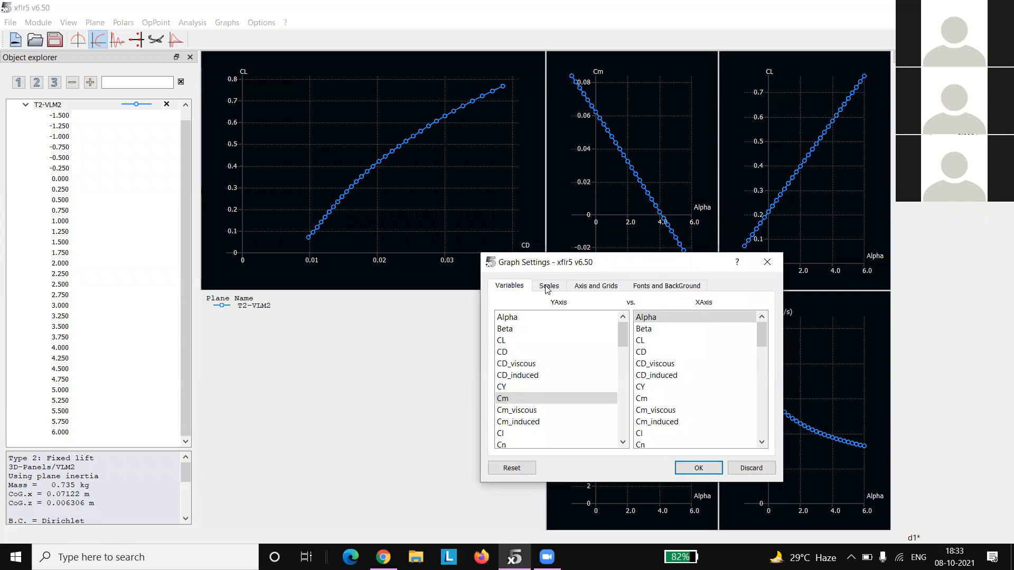
click(528, 341)
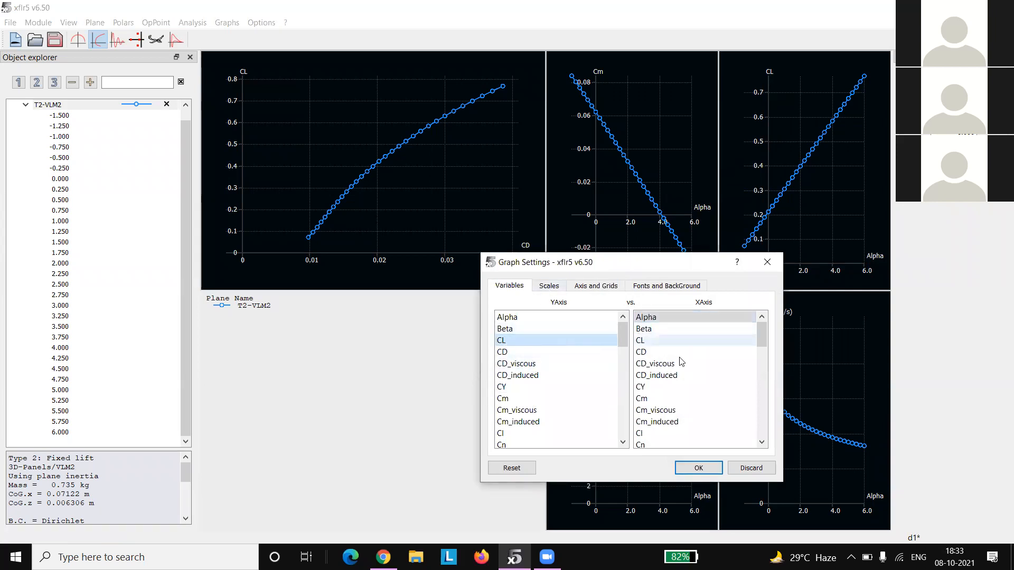
click(698, 468)
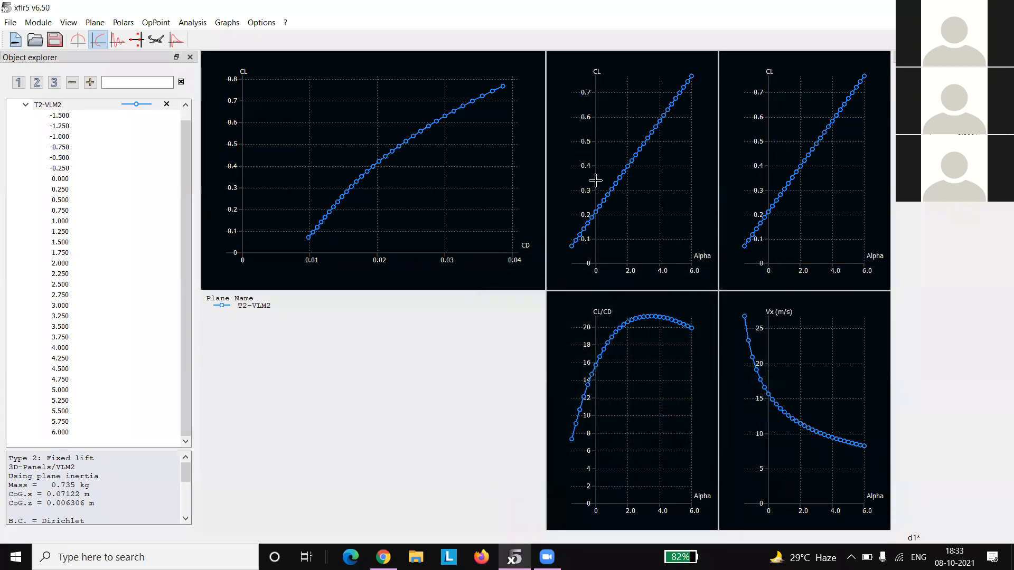
click(54, 41)
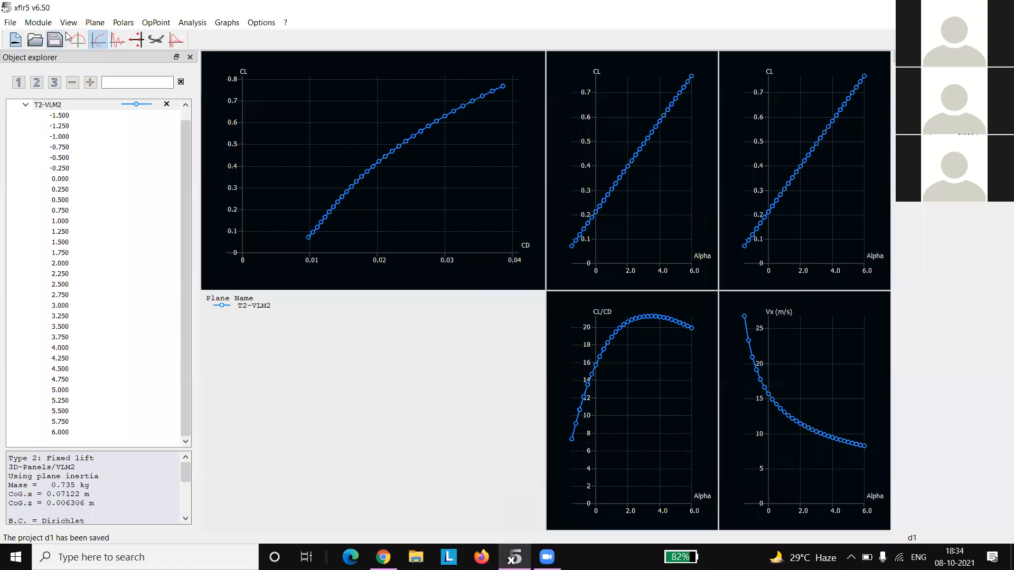
click(192, 23)
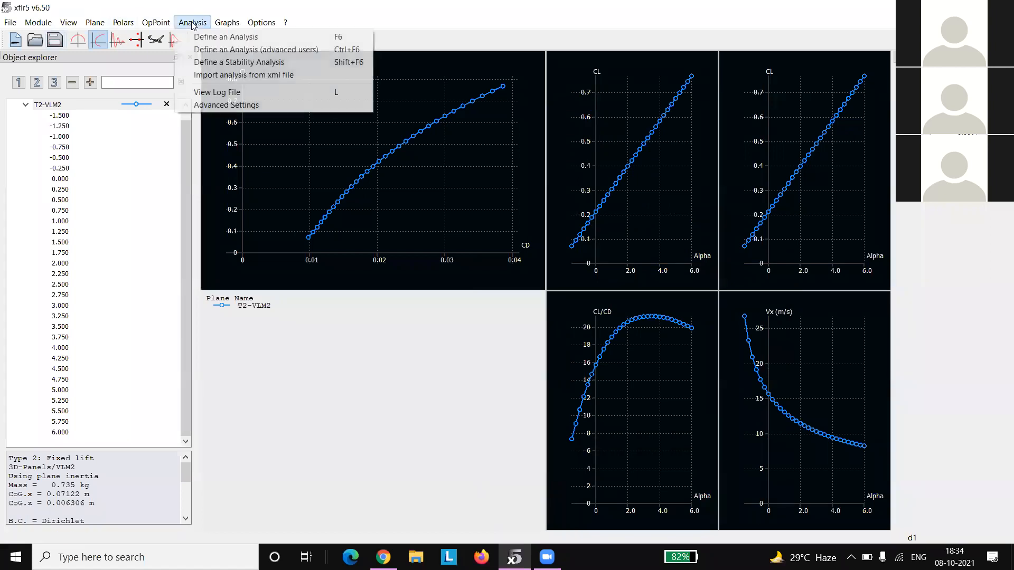
click(216, 37)
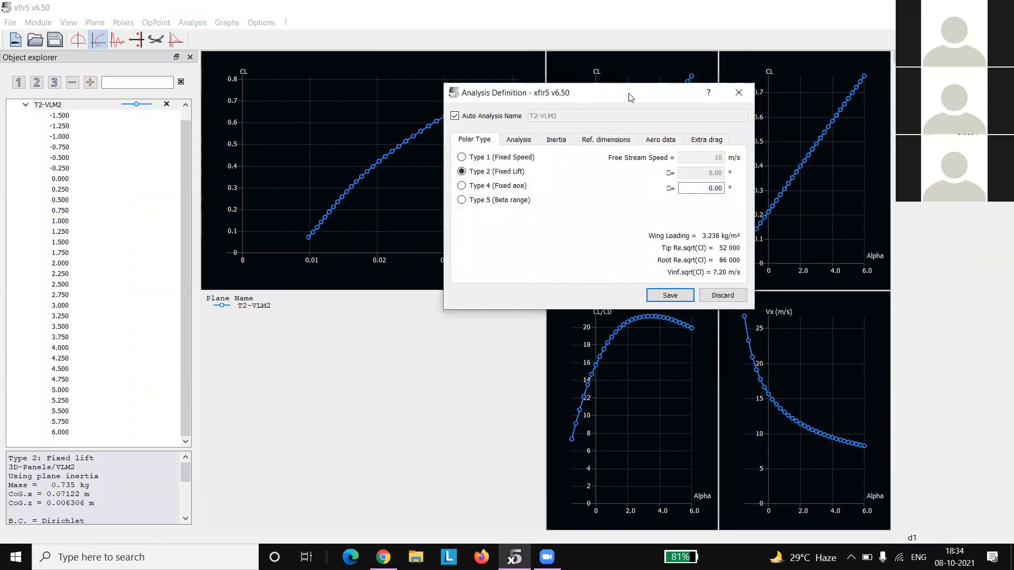
drag(630, 97, 604, 92)
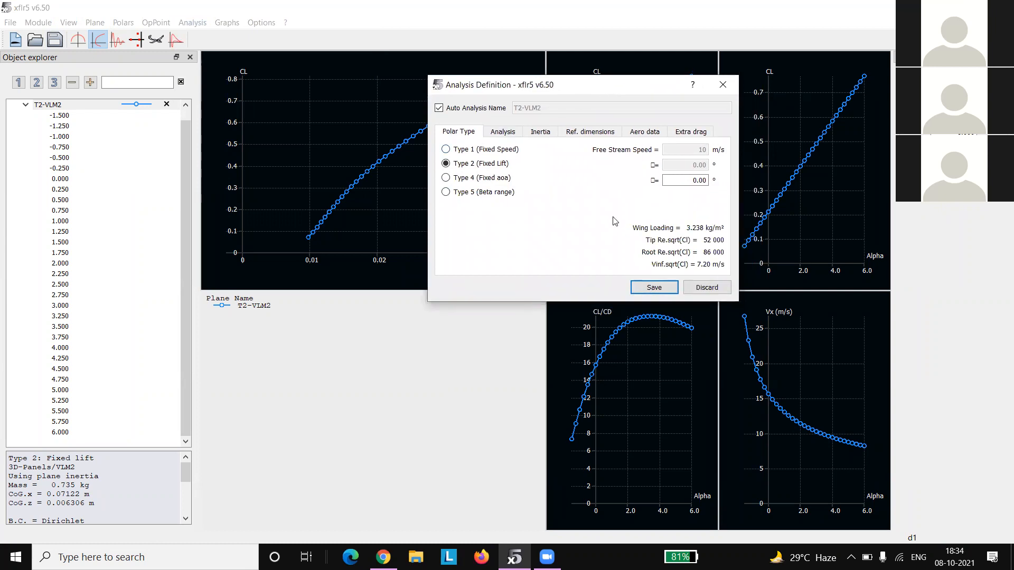
click(650, 285)
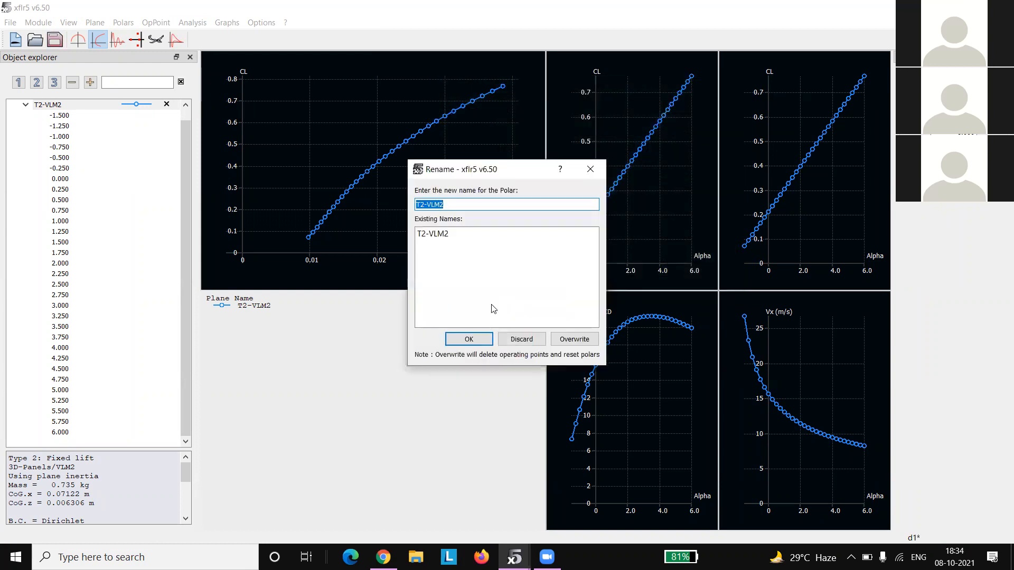
click(590, 169)
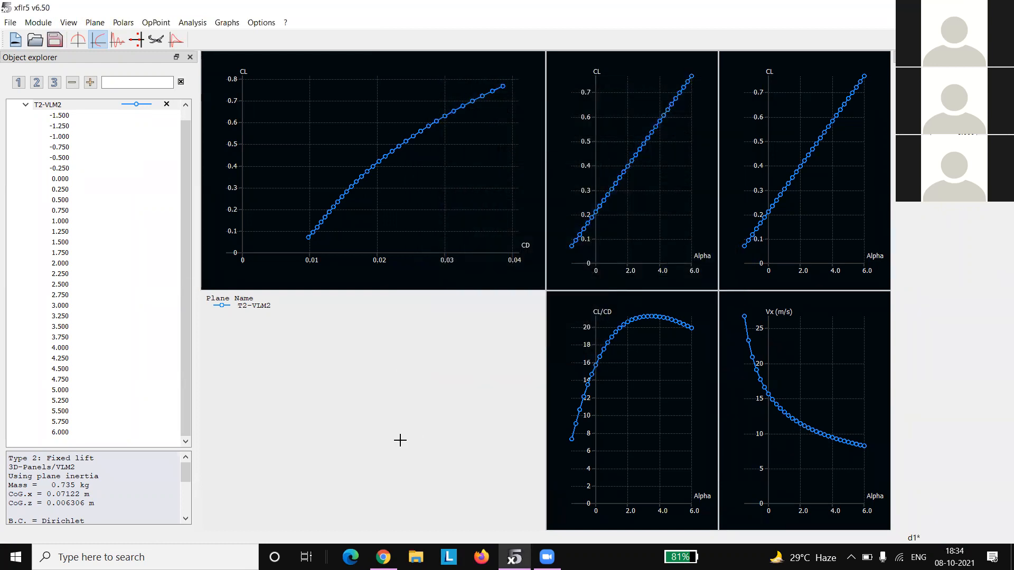